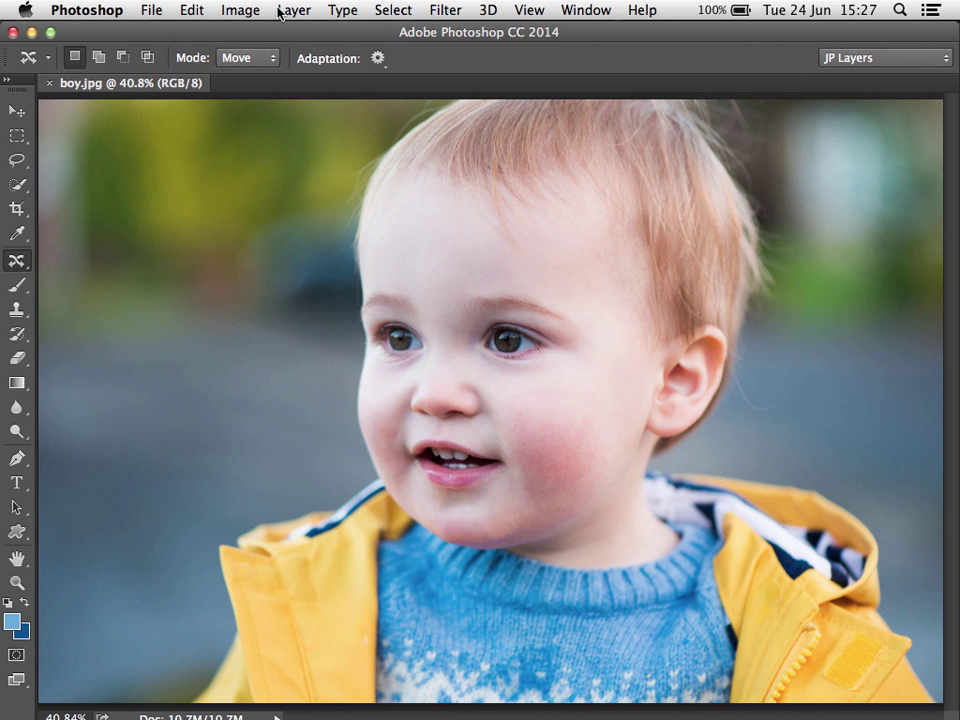
# Open the Select menu to reach Focus Area for the boy photo.
pyautogui.click(393, 10)
# Raise In-Focus Range to 6.34 and brush the jacket collar into the focus area.
pyautogui.click(435, 216)
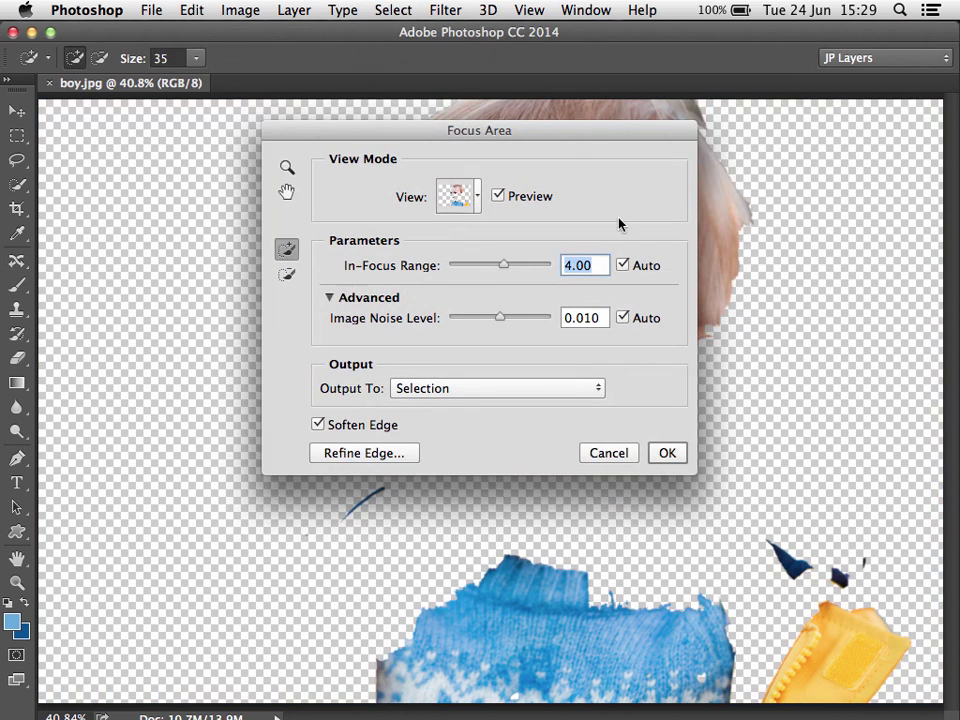
pyautogui.moveTo(589, 133); pyautogui.dragTo(250, 119)
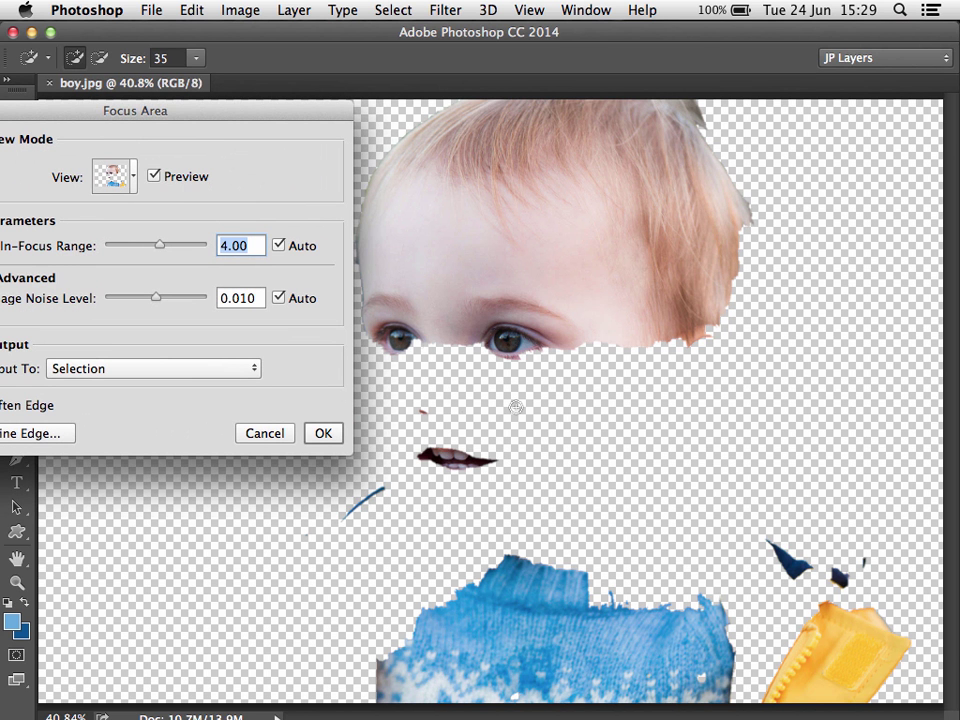
pyautogui.moveTo(185, 112); pyautogui.dragTo(247, 92)
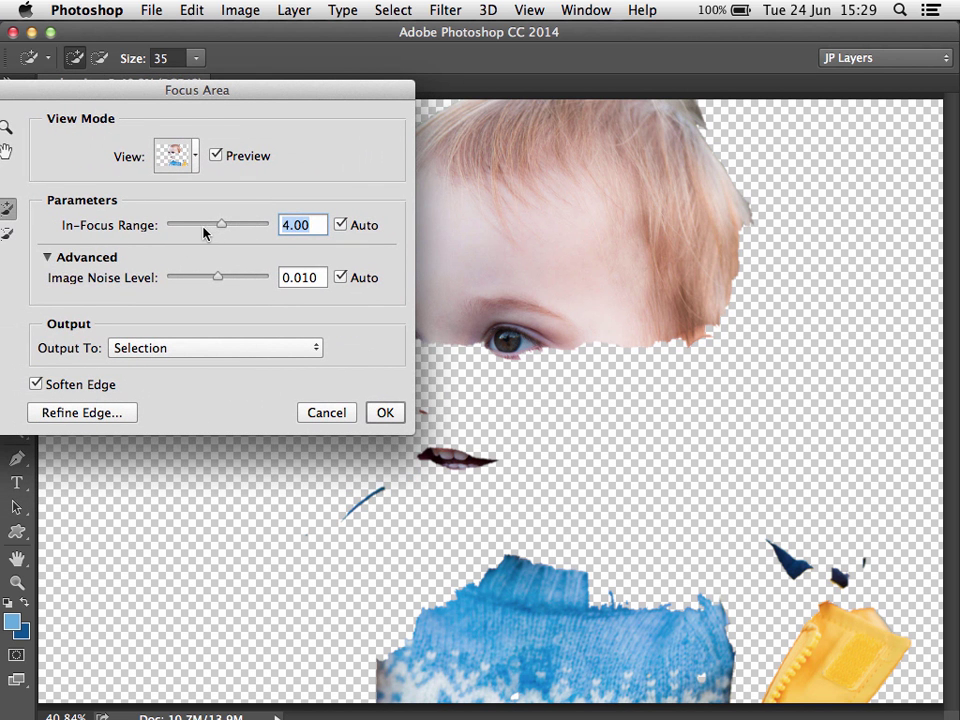
pyautogui.moveTo(219, 227); pyautogui.dragTo(229, 228)
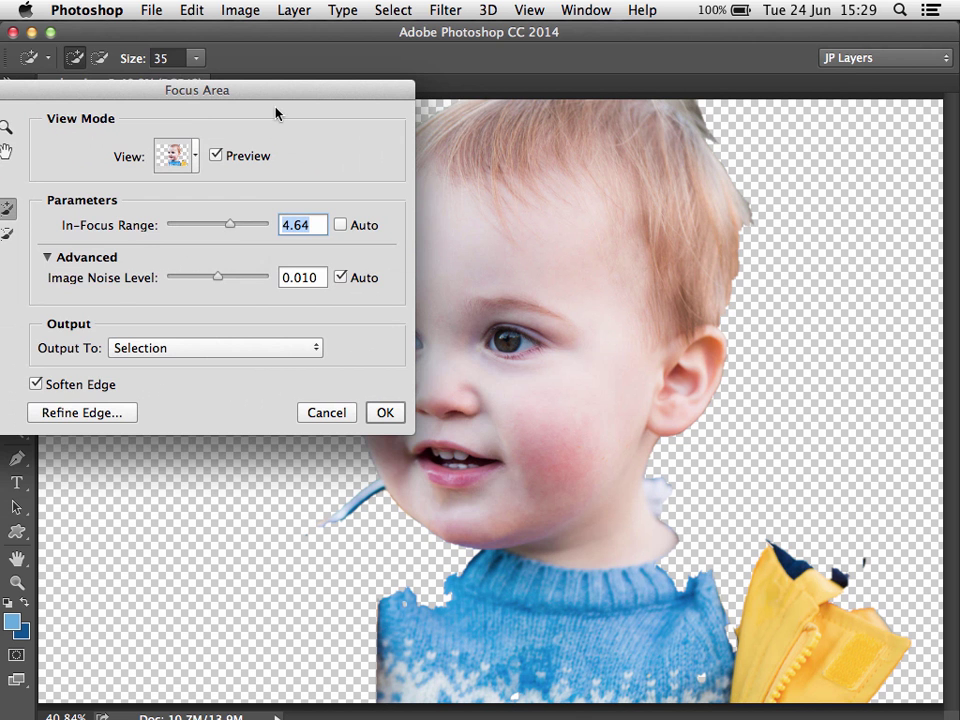
pyautogui.moveTo(284, 91); pyautogui.dragTo(305, 45)
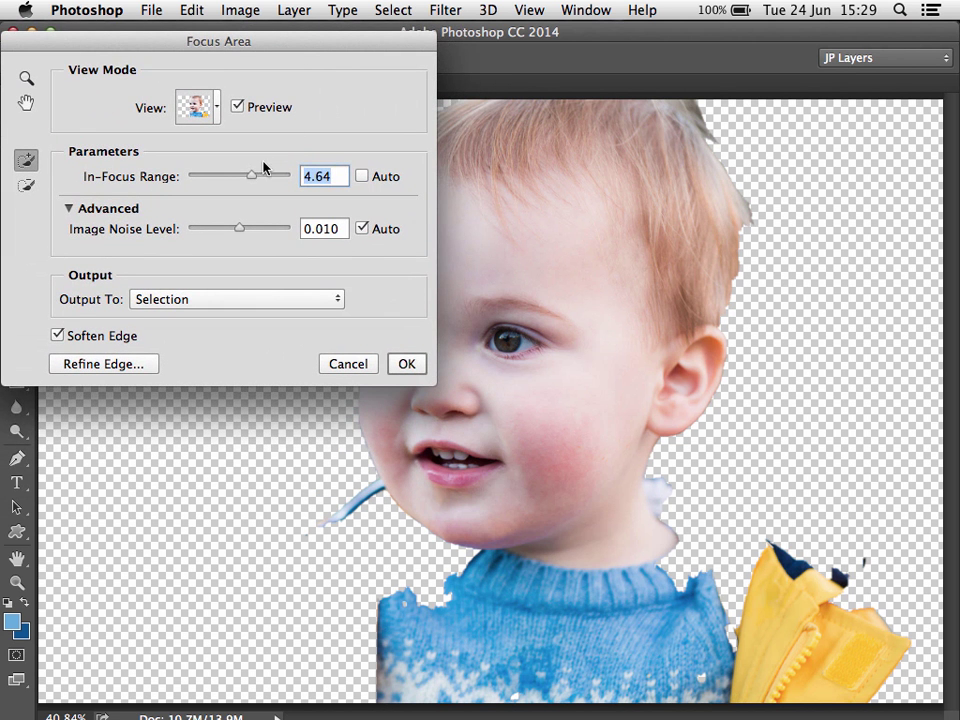
pyautogui.moveTo(252, 176); pyautogui.dragTo(275, 178)
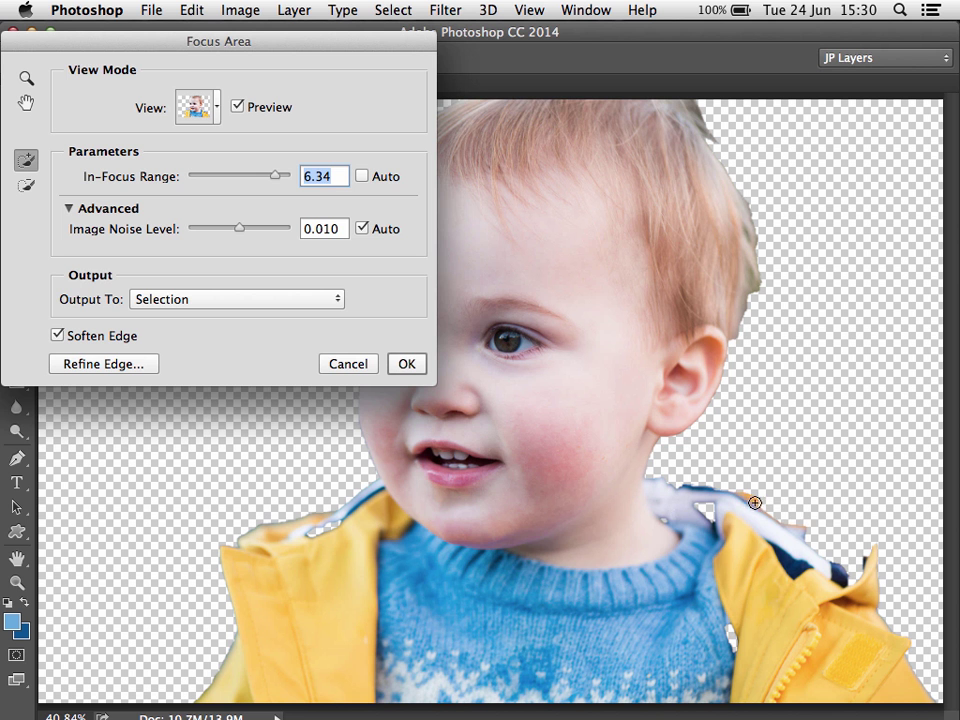
pyautogui.moveTo(754, 501)
pyautogui.mouseDown()
pyautogui.moveTo(838, 527)
pyautogui.moveTo(866, 553)
pyautogui.moveTo(857, 534)
pyautogui.moveTo(754, 506)
pyautogui.mouseUp()
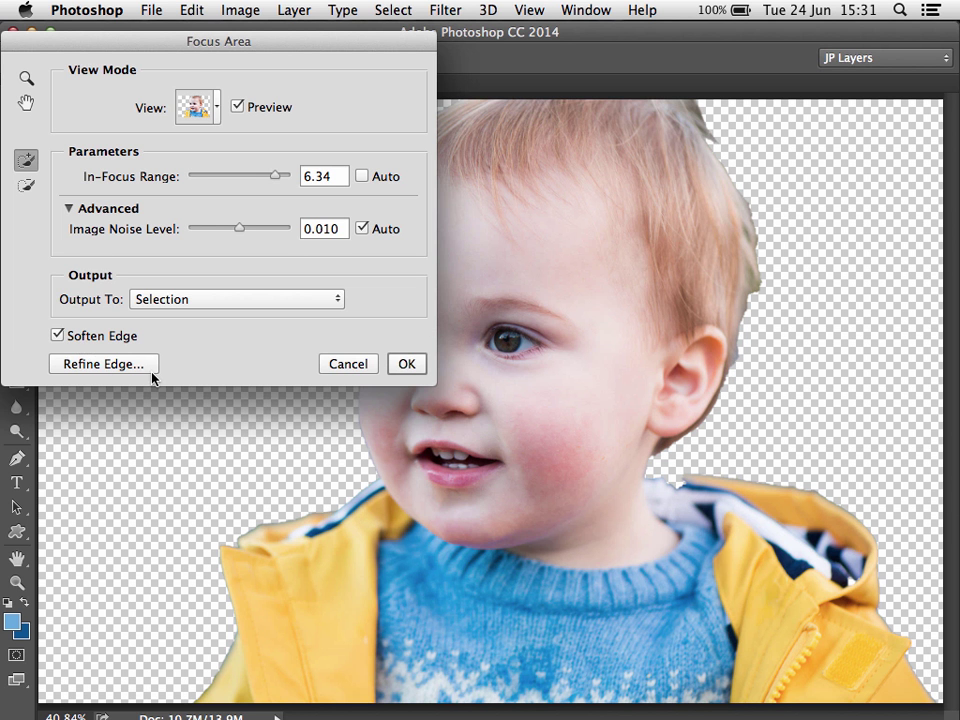
# Refine the boy's hair edges with Refine Radius and set Output To Layer Mask.
pyautogui.click(141, 368)
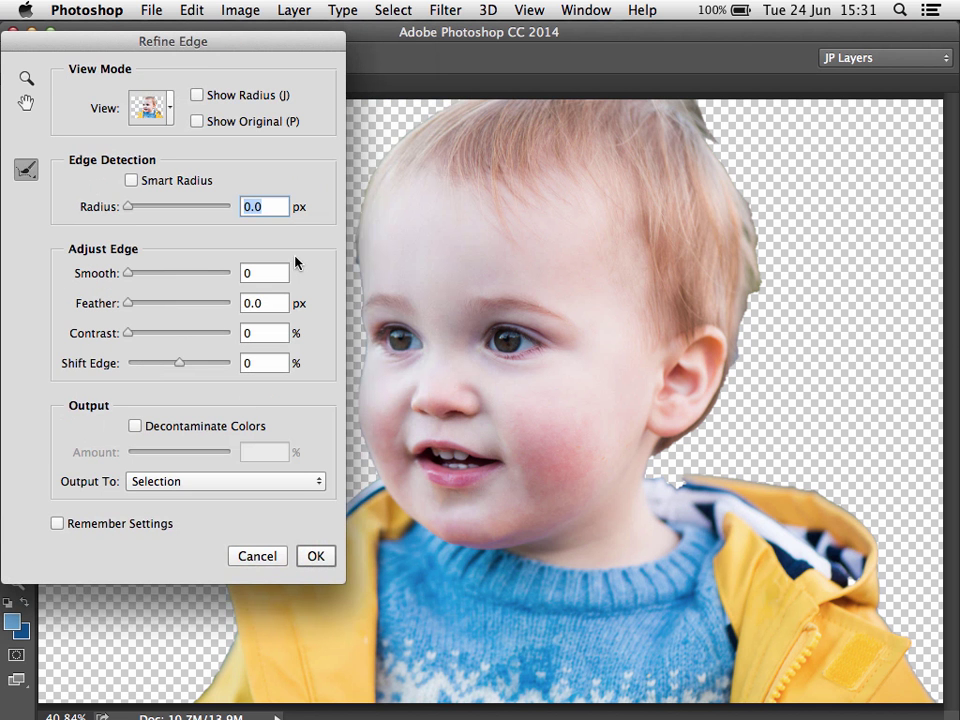
pyautogui.moveTo(735, 347)
pyautogui.mouseDown()
pyautogui.moveTo(746, 351)
pyautogui.moveTo(777, 248)
pyautogui.moveTo(769, 279)
pyautogui.moveTo(741, 208)
pyautogui.moveTo(749, 191)
pyautogui.moveTo(714, 130)
pyautogui.mouseUp()
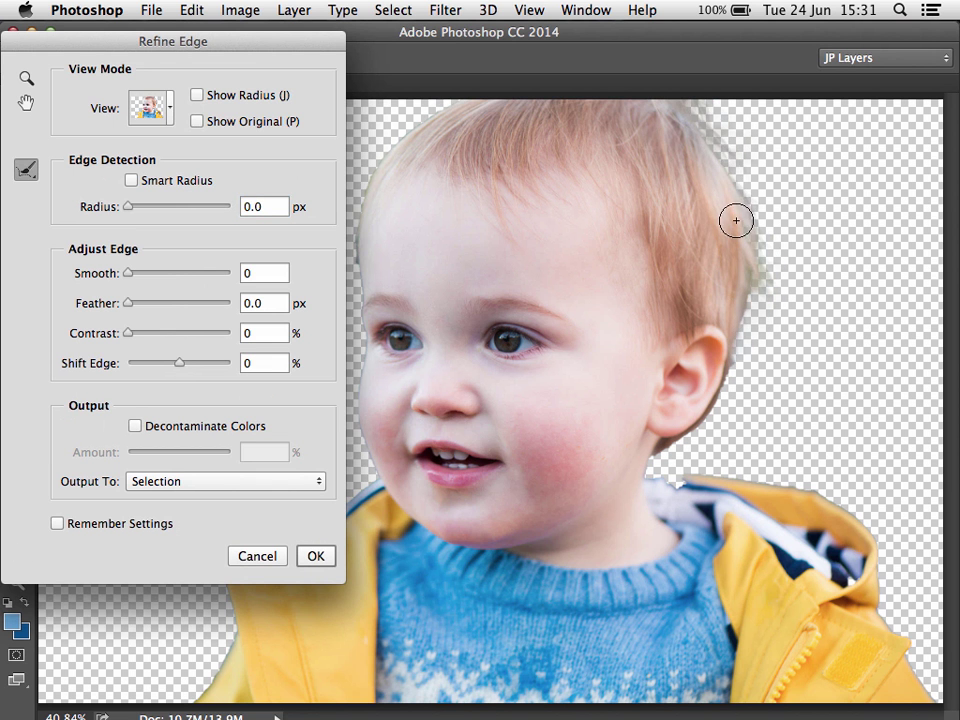
pyautogui.moveTo(420, 120)
pyautogui.mouseDown()
pyautogui.moveTo(318, 92)
pyautogui.moveTo(270, 140)
pyautogui.moveTo(356, 256)
pyautogui.mouseUp()
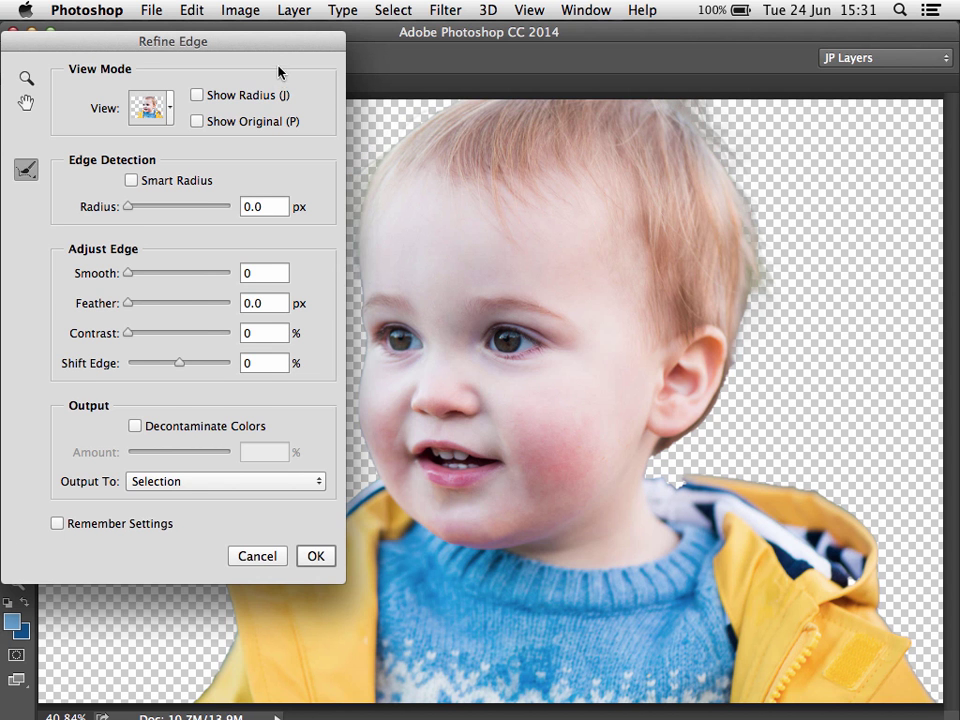
pyautogui.moveTo(281, 50); pyautogui.dragTo(214, 53)
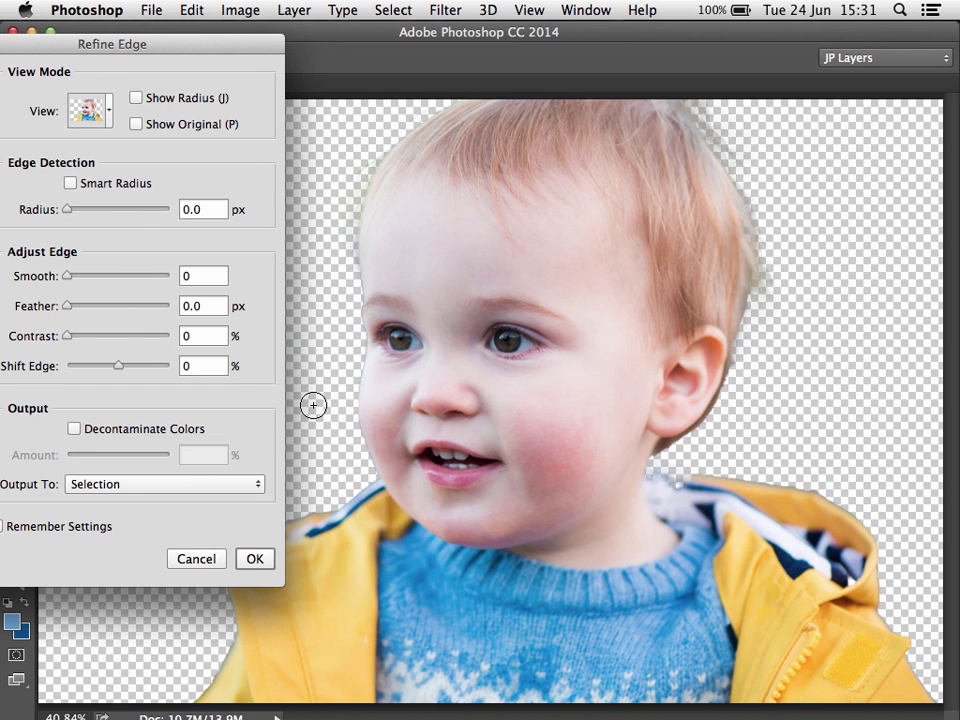
pyautogui.click(192, 486)
pyautogui.click(190, 497)
# Apply Refine Edge and fill a new Layer 1 below the boy with a blue radial gradient.
pyautogui.click(254, 559)
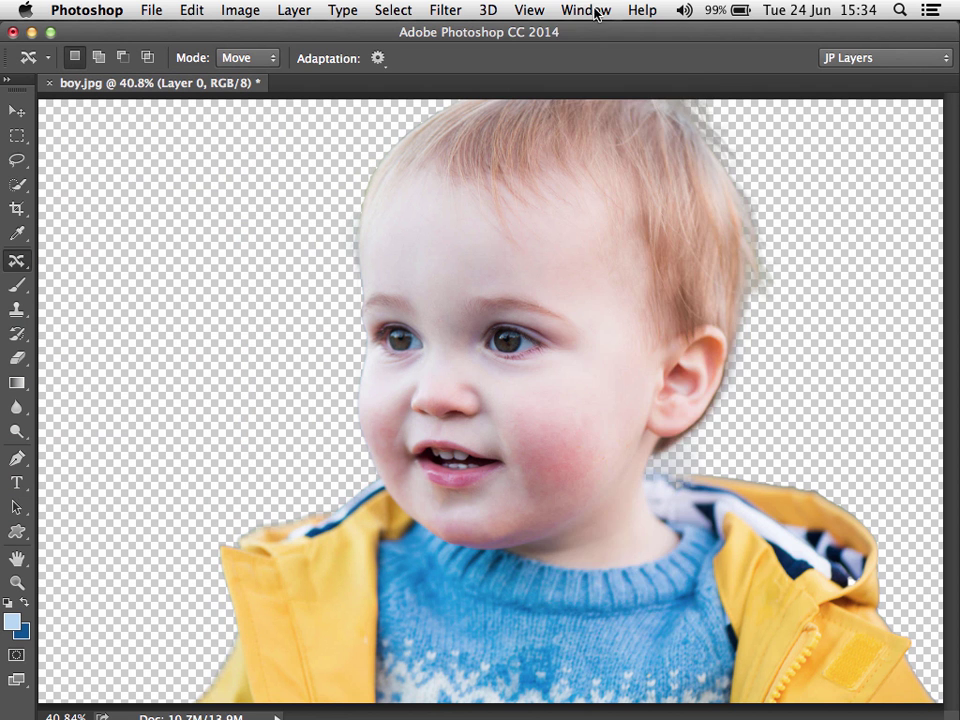
pyautogui.click(590, 11)
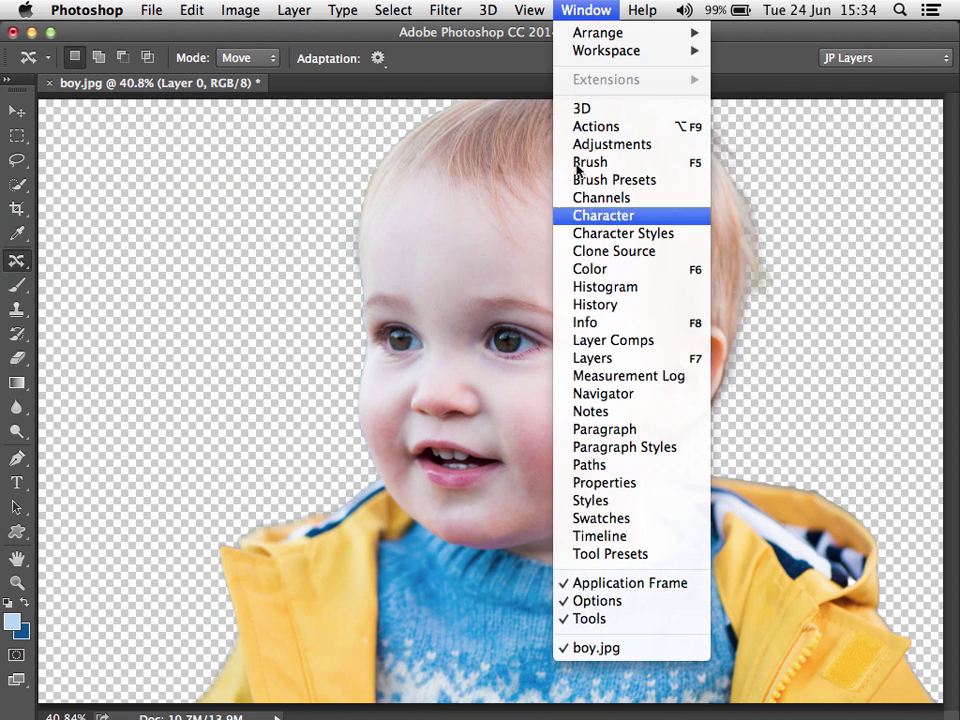
pyautogui.click(606, 358)
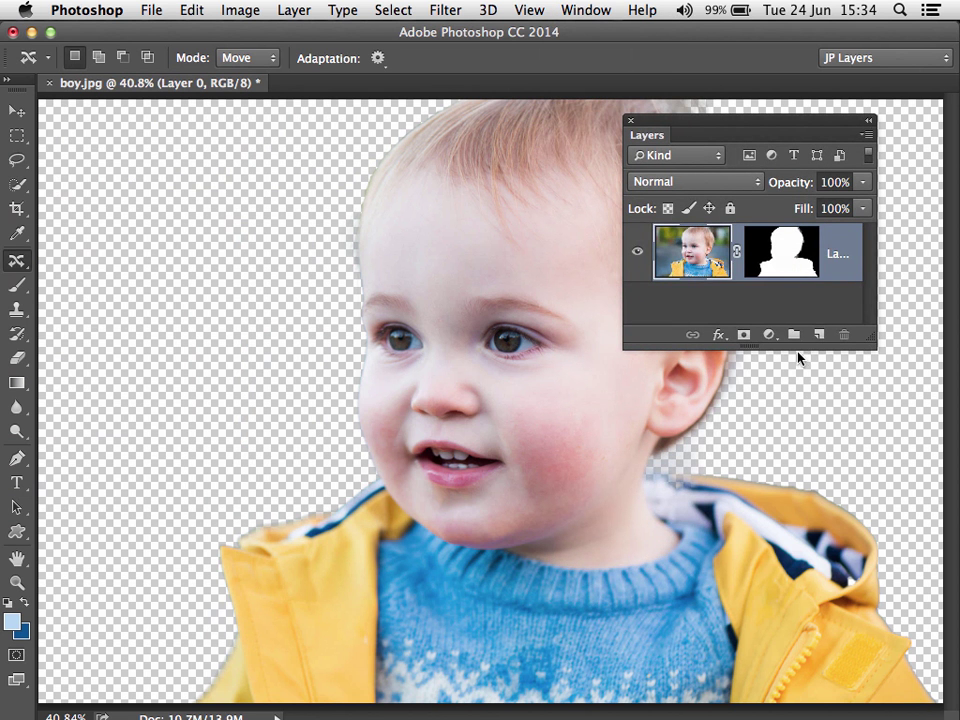
pyautogui.keyDown('super'); pyautogui.click(818, 334); pyautogui.keyUp('super')
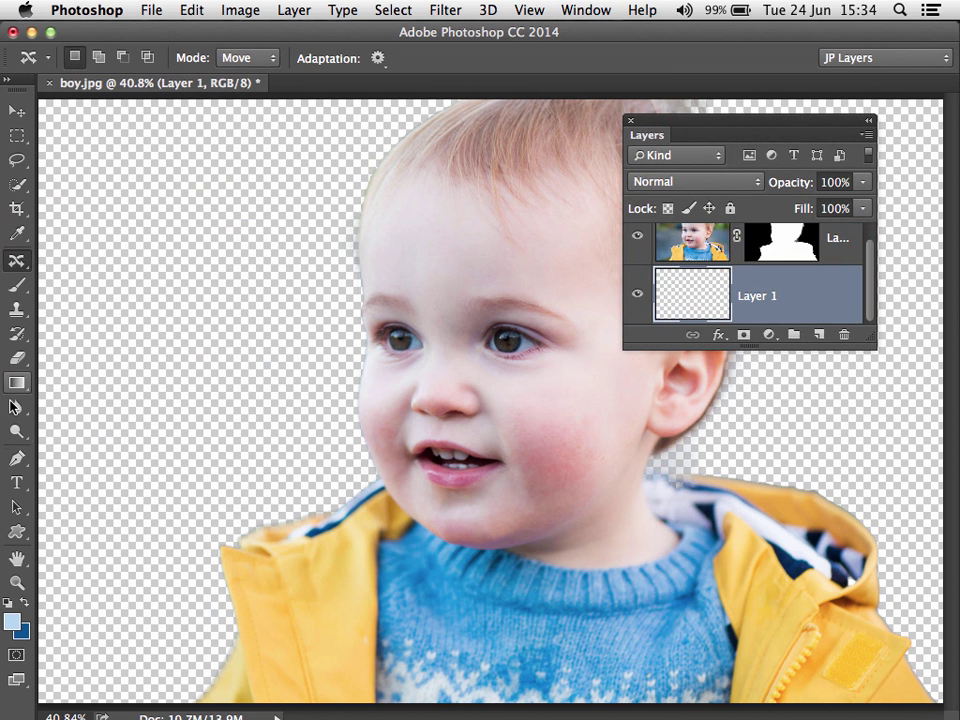
pyautogui.click(16, 383)
pyautogui.moveTo(528, 412); pyautogui.dragTo(64, 259)
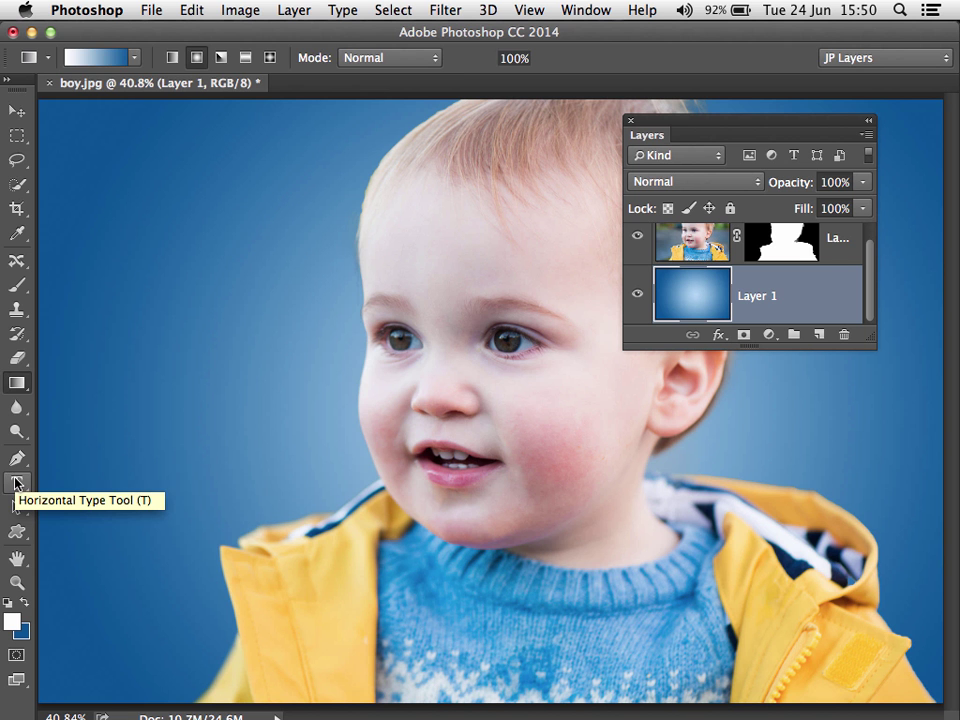
# Type two-line text 'HAPPY' / 'BIRTHDAY' below the boy's chin and commit it.
pyautogui.click(16, 483)
pyautogui.click(828, 250)
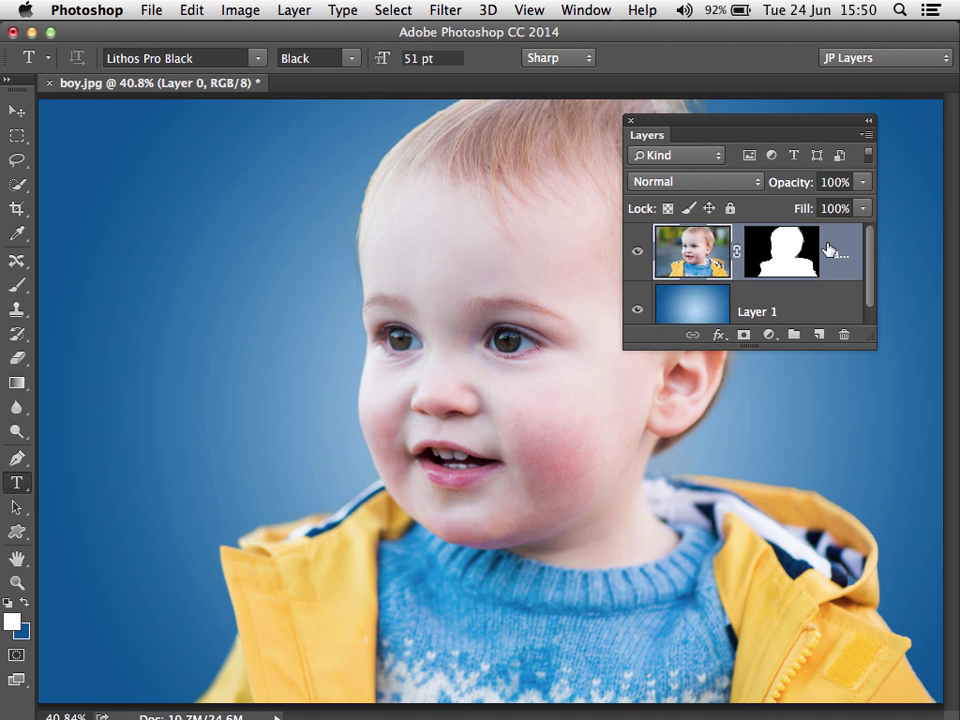
pyautogui.click(599, 528)
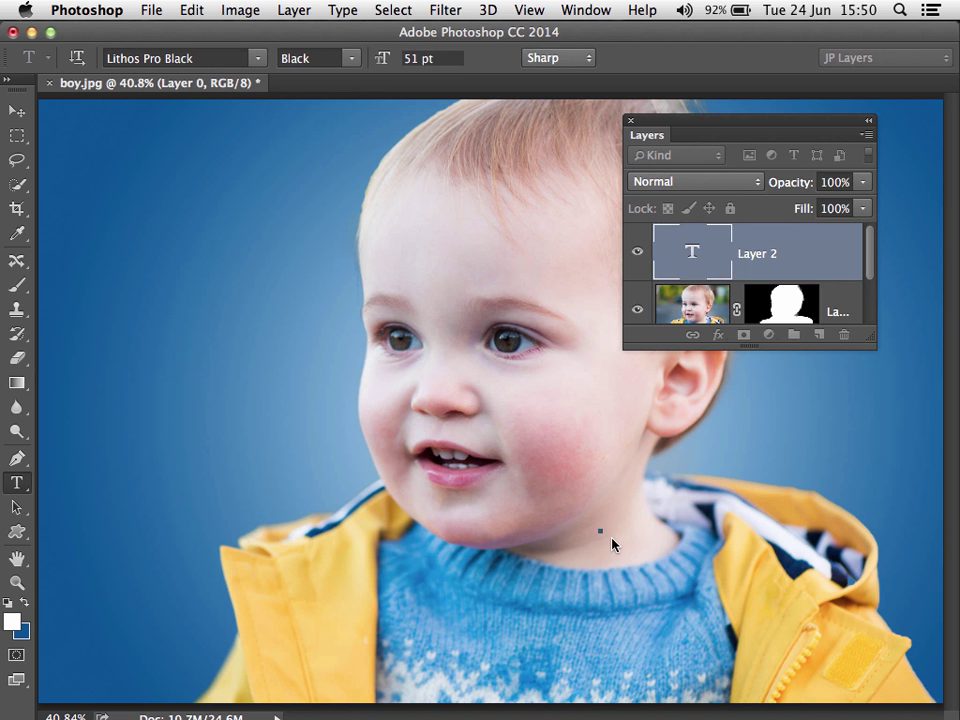
pyautogui.write('HAPPY')
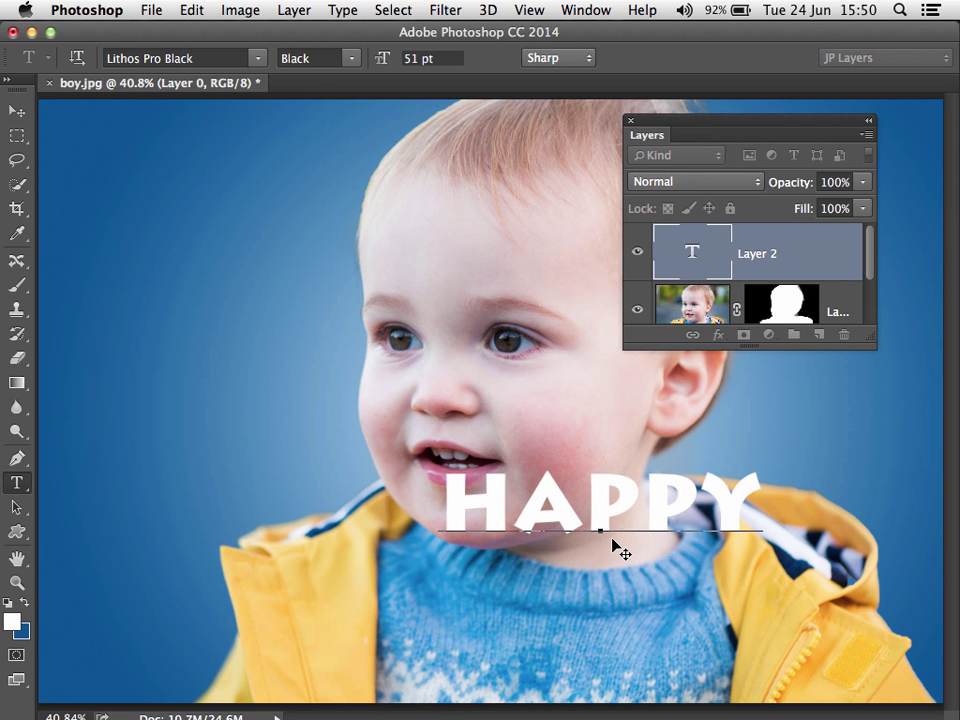
pyautogui.press('Return')
pyautogui.write('BIRTHDA')
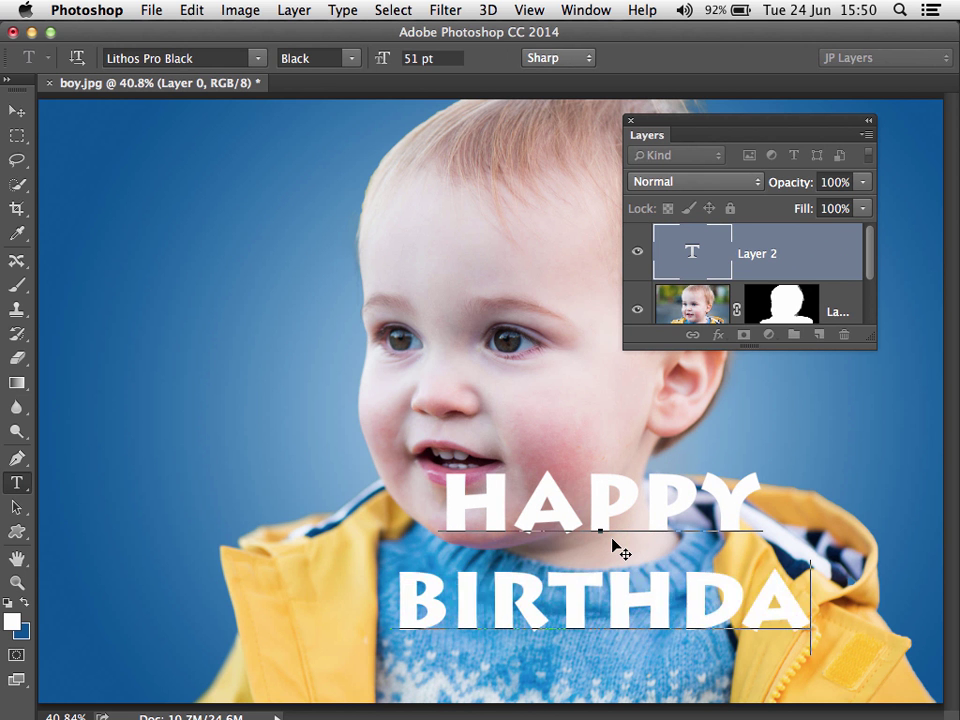
pyautogui.write('Y')
pyautogui.click(800, 263)
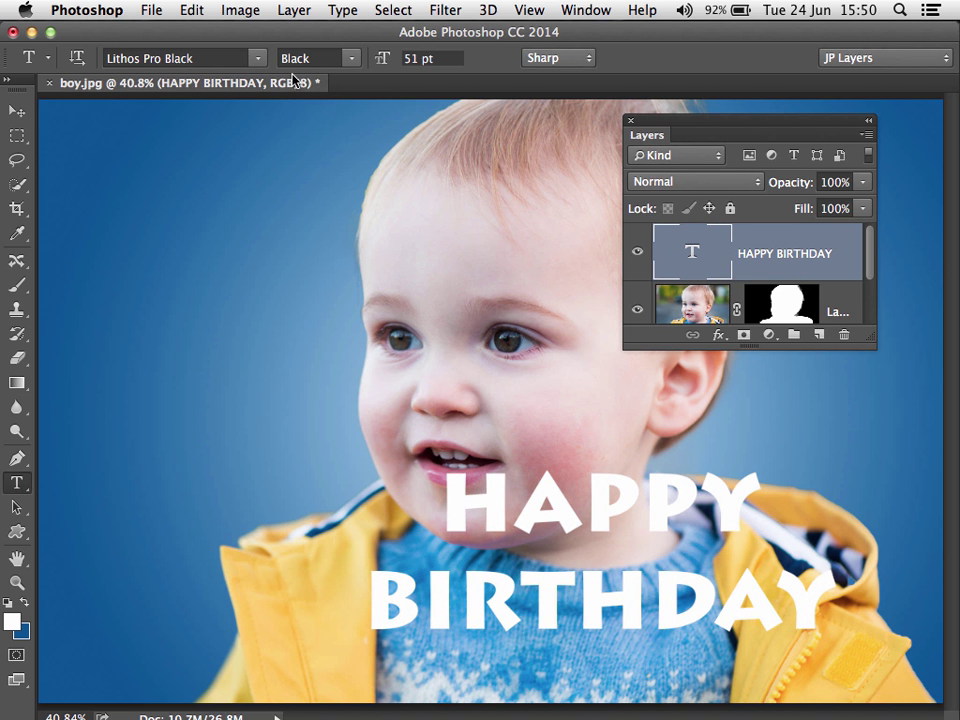
pyautogui.click(258, 58)
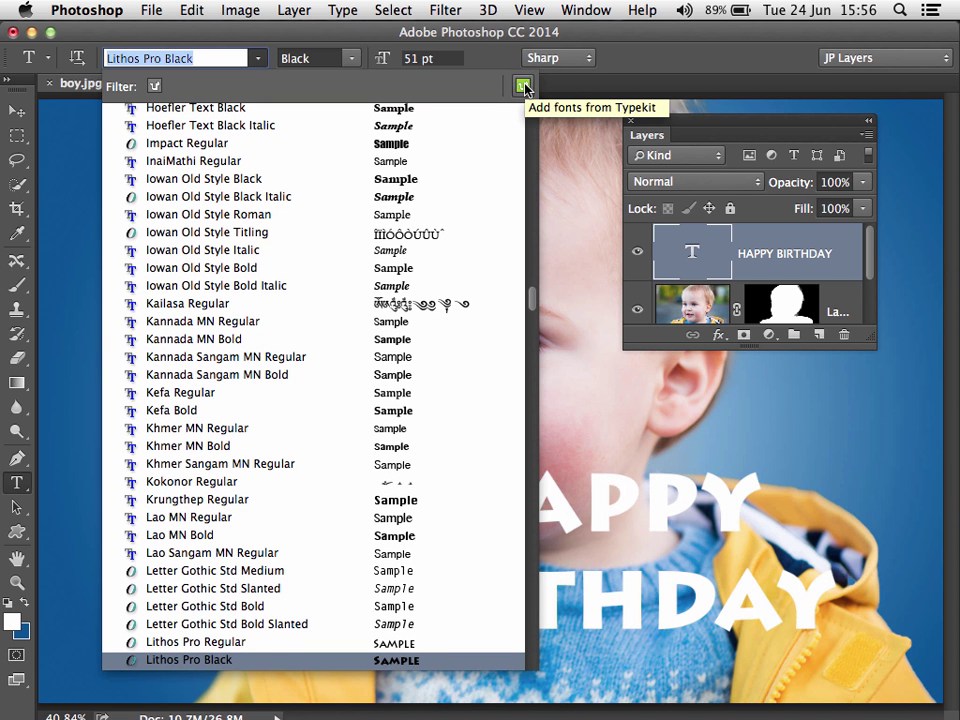
# Search the font list for 'bold', then close it without changing the font.
pyautogui.write('y')
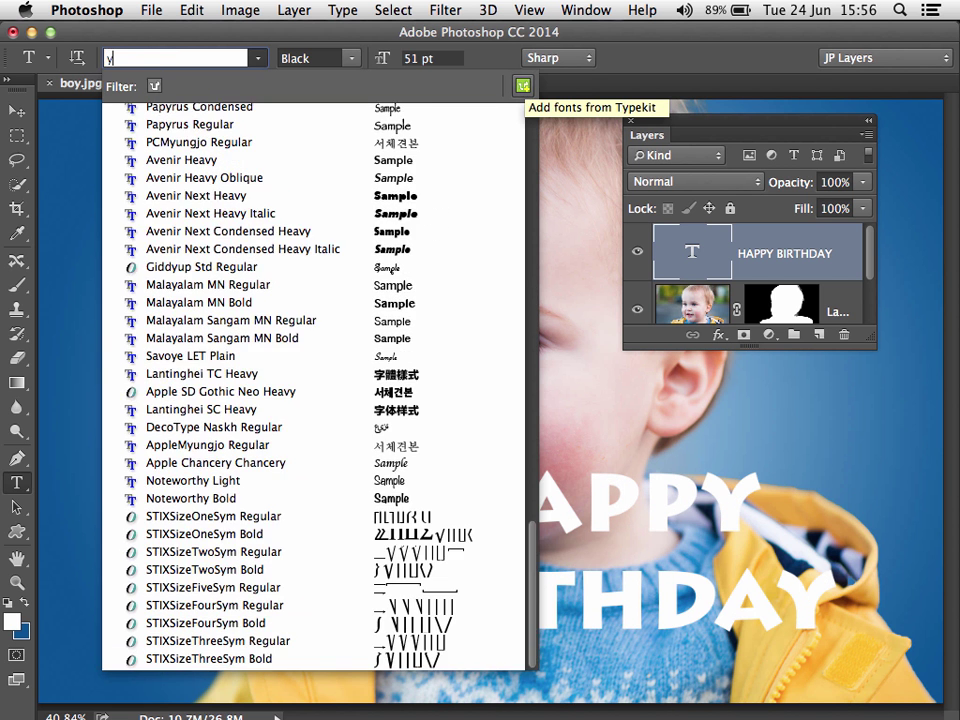
pyautogui.press('BackSpace')
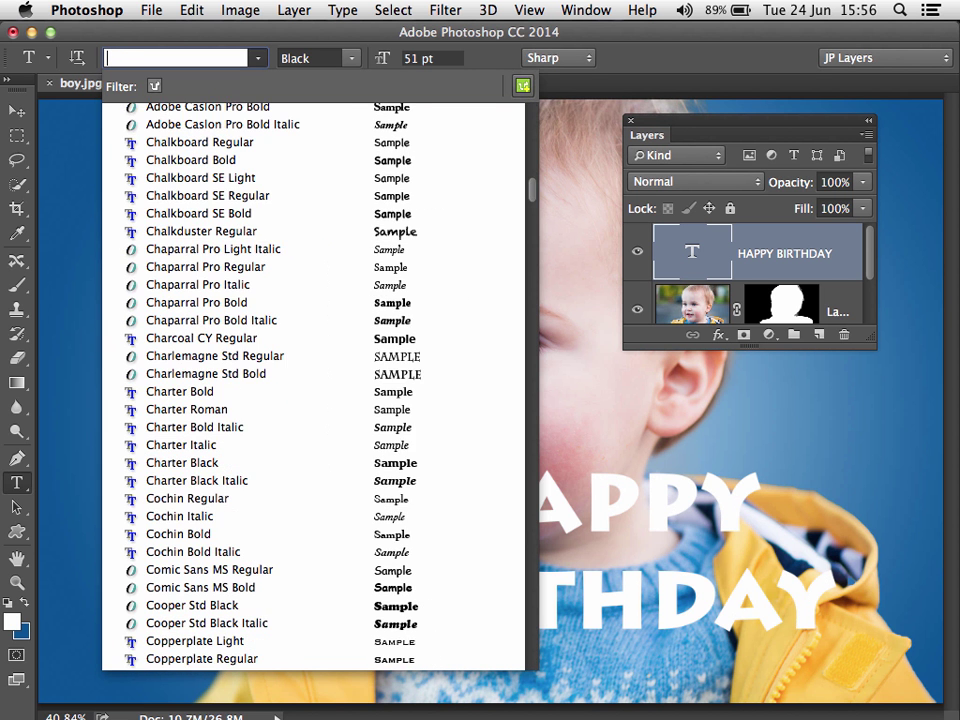
pyautogui.write('bold')
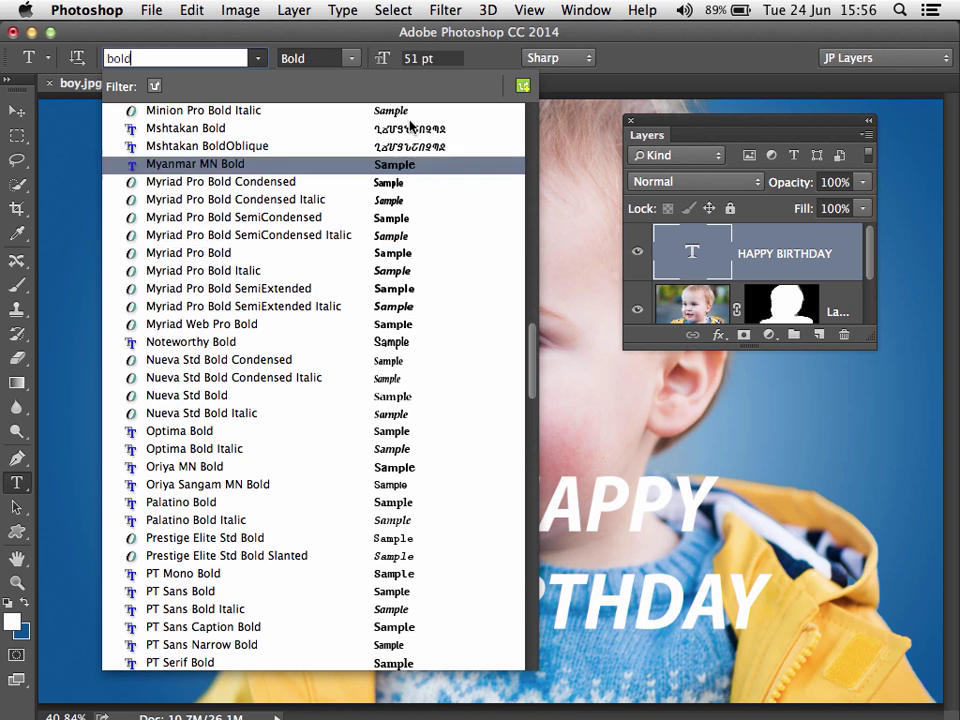
pyautogui.press('Escape')
# Move the boy photo to the right and the HAPPY BIRTHDAY text to the upper left.
pyautogui.click(17, 110)
pyautogui.moveTo(457, 315); pyautogui.dragTo(560, 314)
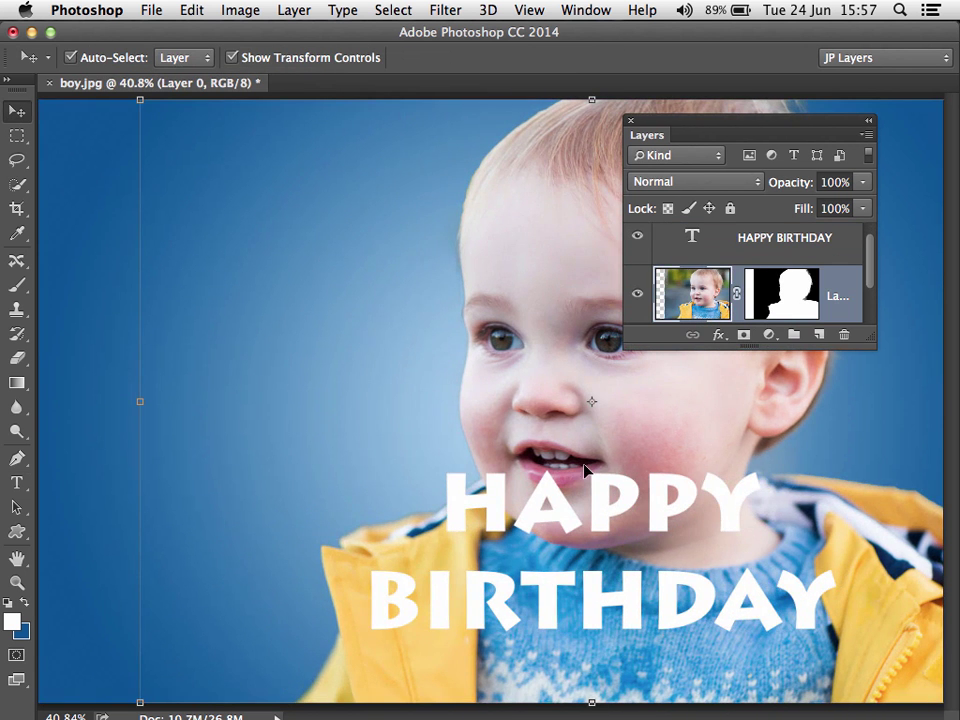
pyautogui.moveTo(594, 495); pyautogui.dragTo(245, 206)
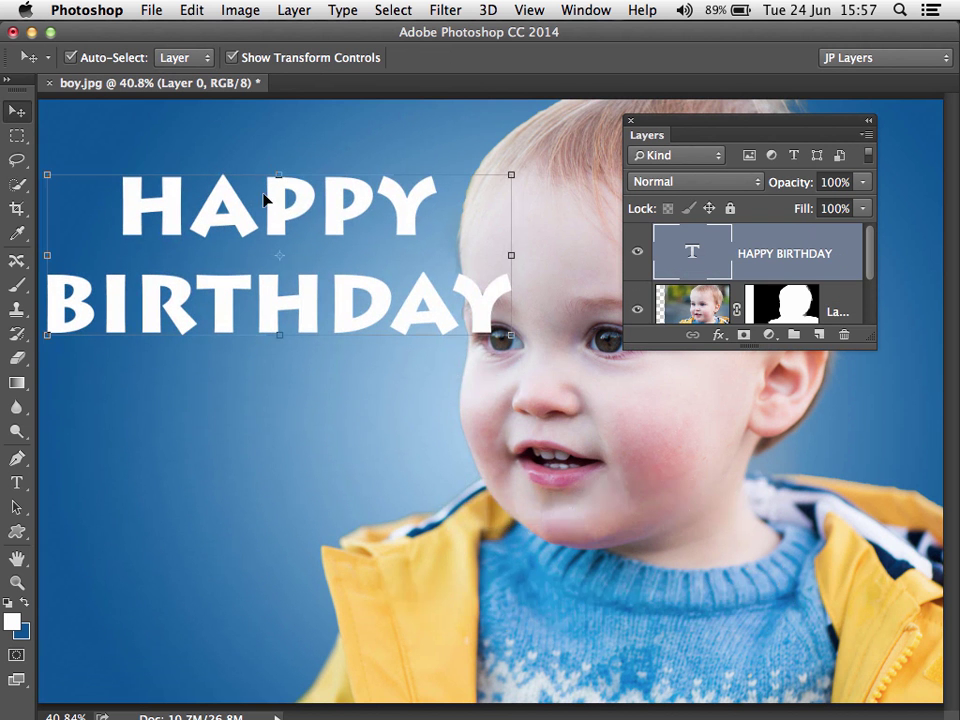
pyautogui.moveTo(549, 214); pyautogui.dragTo(589, 215)
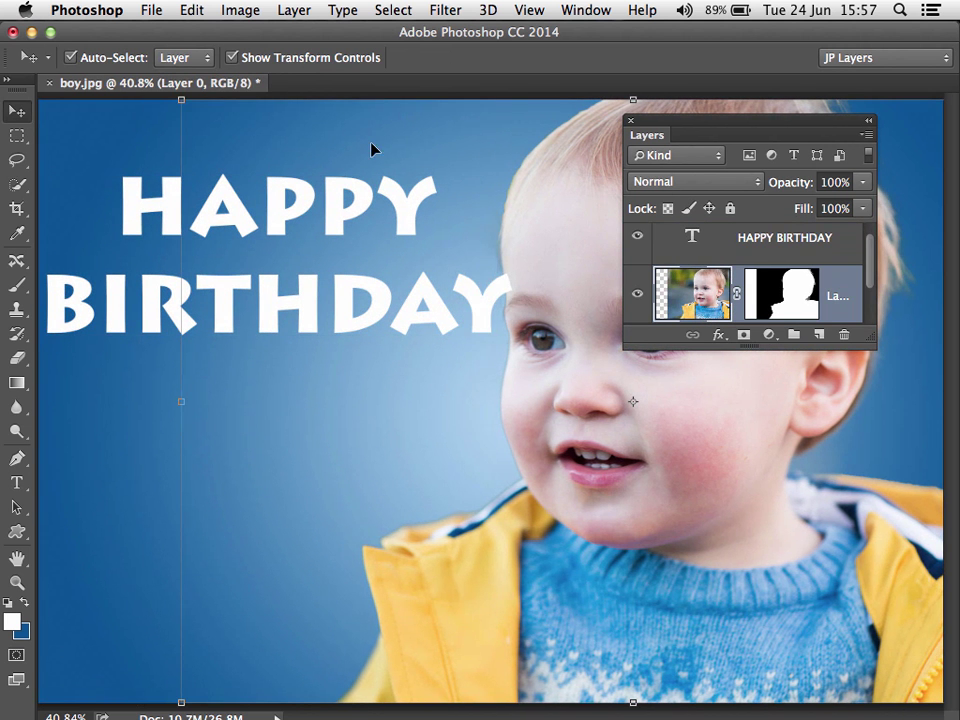
pyautogui.click(145, 10)
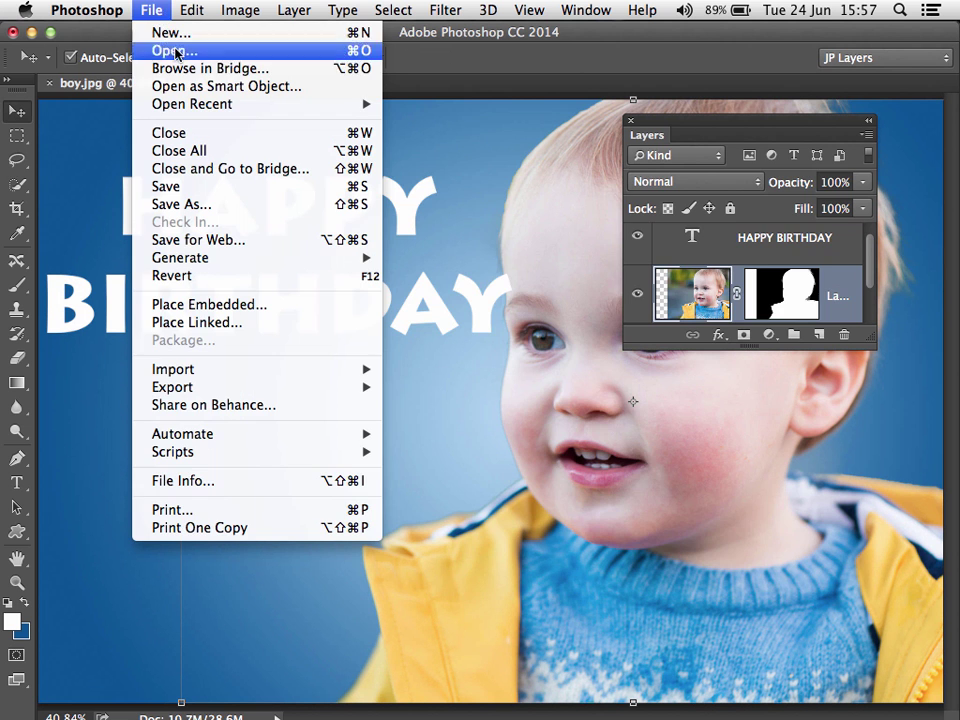
# Create a new Untitled-1 document sized like boy.jpg and draw a custom shield shape.
pyautogui.click(171, 32)
pyautogui.click(422, 223)
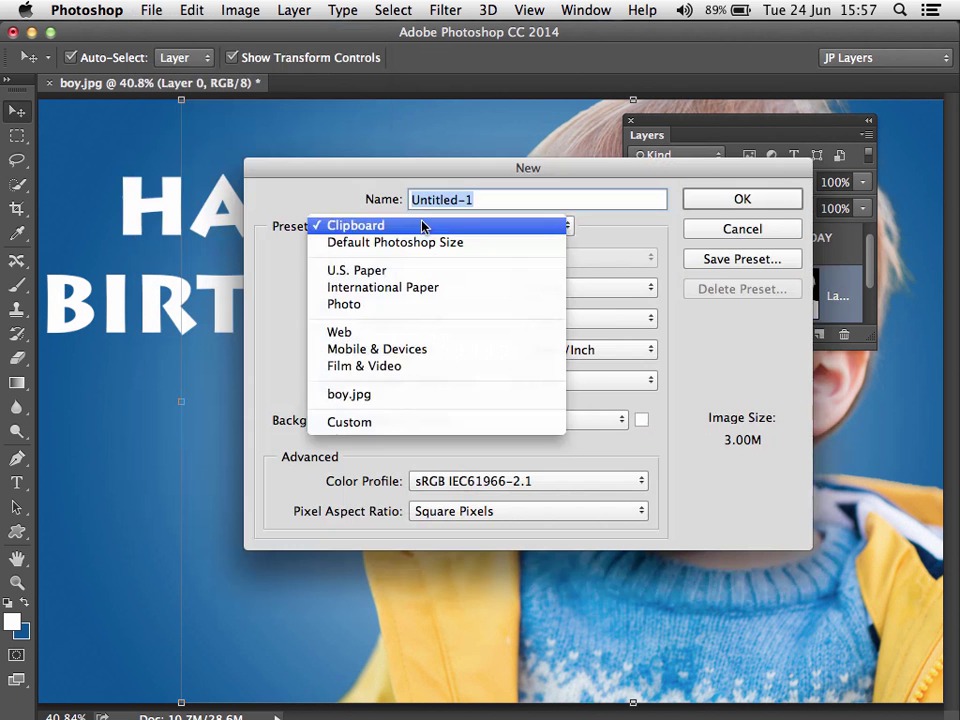
pyautogui.click(395, 393)
pyautogui.click(780, 201)
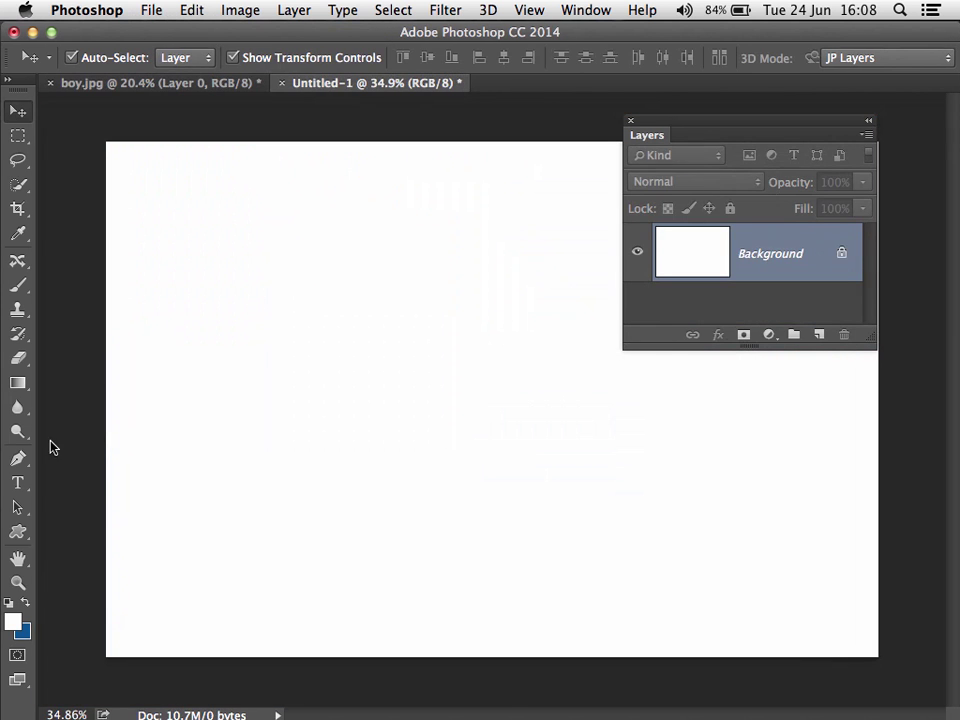
pyautogui.click(18, 532)
pyautogui.moveTo(189, 266); pyautogui.dragTo(451, 624)
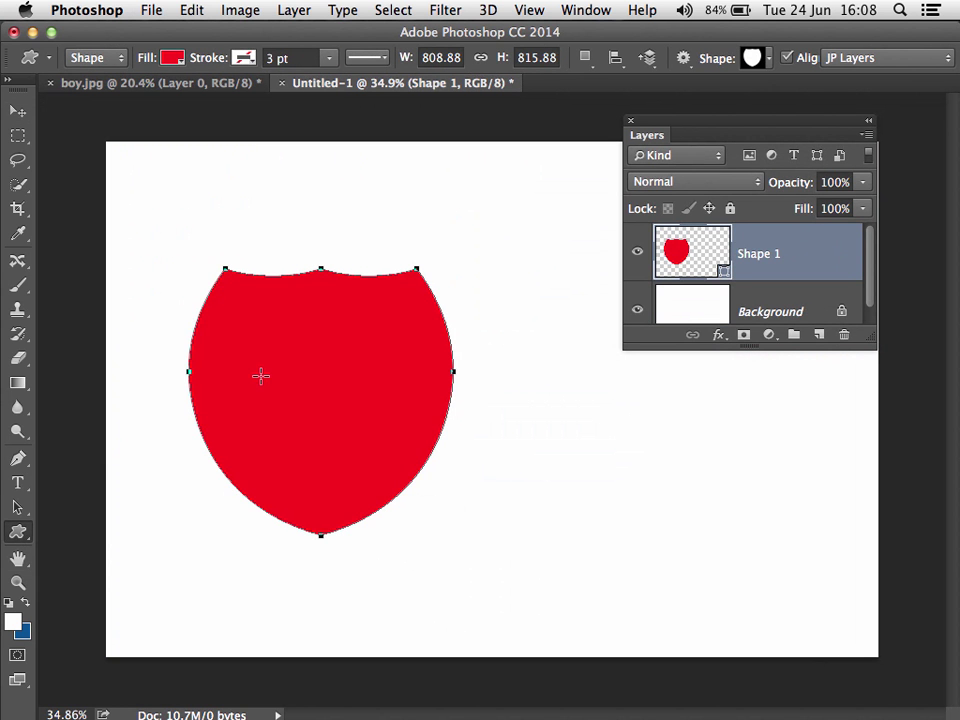
# Add Bevel & Emboss to the shield with Depth 292% and Size 54 px.
pyautogui.doubleClick(782, 254)
pyautogui.moveTo(386, 88); pyautogui.dragTo(651, 134)
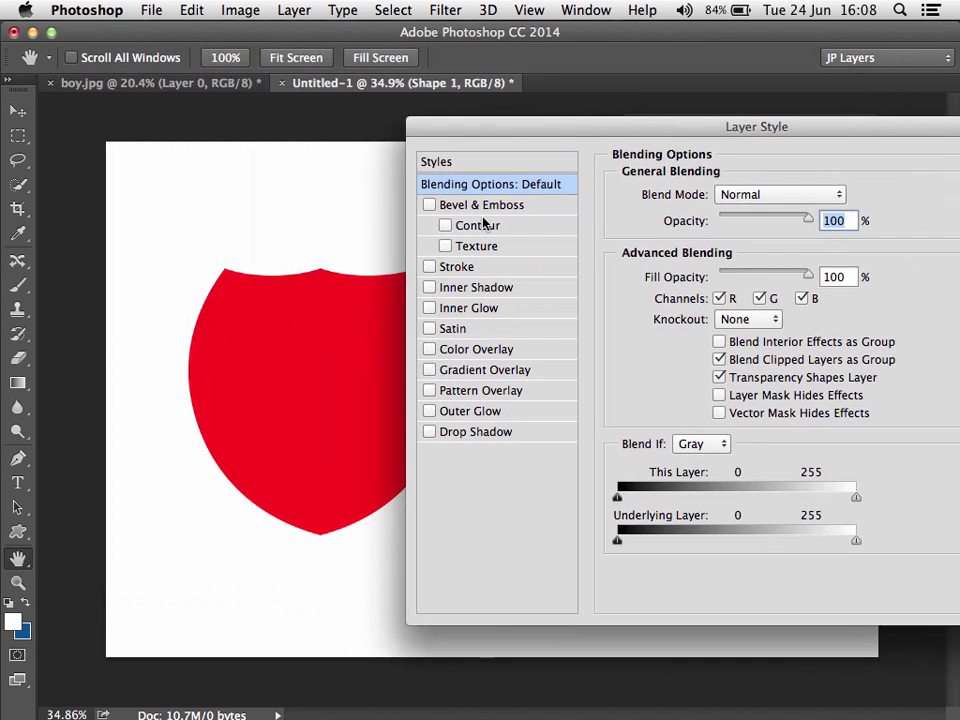
pyautogui.click(510, 206)
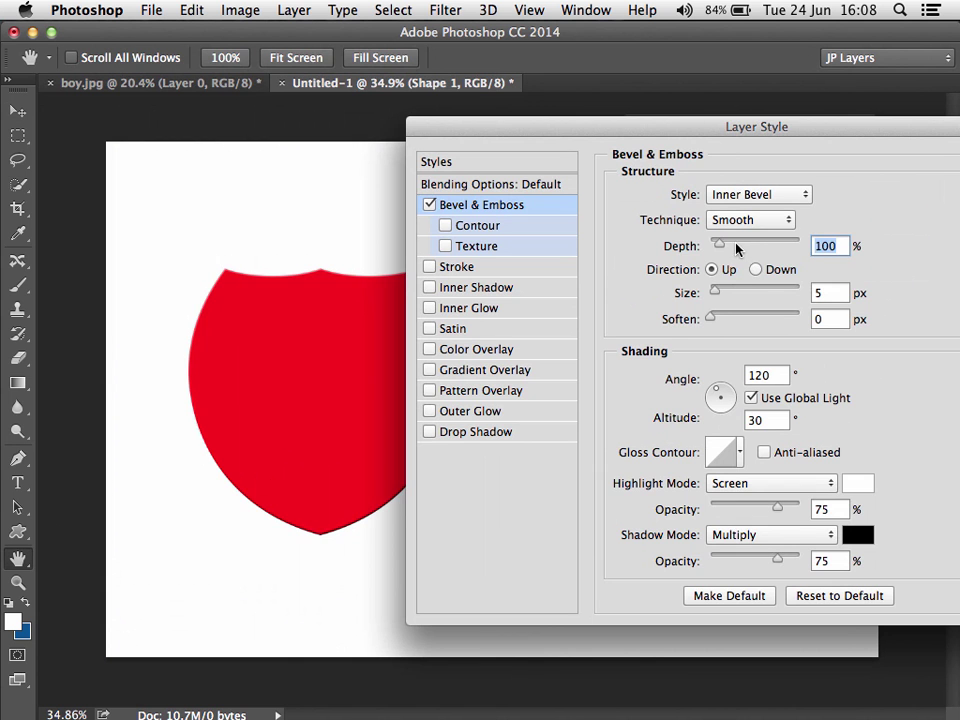
pyautogui.moveTo(719, 243); pyautogui.dragTo(736, 243)
pyautogui.moveTo(714, 290); pyautogui.dragTo(734, 290)
pyautogui.moveTo(738, 143); pyautogui.dragTo(437, 98)
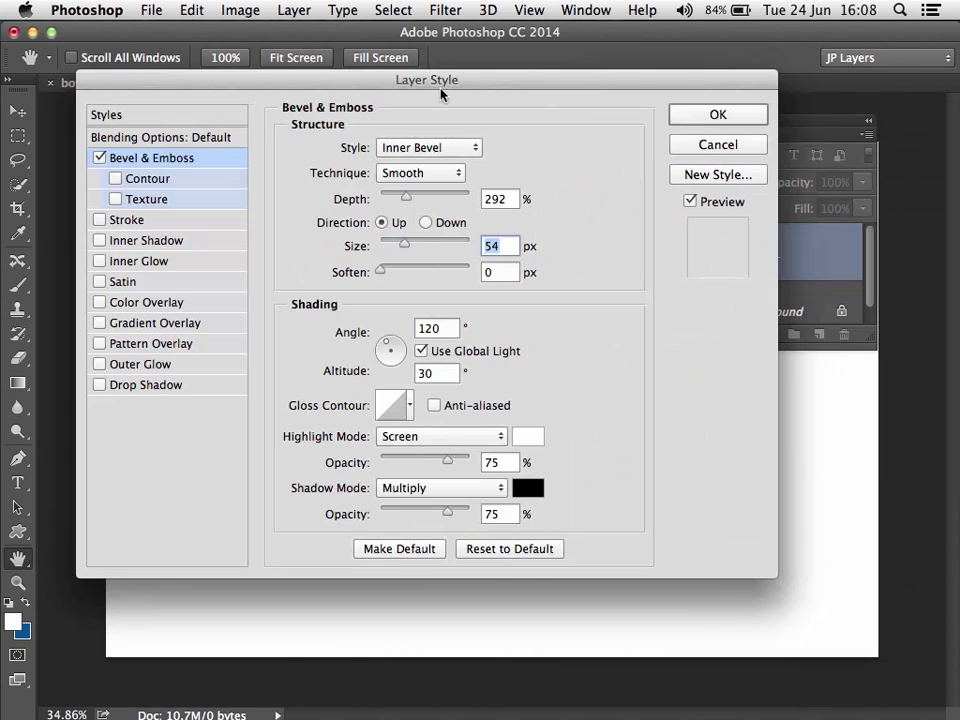
pyautogui.click(720, 113)
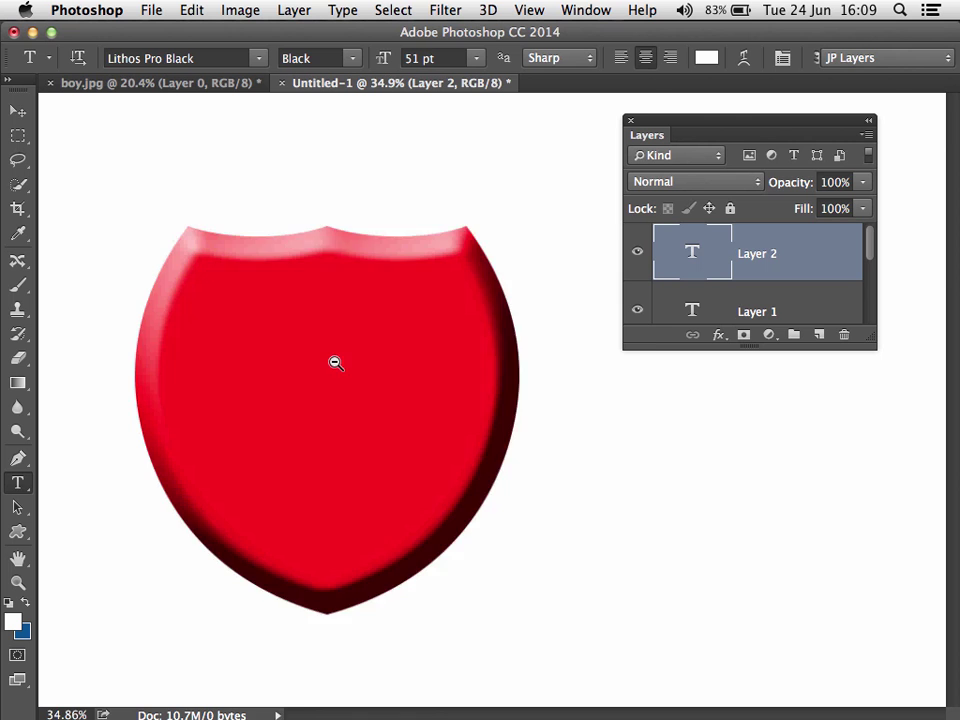
pyautogui.moveTo(335, 362); pyautogui.dragTo(373, 360)
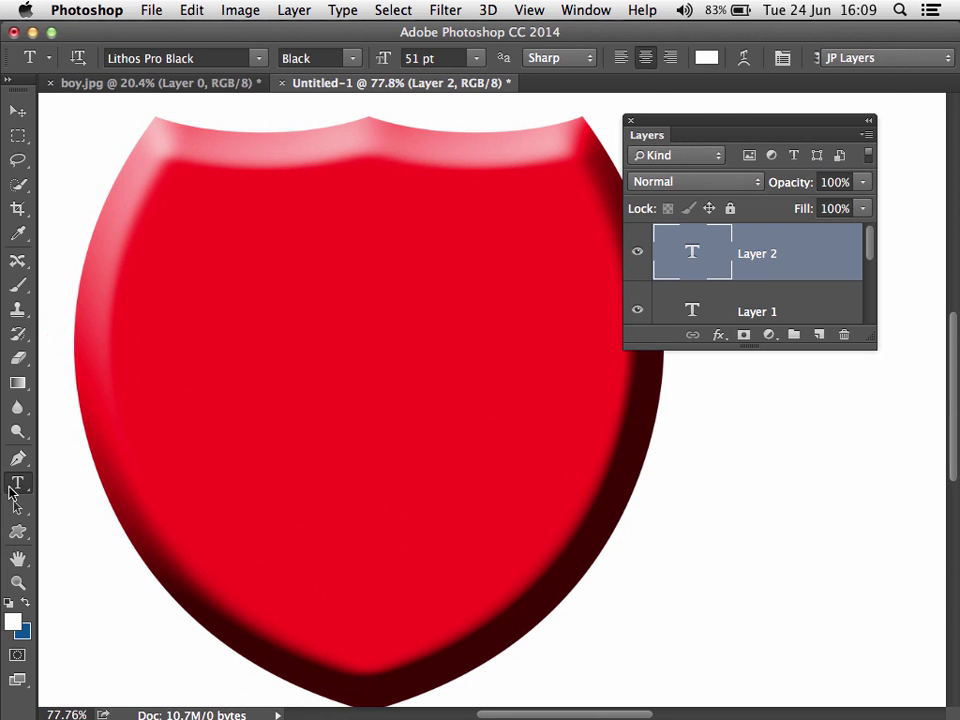
# Add a '1' and the word 'TODAY' as separate text layers on the shield.
pyautogui.click(331, 325)
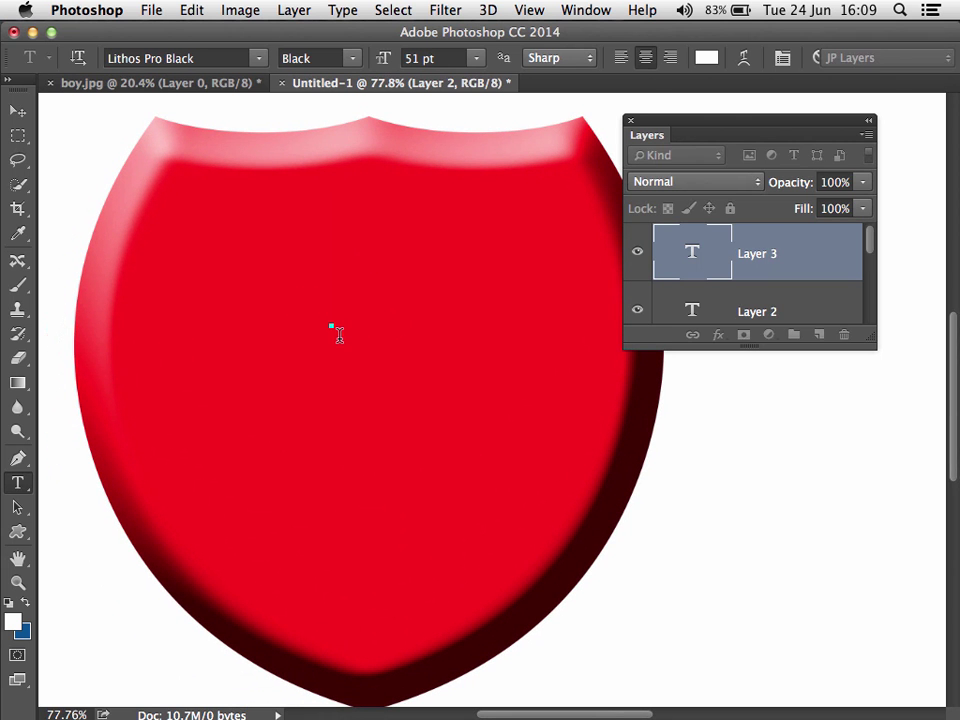
pyautogui.write('1')
pyautogui.click(8, 116)
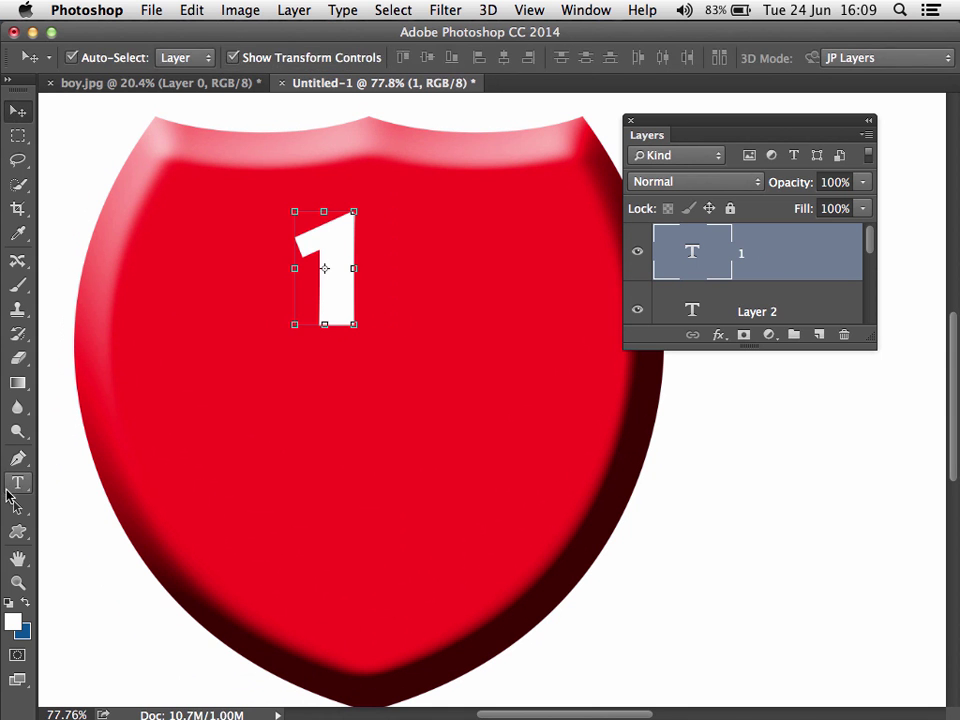
pyautogui.click(17, 483)
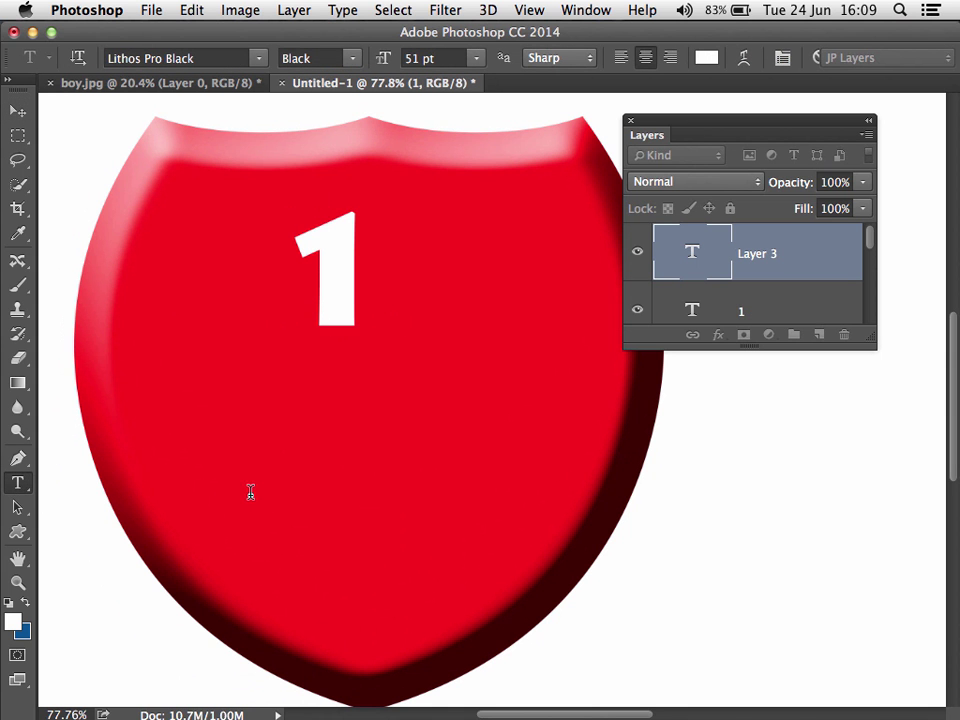
pyautogui.write('TODAY')
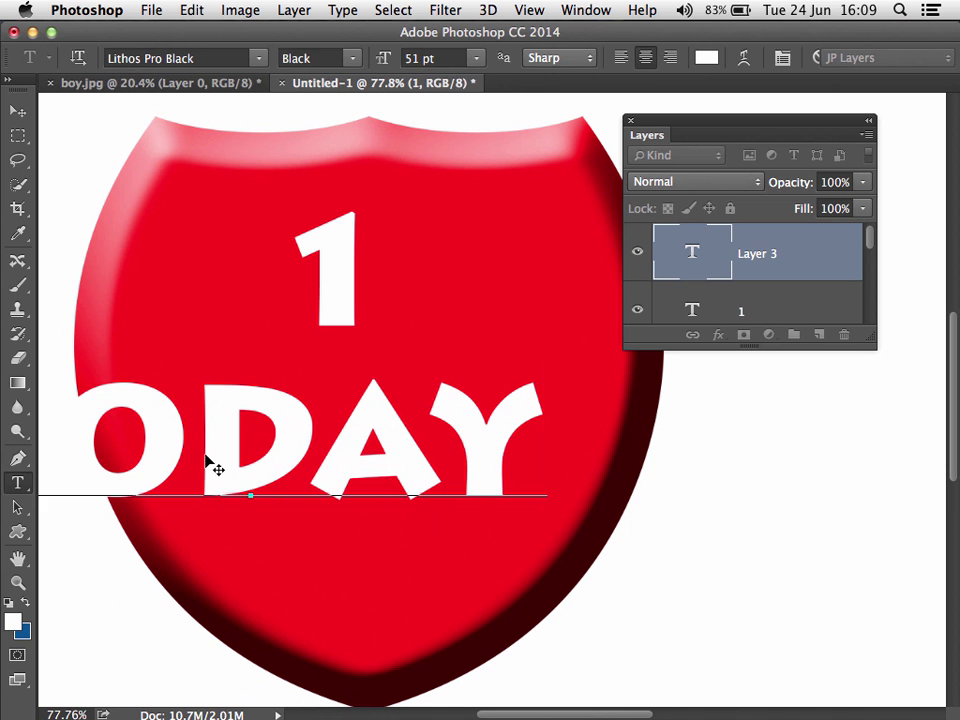
pyautogui.click(17, 110)
# Free Transform TODAY down to 70% to fit the shield and reposition the 1.
pyautogui.hotkey('ctrl', 't')
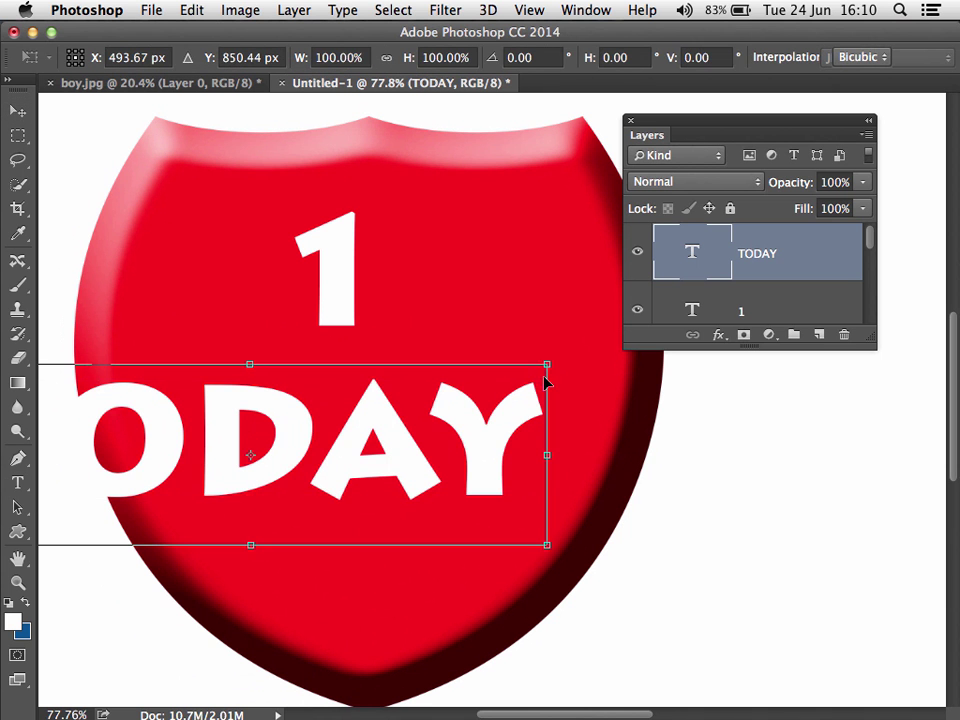
pyautogui.moveTo(547, 365); pyautogui.dragTo(514, 428)
pyautogui.moveTo(574, 381); pyautogui.dragTo(522, 397)
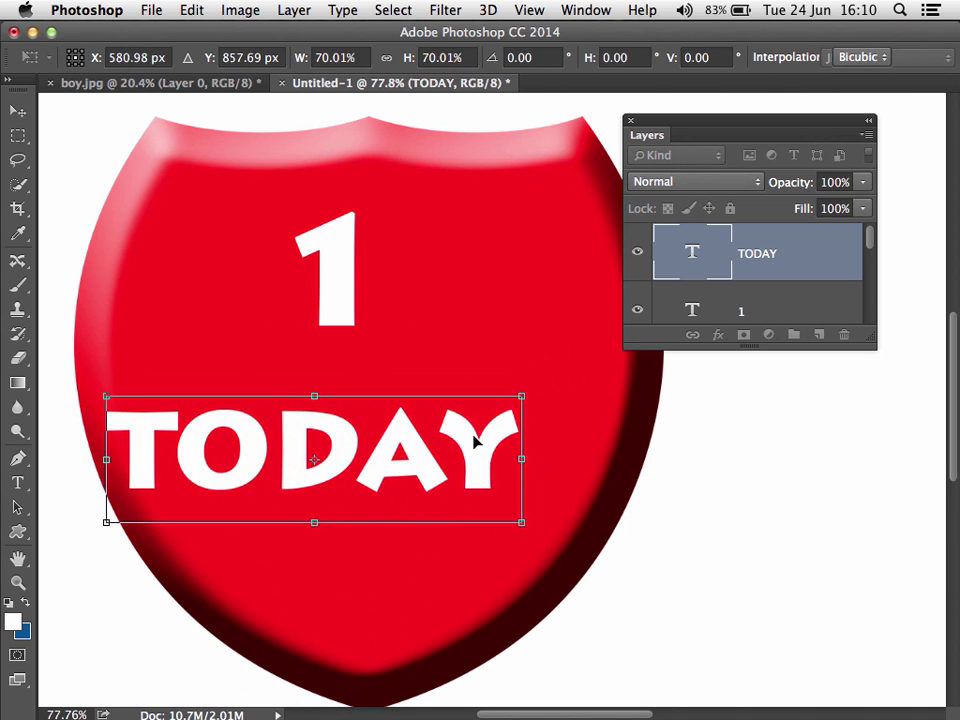
pyautogui.moveTo(475, 440); pyautogui.dragTo(506, 431)
pyautogui.press('Return')
pyautogui.moveTo(340, 250); pyautogui.dragTo(366, 265)
# Add an Inner Shadow layer style to the 1.
pyautogui.doubleClick(795, 302)
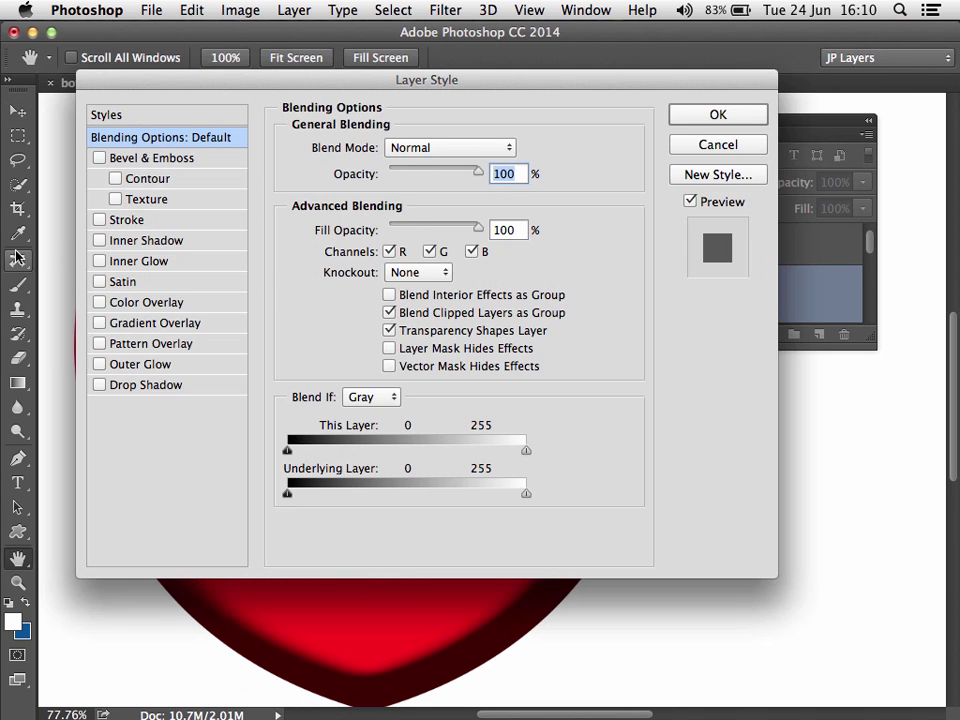
pyautogui.click(99, 240)
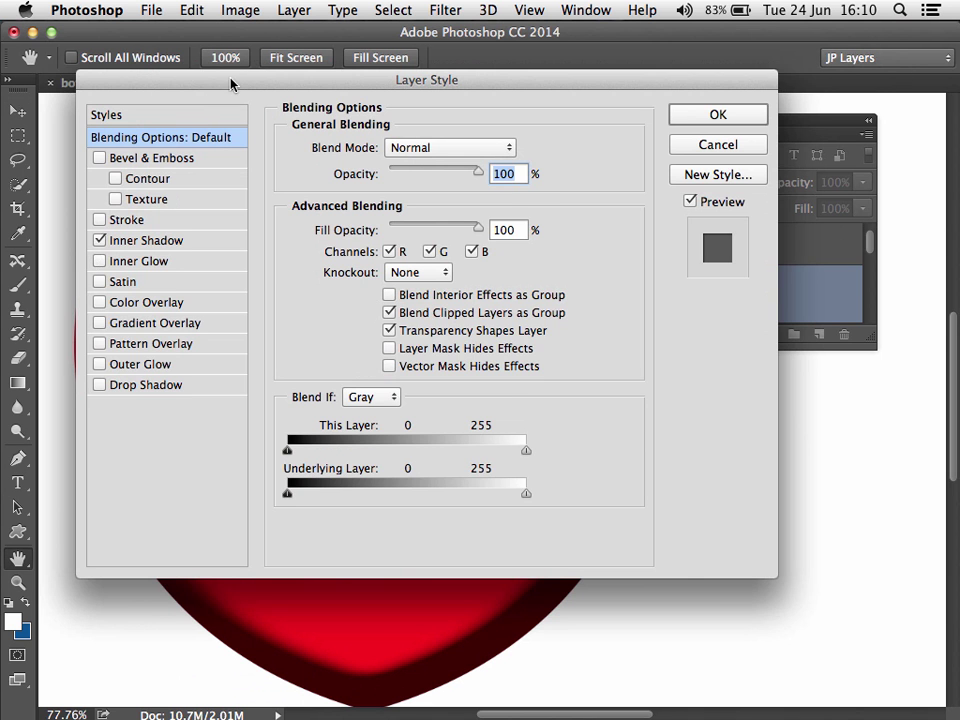
pyautogui.moveTo(230, 84); pyautogui.dragTo(455, 105)
# Apply the 1's Inner Shadow and Alt-drag that effect onto the TODAY layer.
pyautogui.click(921, 134)
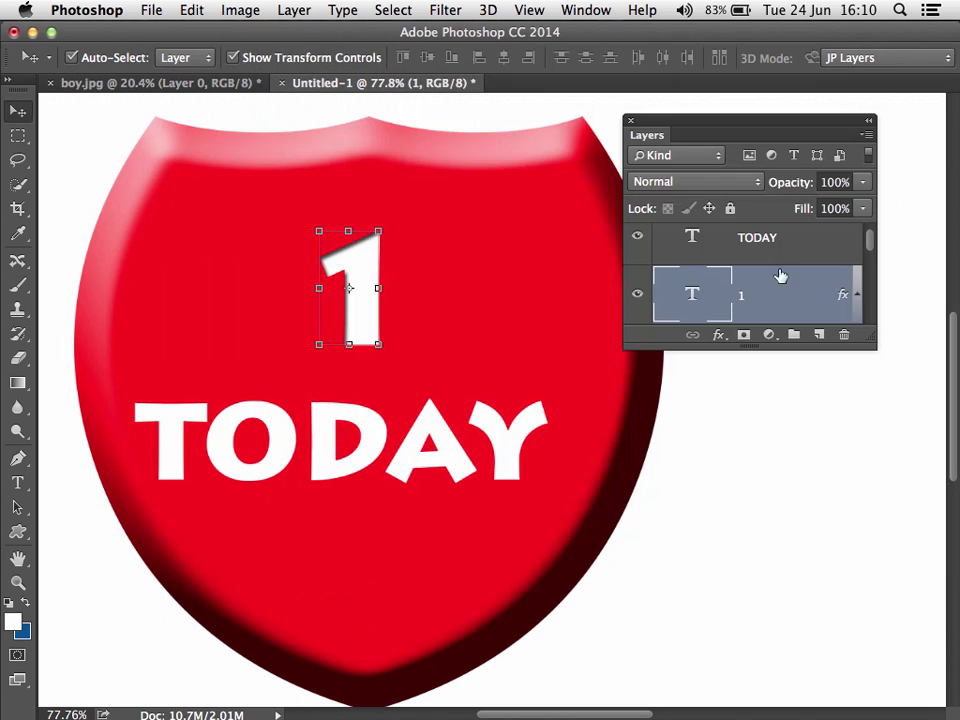
pyautogui.moveTo(874, 346); pyautogui.dragTo(880, 441)
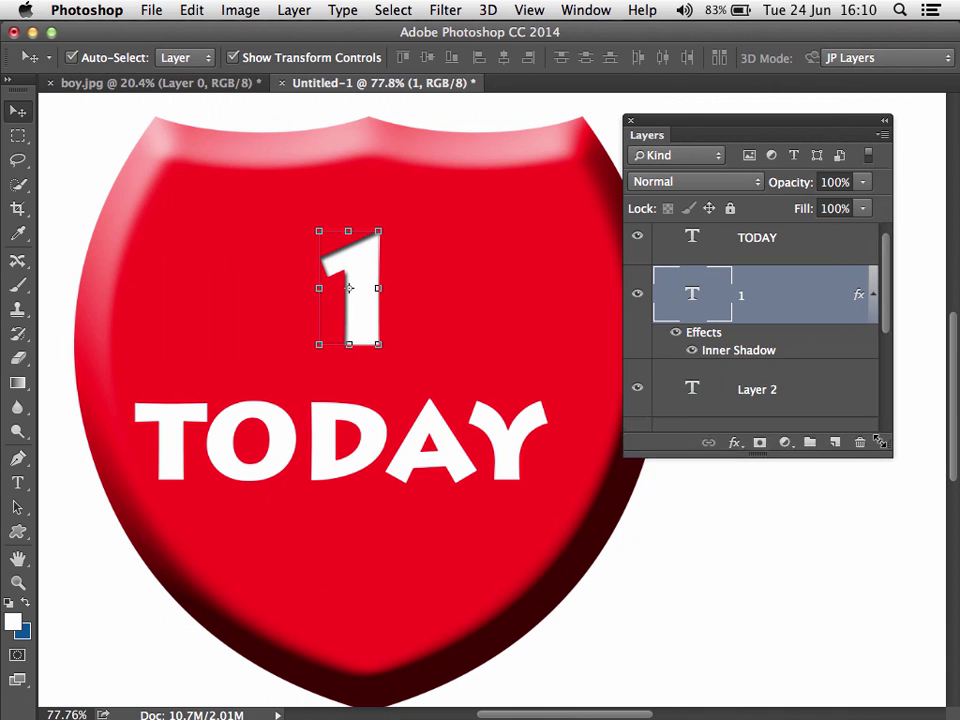
pyautogui.moveTo(774, 357); pyautogui.dragTo(763, 266)
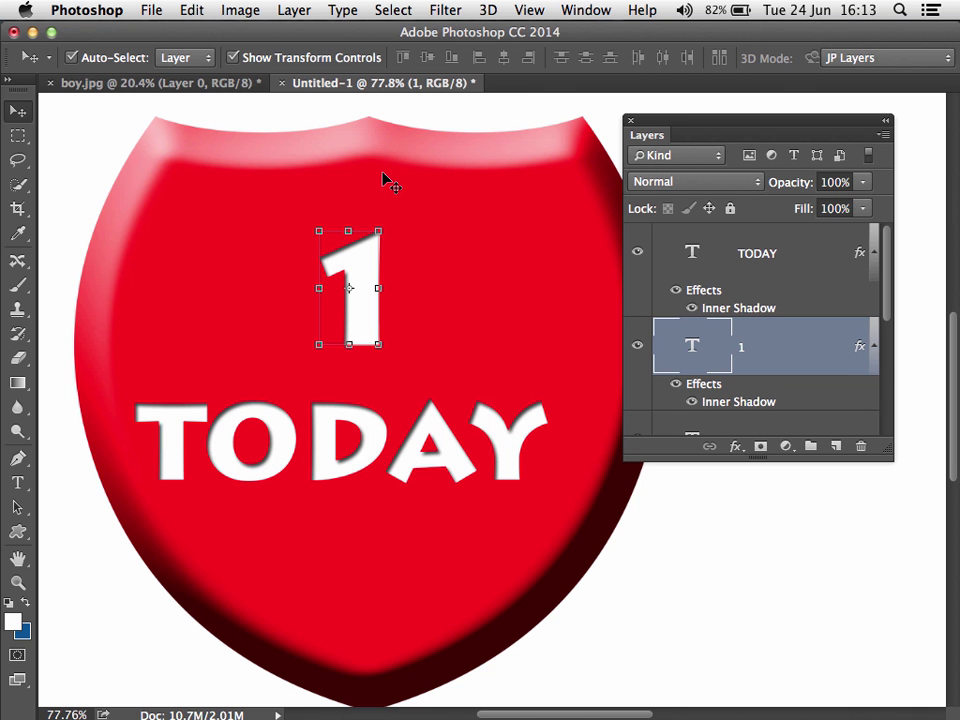
pyautogui.click(527, 10)
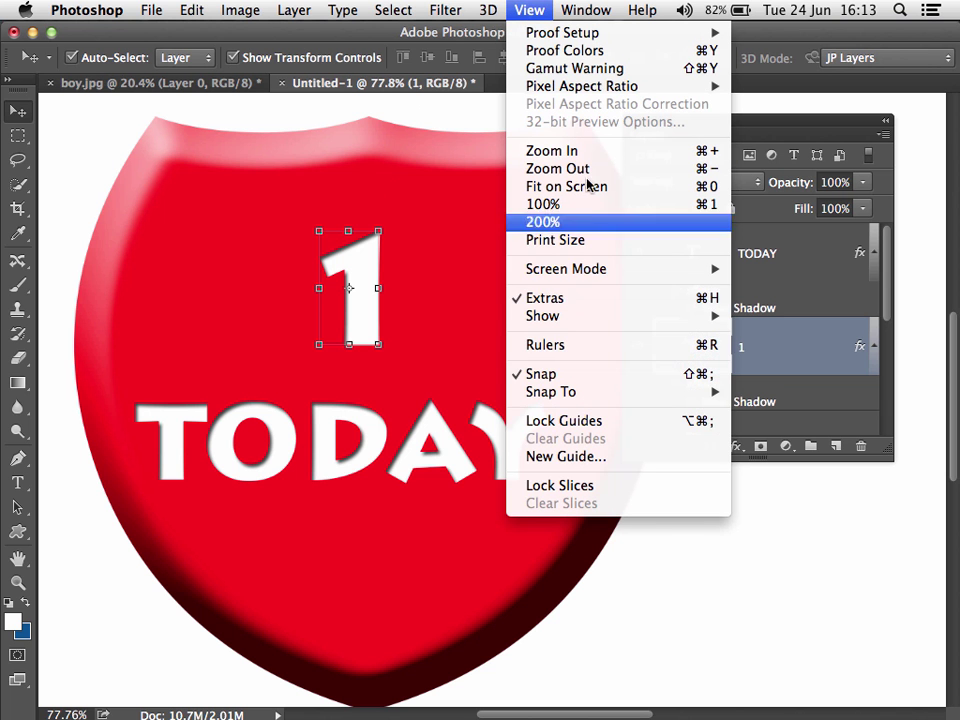
pyautogui.moveTo(660, 316)
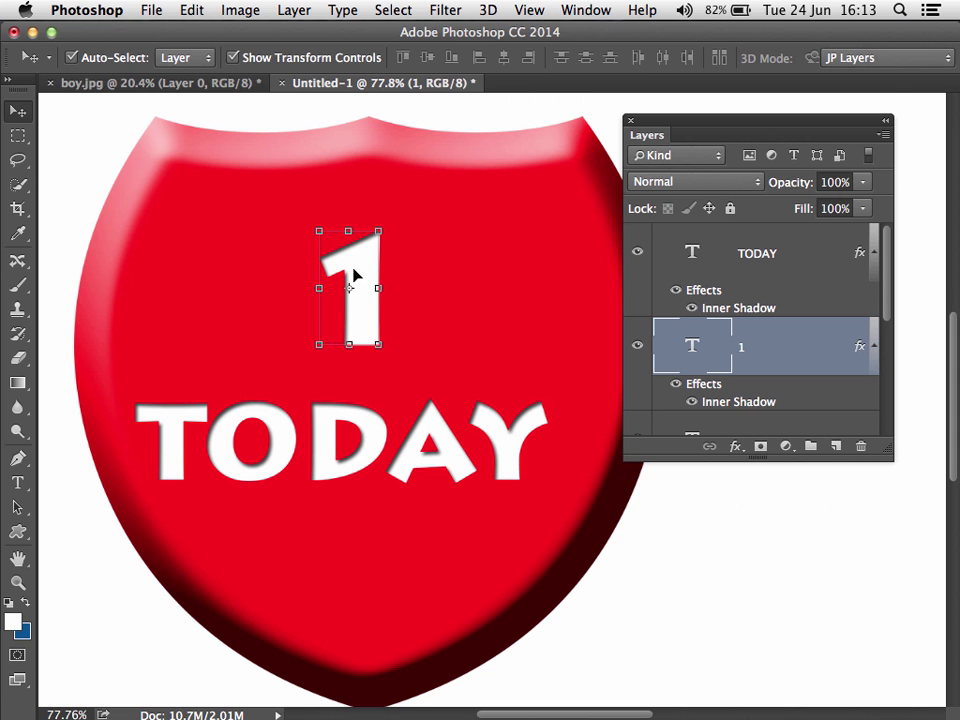
# Nudge the 1 right with arrow keys until Smart Guides show about 2.7 cm per side.
pyautogui.moveTo(353, 275)
pyautogui.mouseDown()
pyautogui.moveTo(339, 296)
pyautogui.moveTo(360, 289)
pyautogui.moveTo(354, 310)
pyautogui.moveTo(362, 312)
pyautogui.moveTo(356, 306)
pyautogui.moveTo(364, 306)
pyautogui.moveTo(349, 320)
pyautogui.moveTo(360, 327)
pyautogui.moveTo(349, 280)
pyautogui.mouseUp()
pyautogui.press('super')
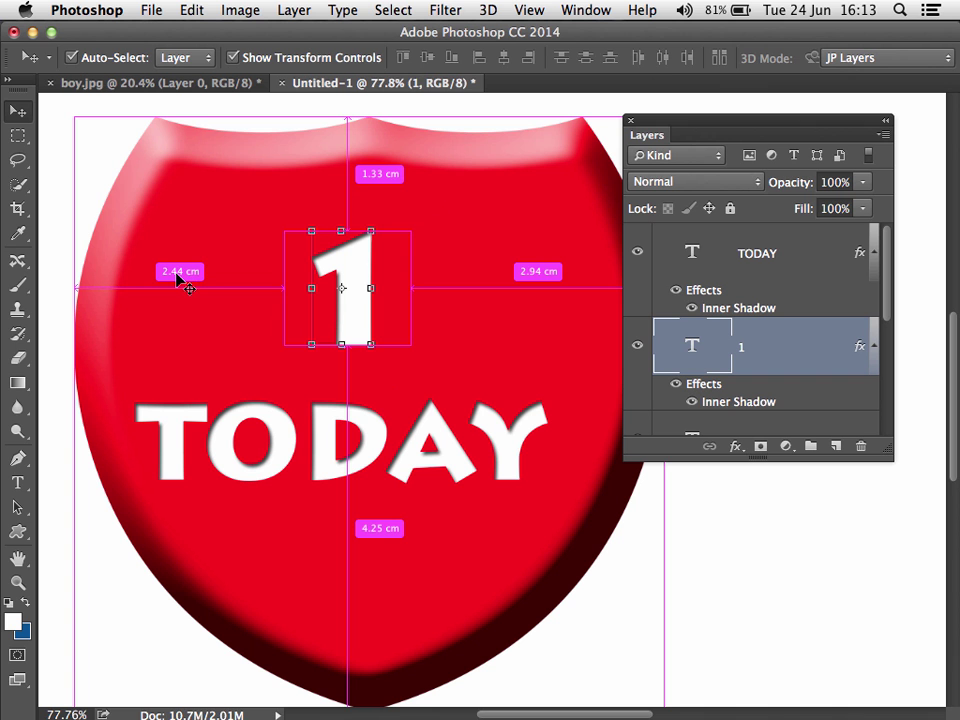
pyautogui.press('Right')
pyautogui.press('Right')
pyautogui.press('Right')
pyautogui.press('Right')
pyautogui.press('Right')
pyautogui.press('Right')
pyautogui.press('Right')
pyautogui.press('Right')
pyautogui.press('Right')
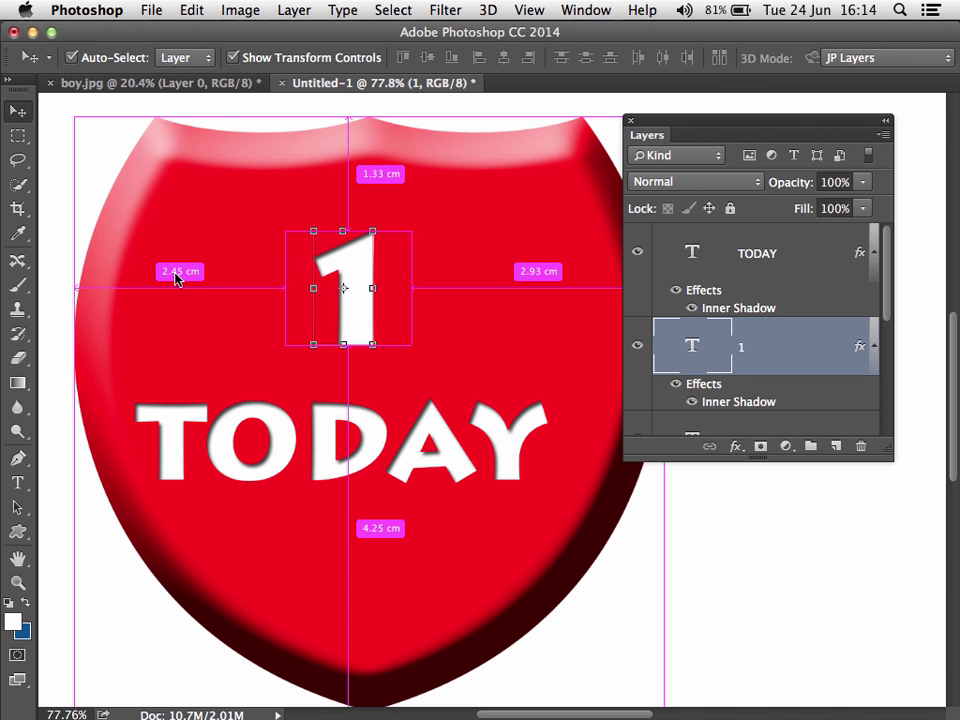
pyautogui.press('Right')
pyautogui.press('Right')
pyautogui.press('Right')
pyautogui.press('Right')
pyautogui.press('Right')
pyautogui.press('Right')
pyautogui.press('Right')
pyautogui.press('Right')
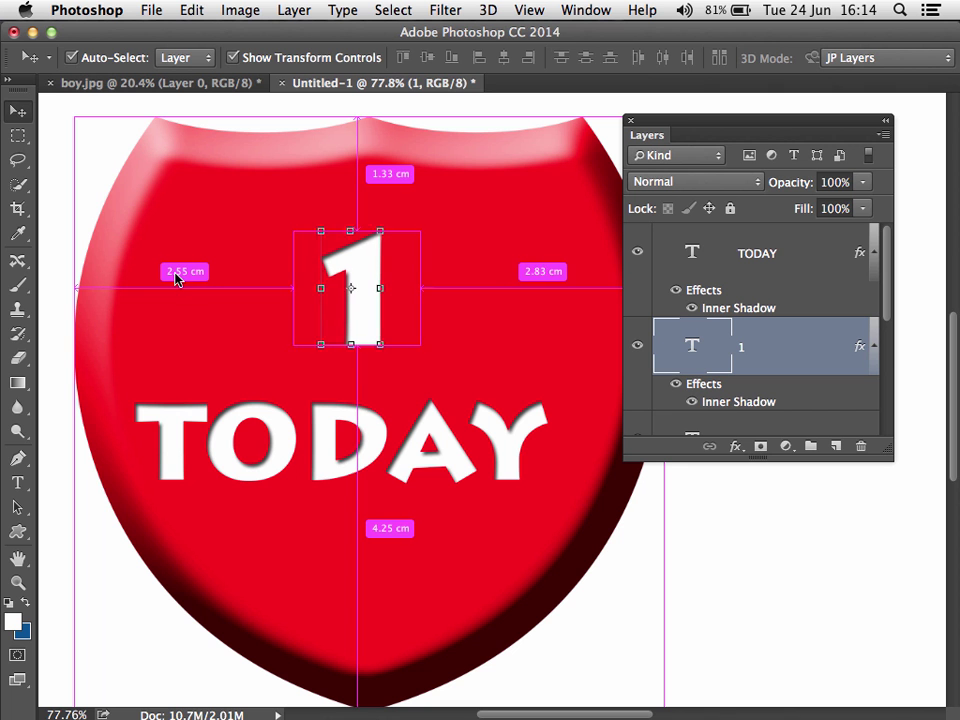
pyautogui.press('Right')
pyautogui.press('Right')
pyautogui.press('Right')
pyautogui.press('Right')
pyautogui.press('Right')
pyautogui.press('Right')
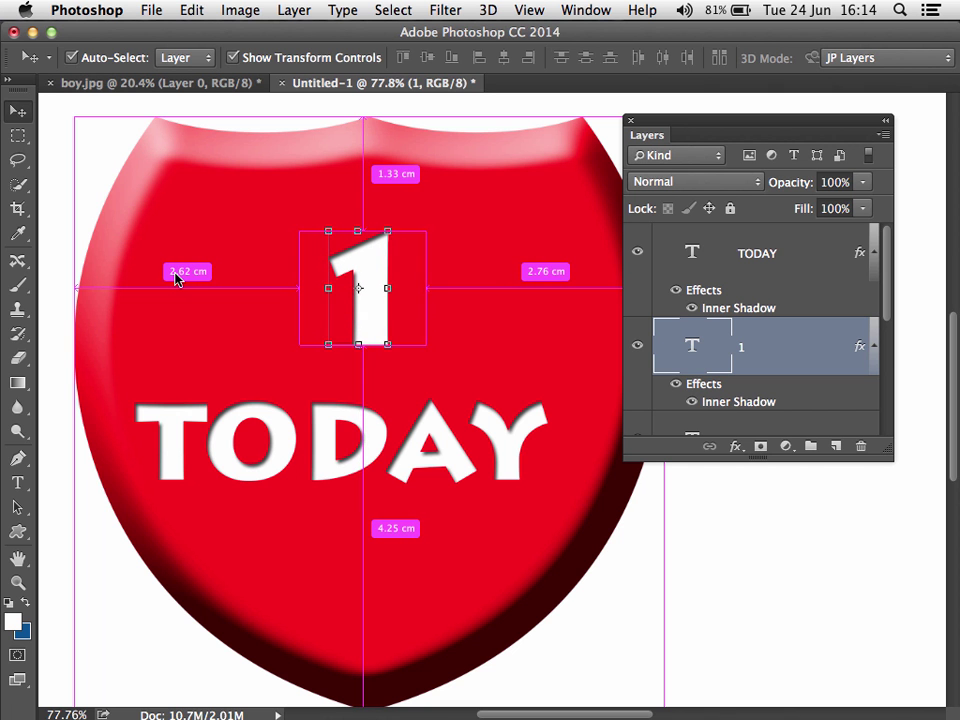
pyautogui.press('Right')
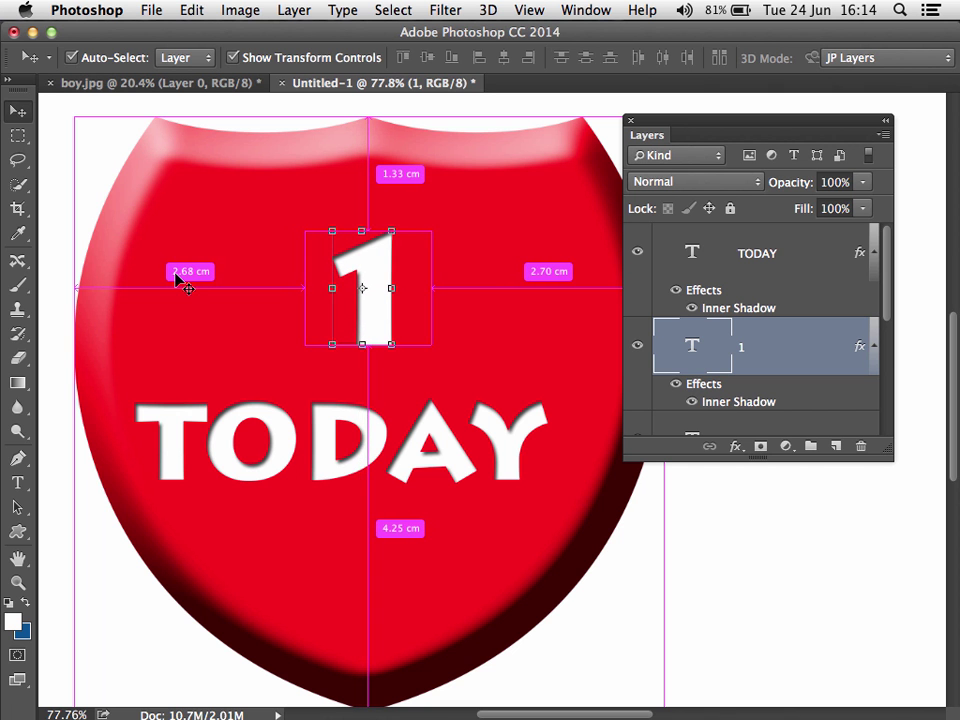
pyautogui.press('Right')
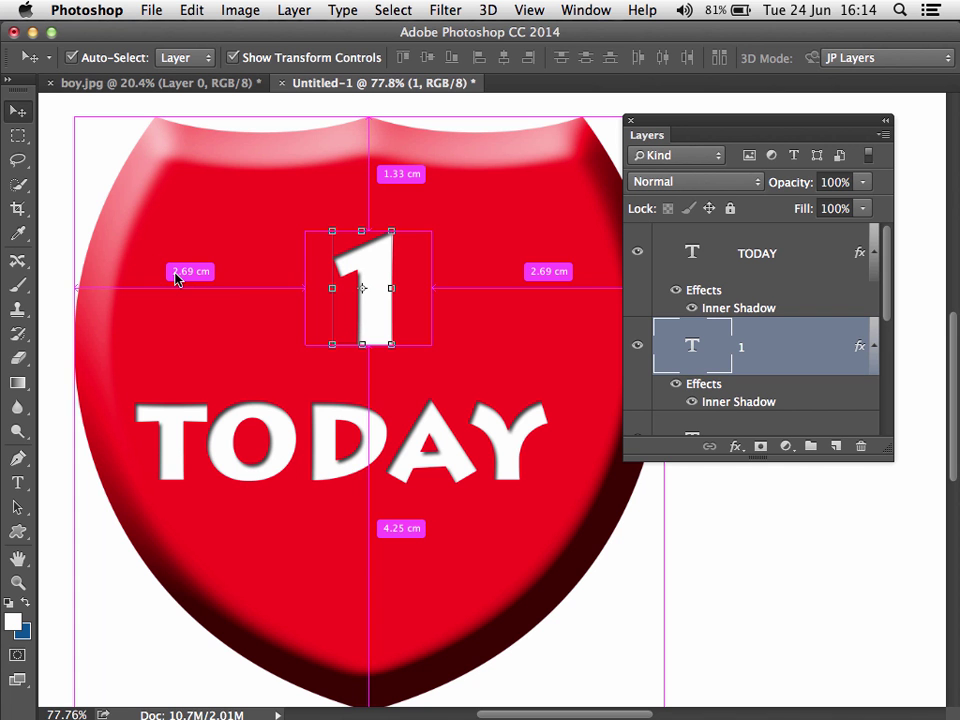
# Nudge TODAY right until it is about 0.95 cm from the shield's left edge and 1.06 cm from the right.
pyautogui.click(369, 447)
pyautogui.press('Right')
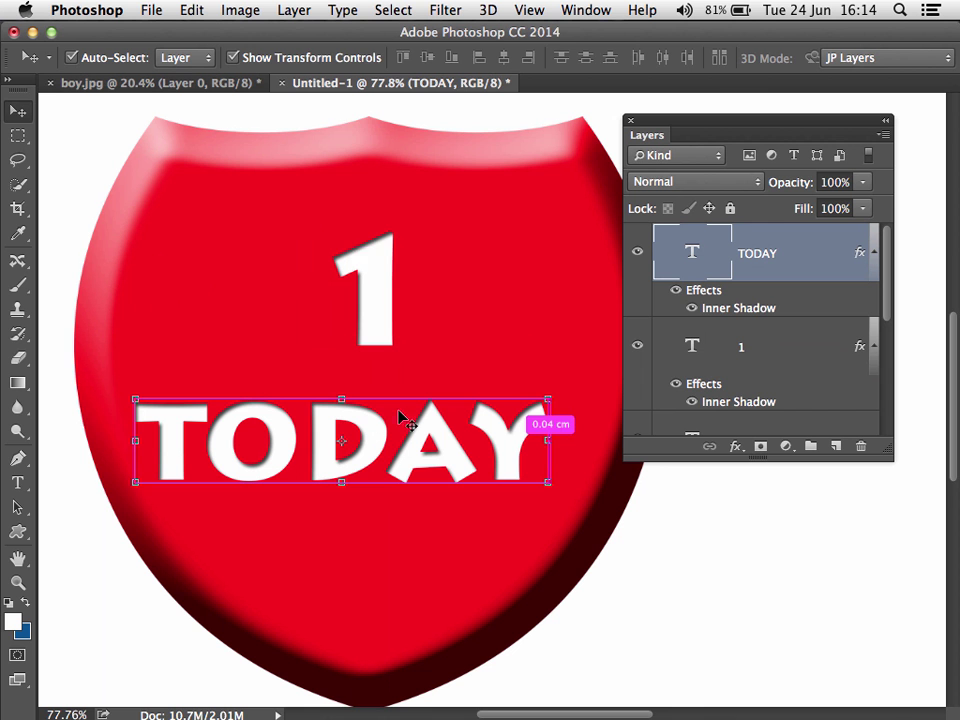
pyautogui.press('super')
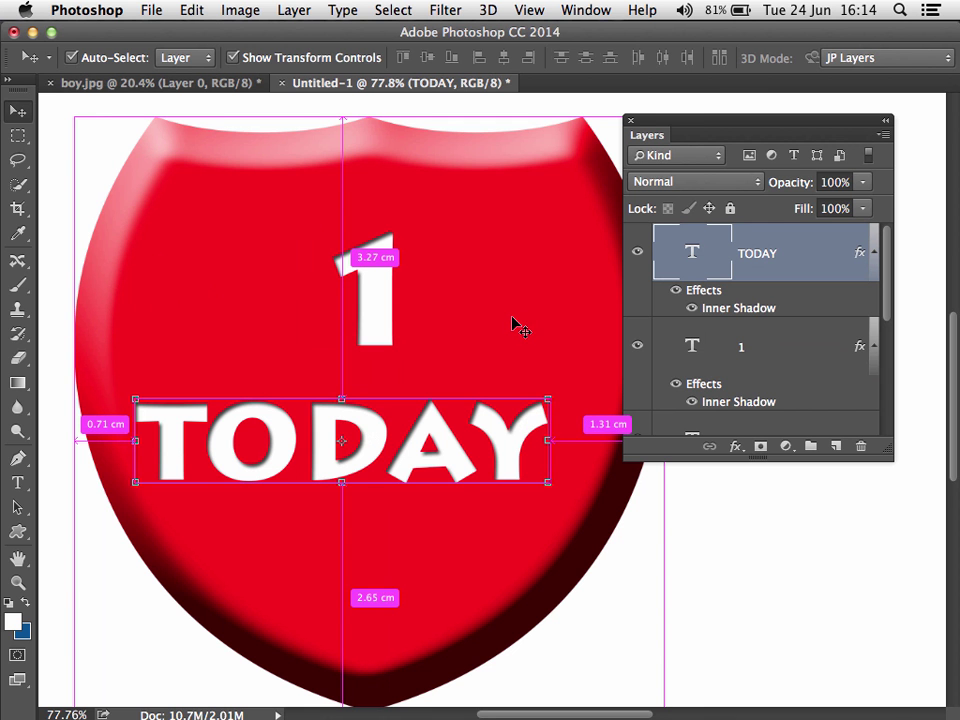
pyautogui.press('Right')
pyautogui.press('Right')
pyautogui.press('Right')
pyautogui.press('Right')
pyautogui.press('Right')
pyautogui.press('Right')
pyautogui.press('Right')
pyautogui.press('Right')
pyautogui.press('Right')
pyautogui.press('Right')
pyautogui.press('Right')
pyautogui.press('Right')
pyautogui.press('Right')
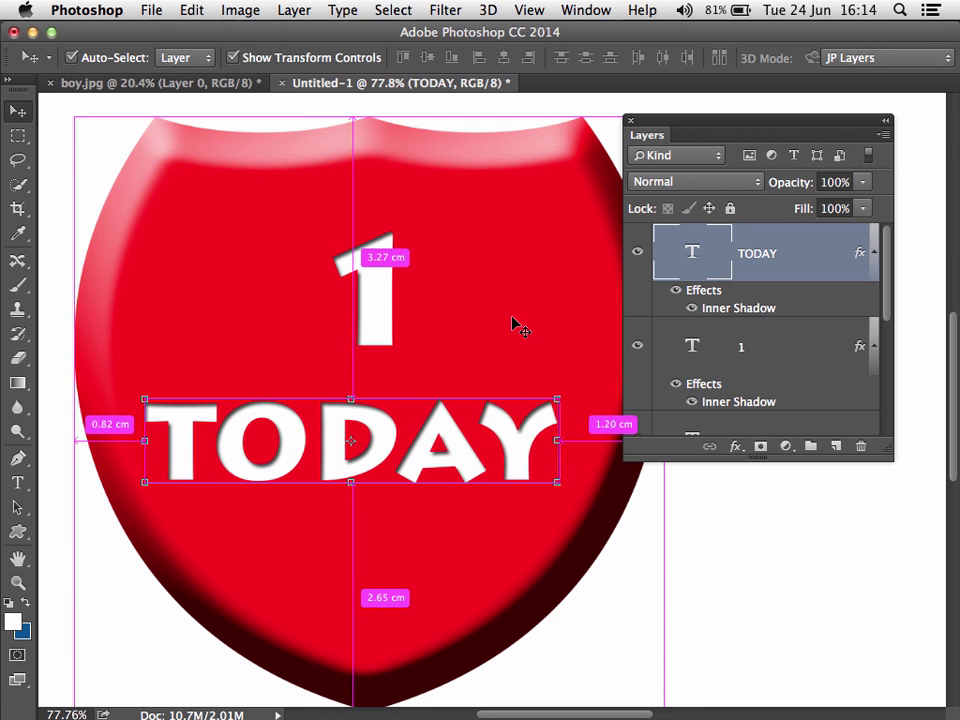
pyautogui.press('Right')
pyautogui.press('Right')
pyautogui.press('Right')
pyautogui.press('Right')
pyautogui.press('Right')
pyautogui.press('Right')
pyautogui.press('Right')
pyautogui.press('Right')
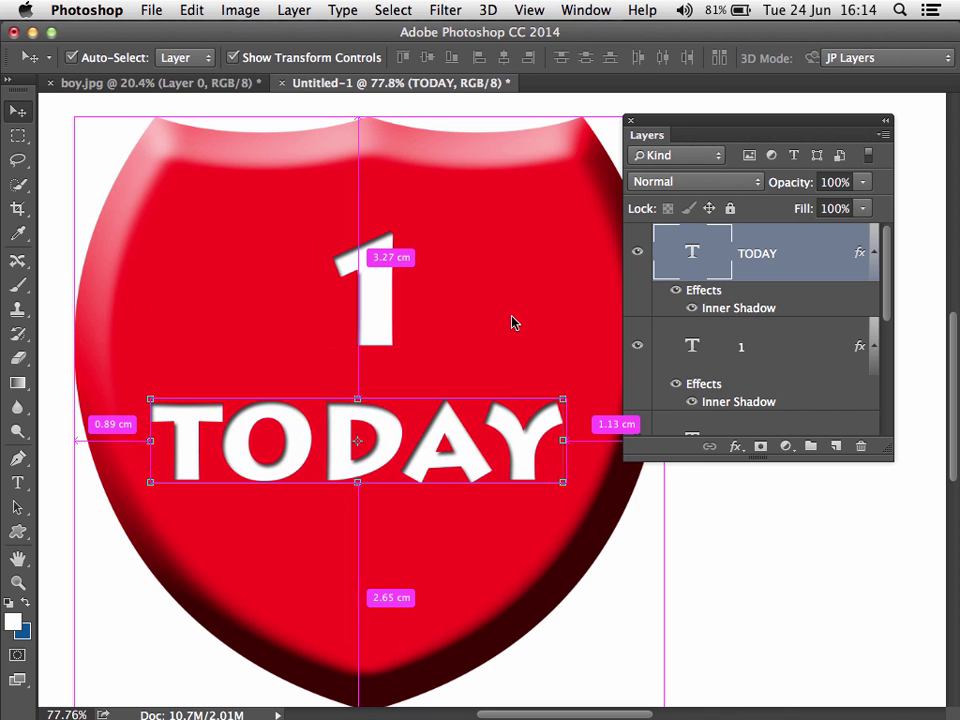
pyautogui.press('Right')
pyautogui.press('Right')
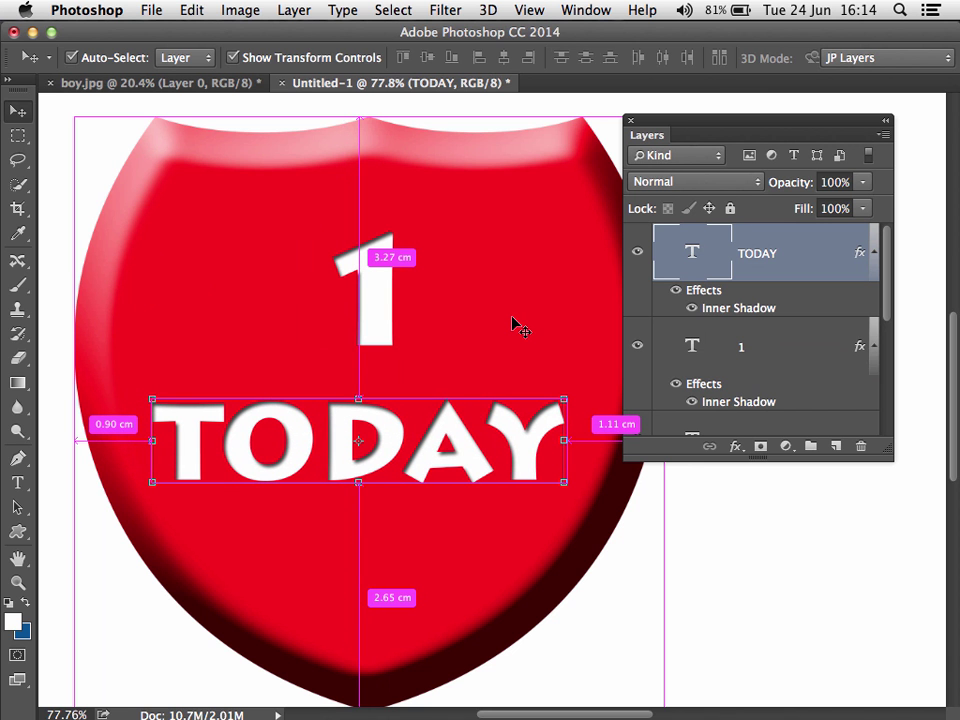
pyautogui.press('Right')
pyautogui.press('Right')
pyautogui.press('Right')
pyautogui.press('Right')
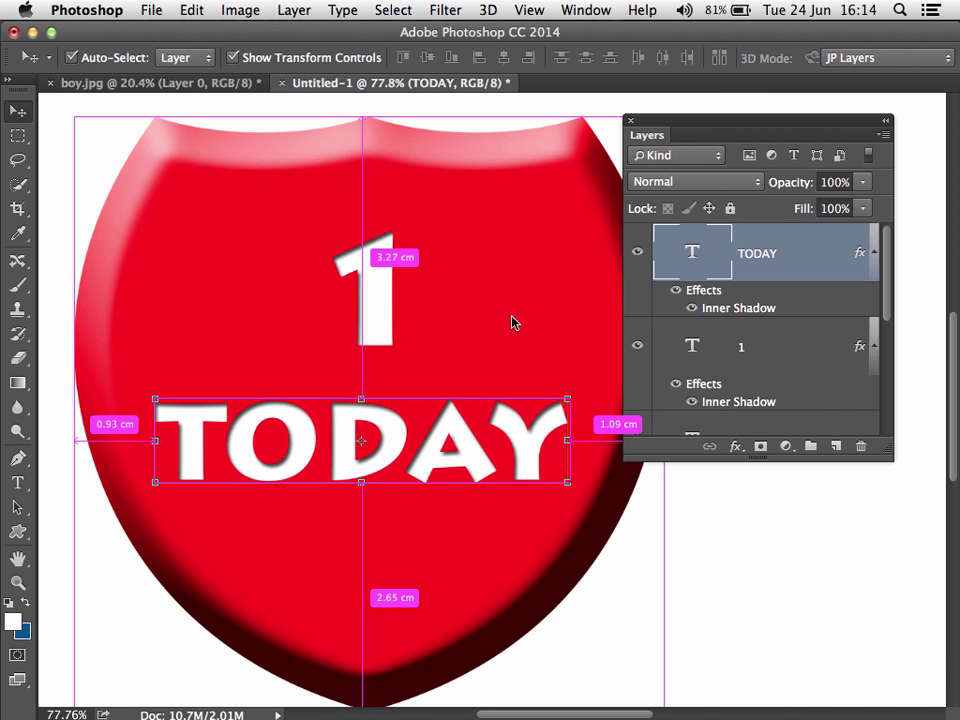
pyautogui.press('Right')
pyautogui.press('Right')
pyautogui.press('Right')
pyautogui.press('Right')
pyautogui.press('Right')
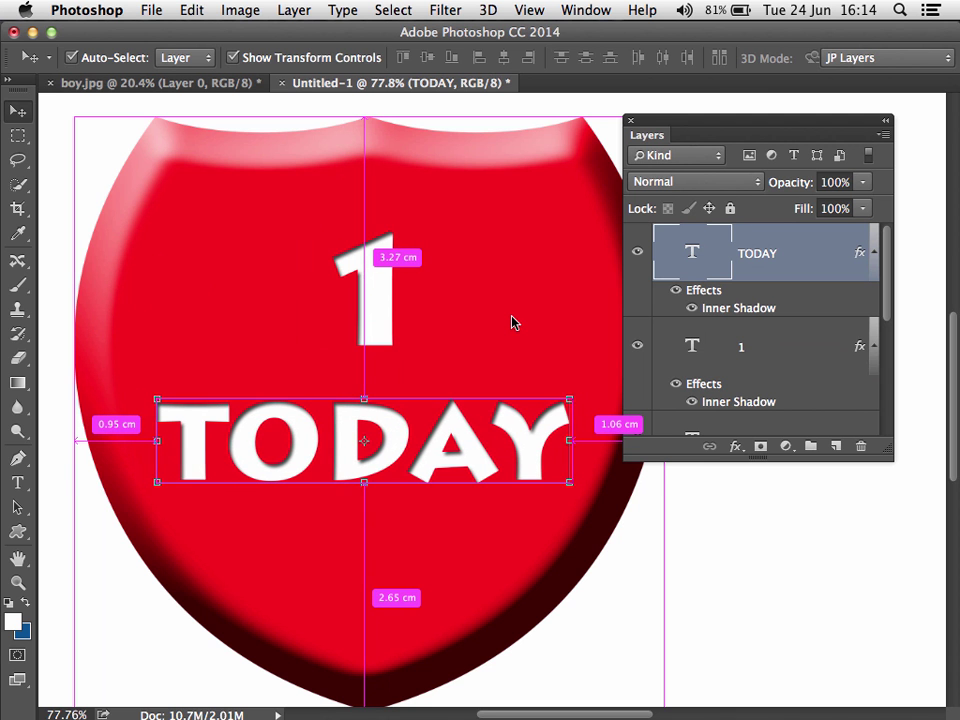
pyautogui.press('Right')
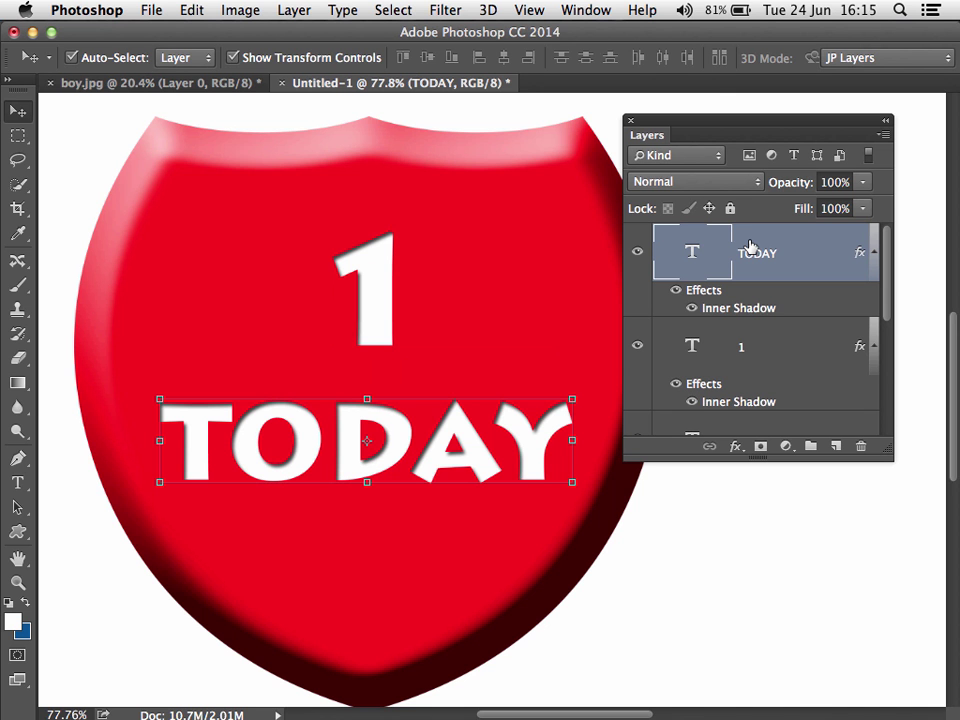
pyautogui.press('super+0')
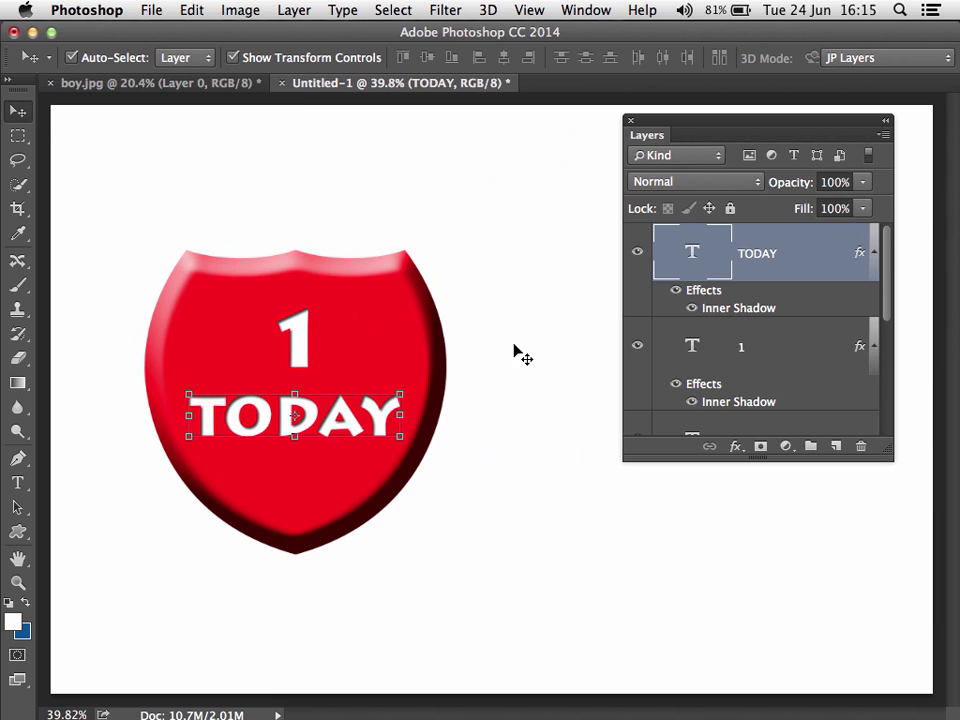
pyautogui.click(388, 344)
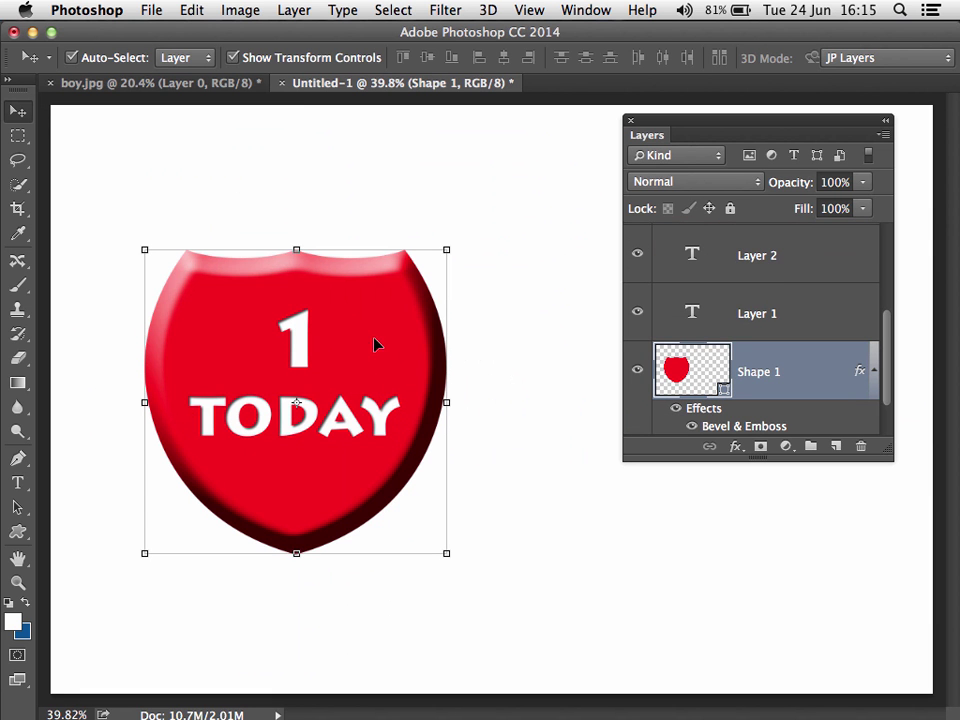
pyautogui.moveTo(347, 346); pyautogui.dragTo(557, 336)
pyautogui.moveTo(668, 124); pyautogui.dragTo(873, 289)
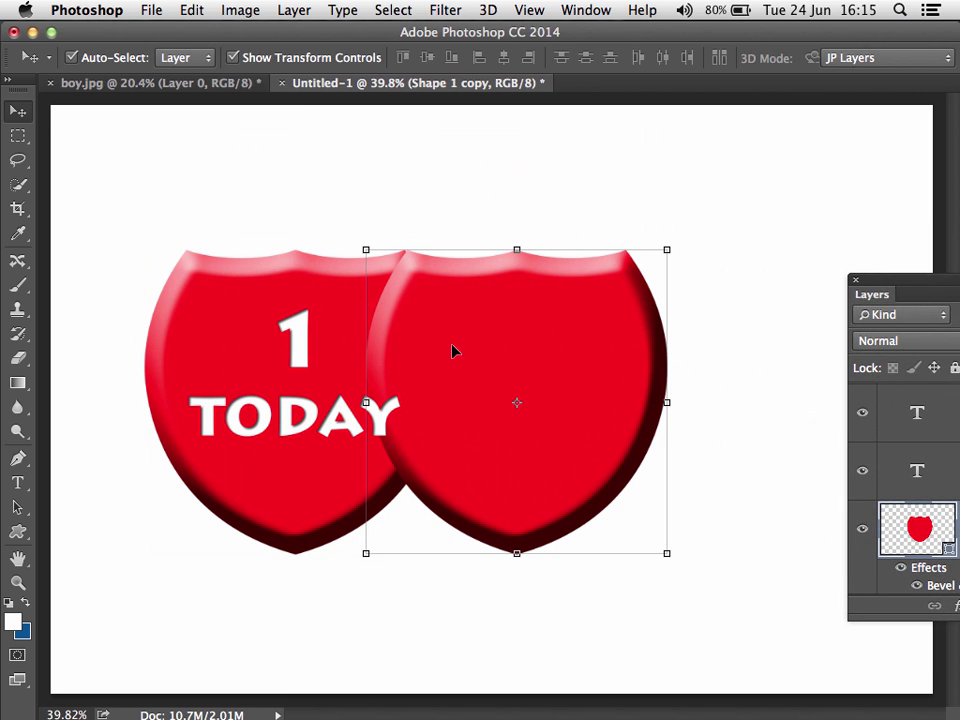
pyautogui.moveTo(493, 347); pyautogui.dragTo(644, 348)
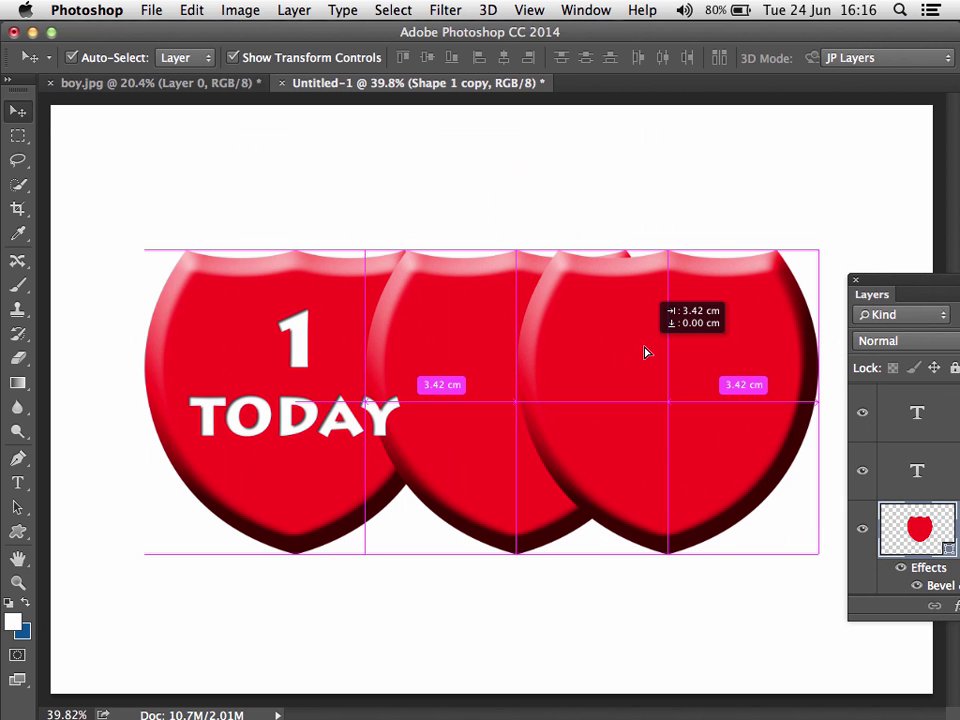
pyautogui.moveTo(645, 352); pyautogui.dragTo(646, 352)
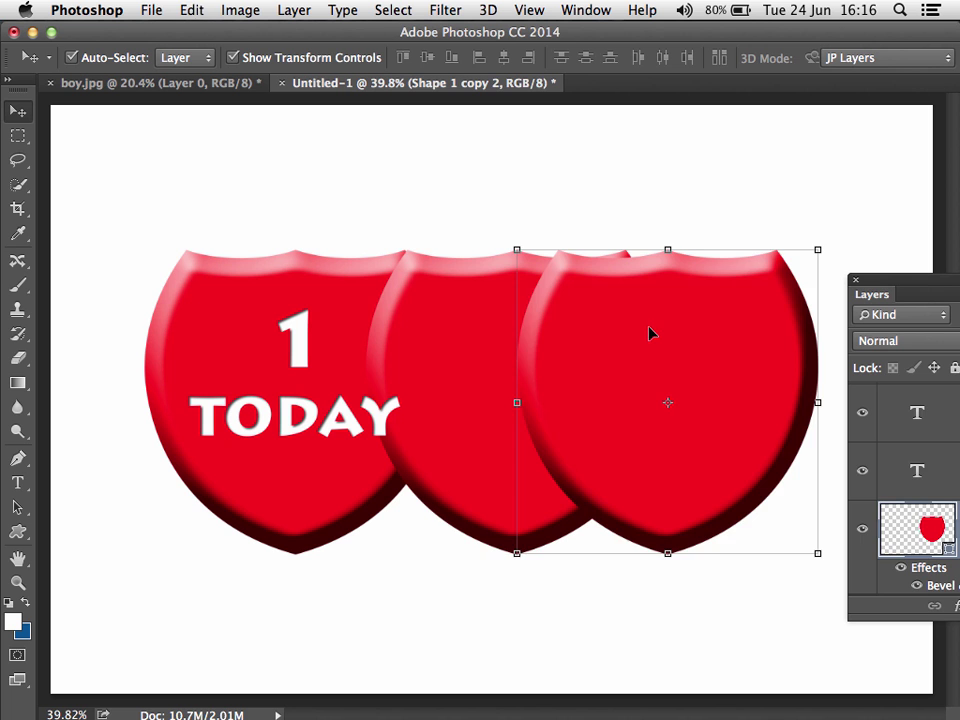
pyautogui.hotkey('ctrl', 'alt', 'z')
pyautogui.hotkey('ctrl', 'alt', 'z')
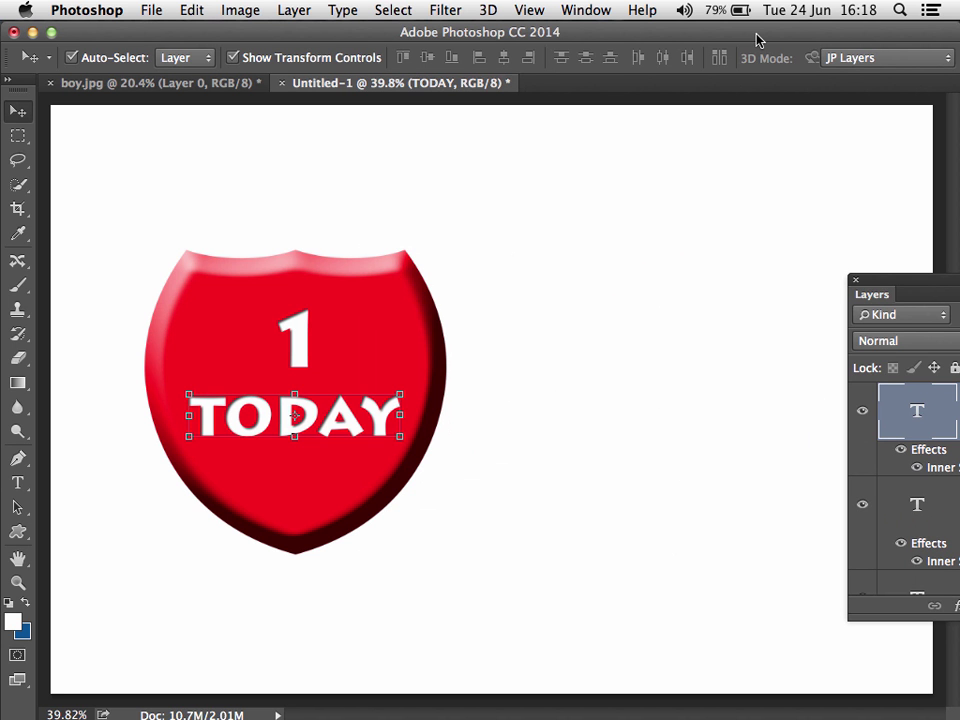
# Unlock the shield's white Background layer and delete it, leaving transparency.
pyautogui.moveTo(880, 281); pyautogui.dragTo(569, 175)
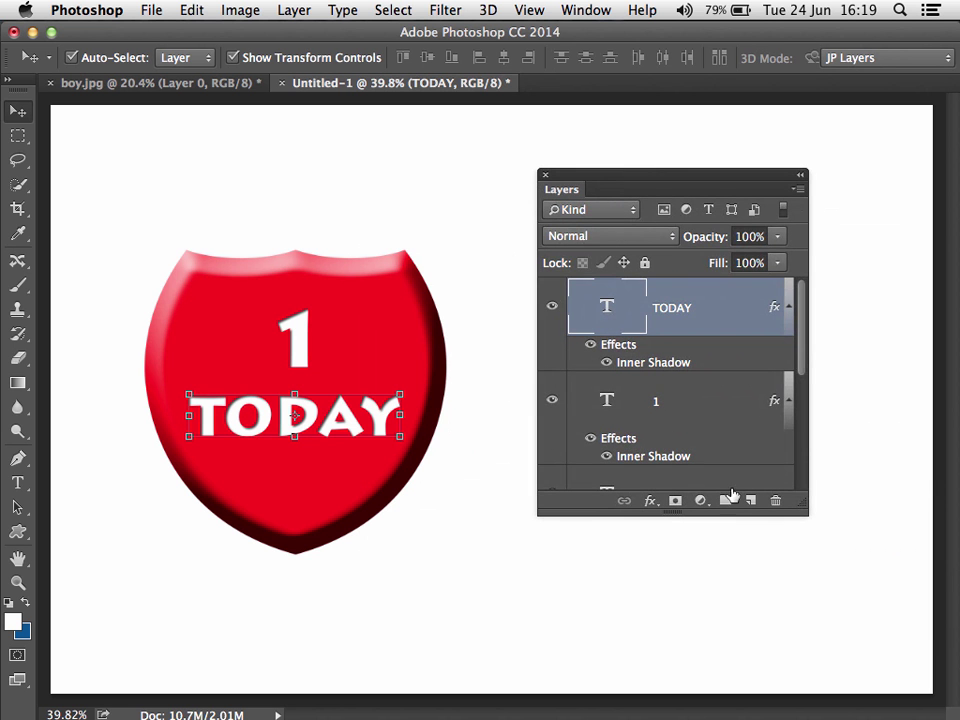
pyautogui.moveTo(797, 373); pyautogui.dragTo(793, 497)
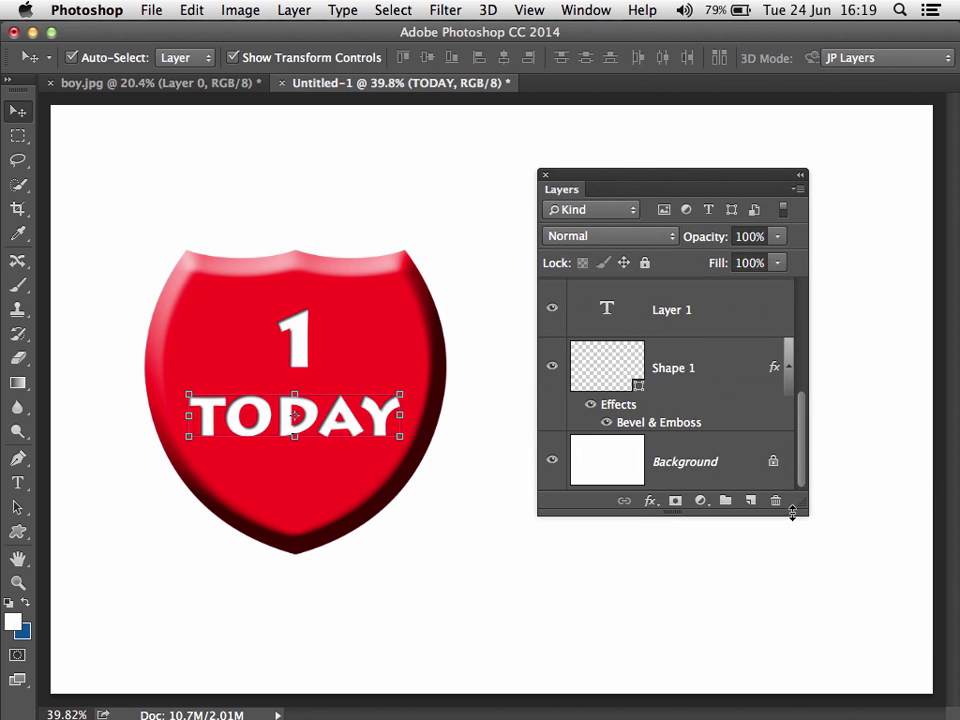
pyautogui.click(773, 463)
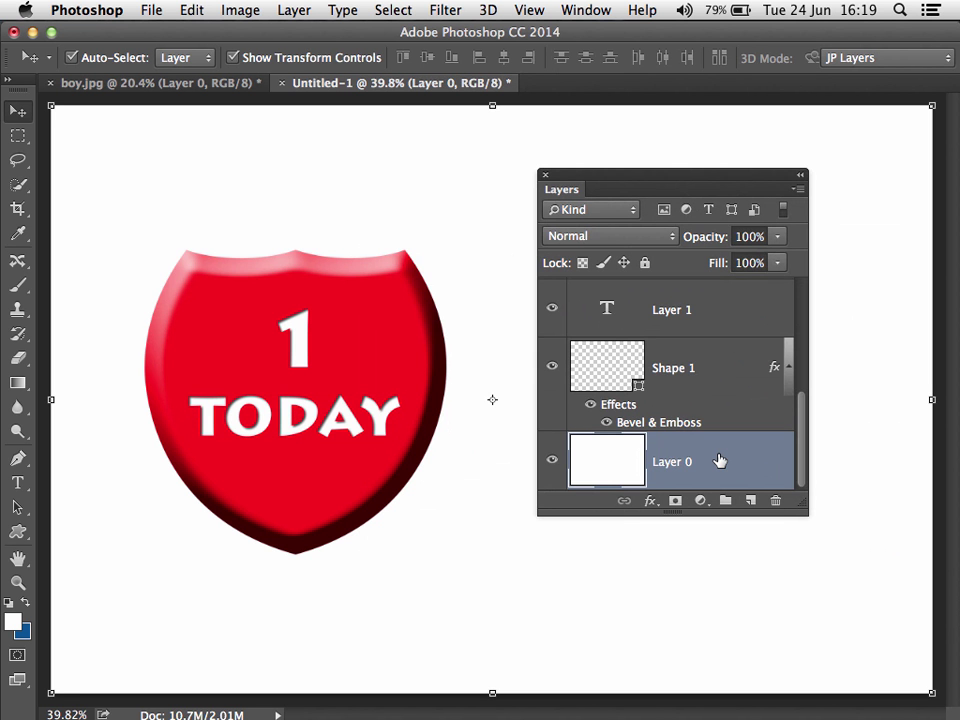
pyautogui.press('Delete')
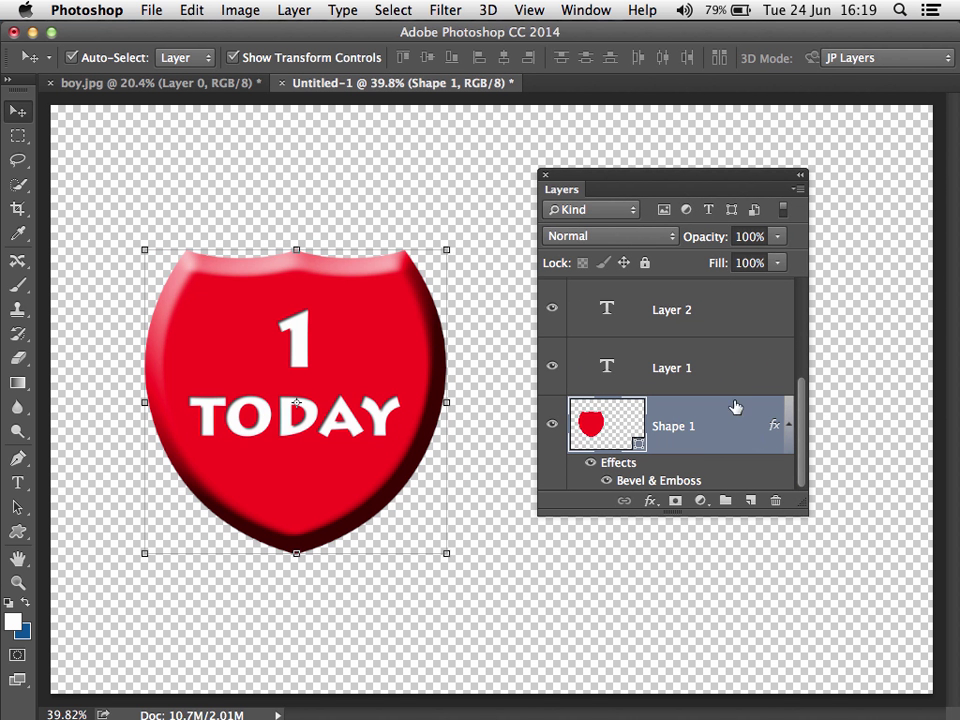
# Save the badge as badge.psd and close the document.
pyautogui.press('super+s')
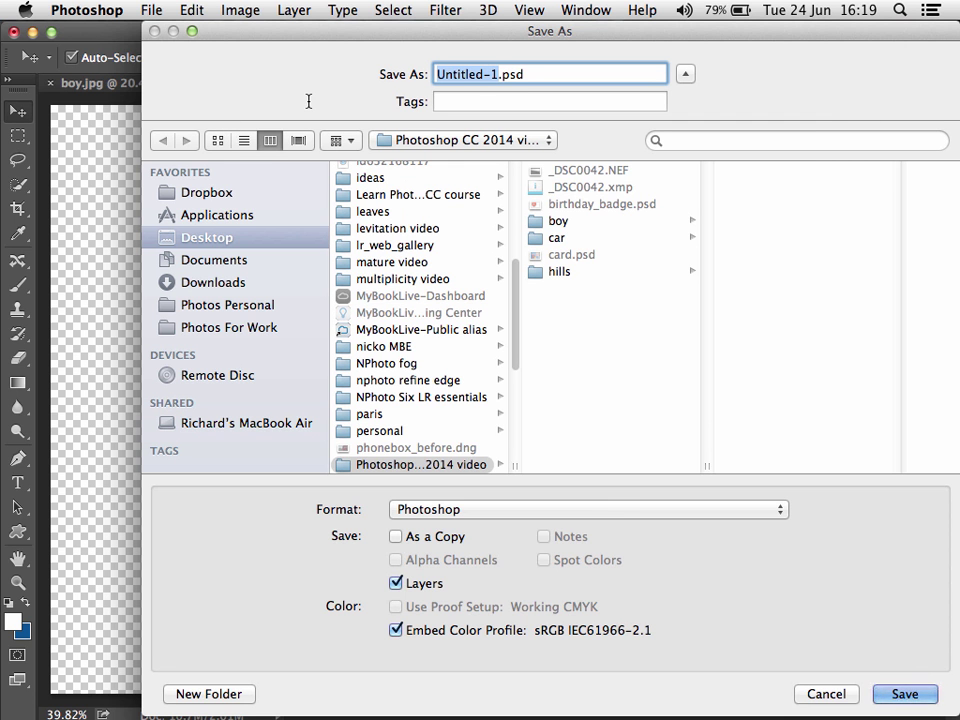
pyautogui.write('bad')
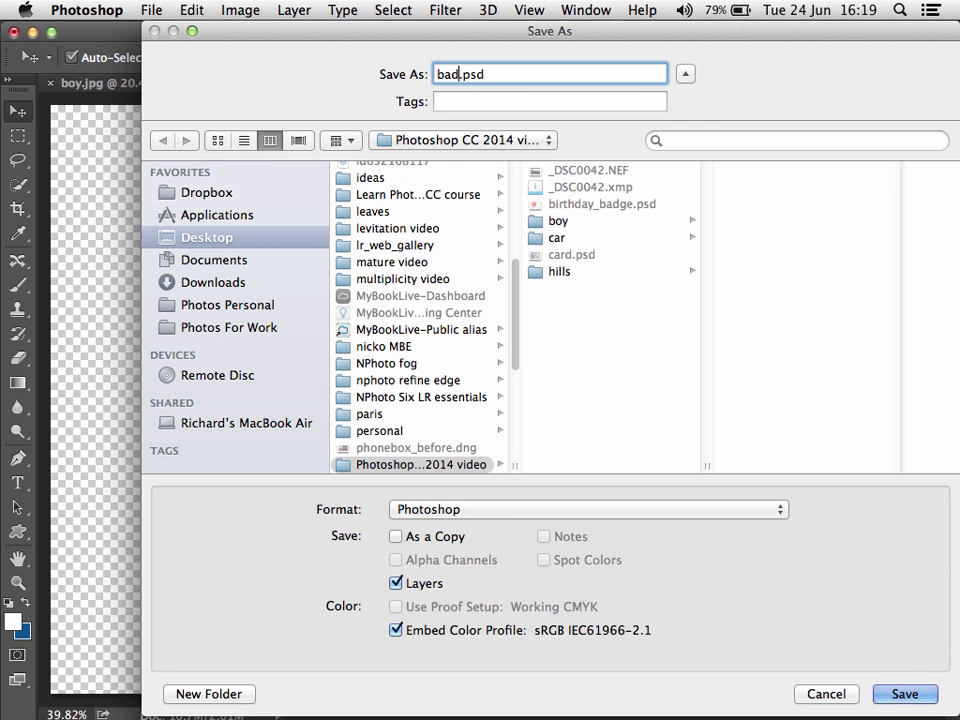
pyautogui.write('ge')
pyautogui.press('Return')
pyautogui.press('Return')
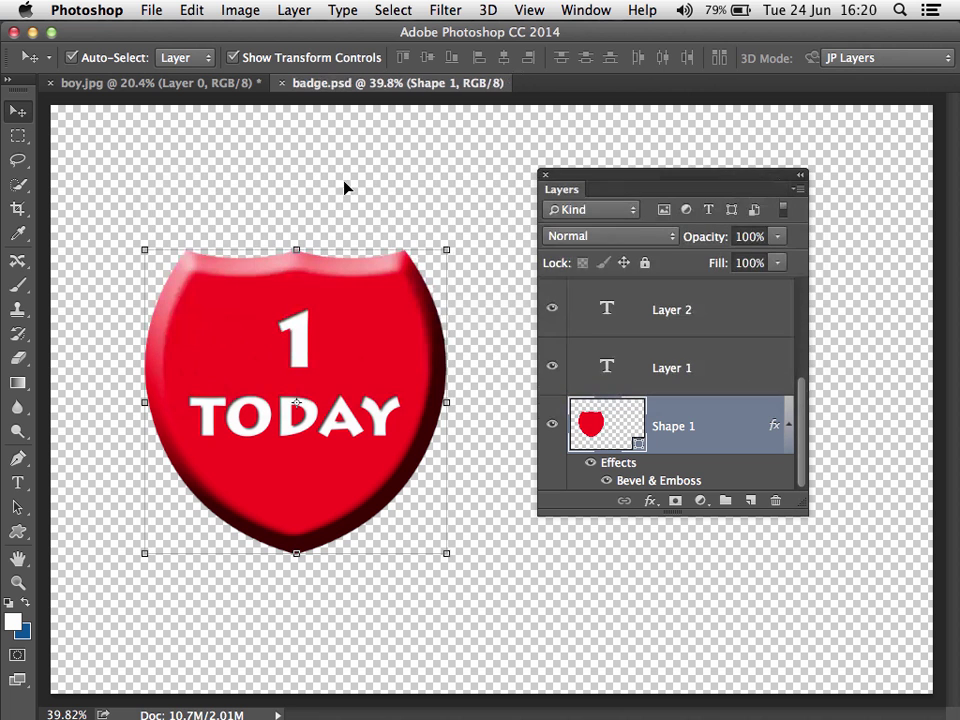
pyautogui.click(283, 83)
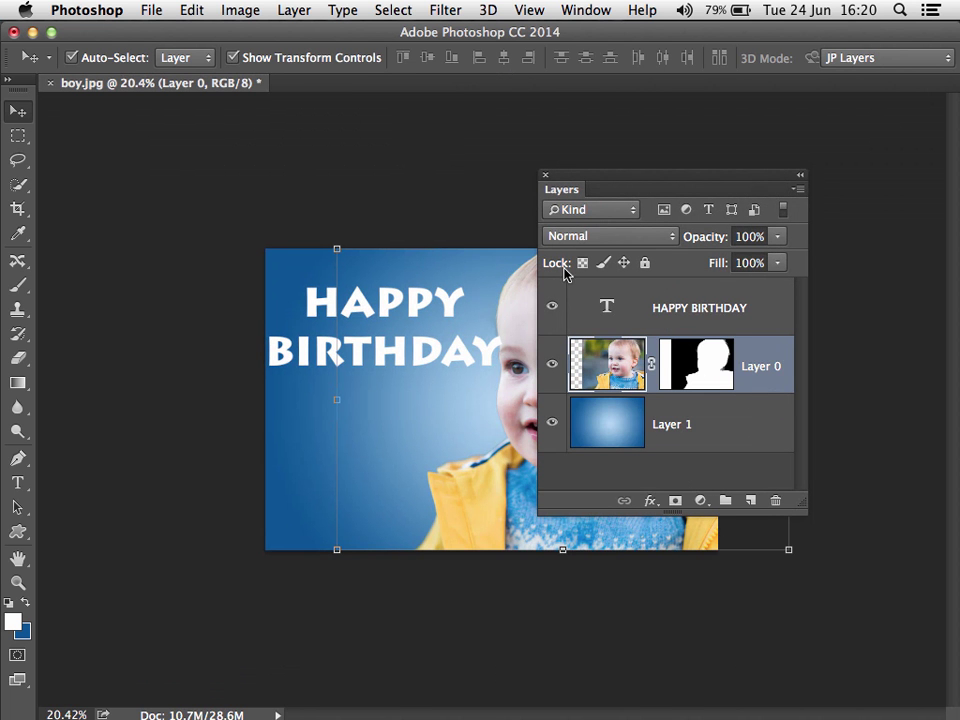
# Place badge.psd as a linked layer and commit it just below the HAPPY BIRTHDAY text.
pyautogui.moveTo(553, 193); pyautogui.dragTo(663, 273)
pyautogui.hotkey('ctrl', '+')
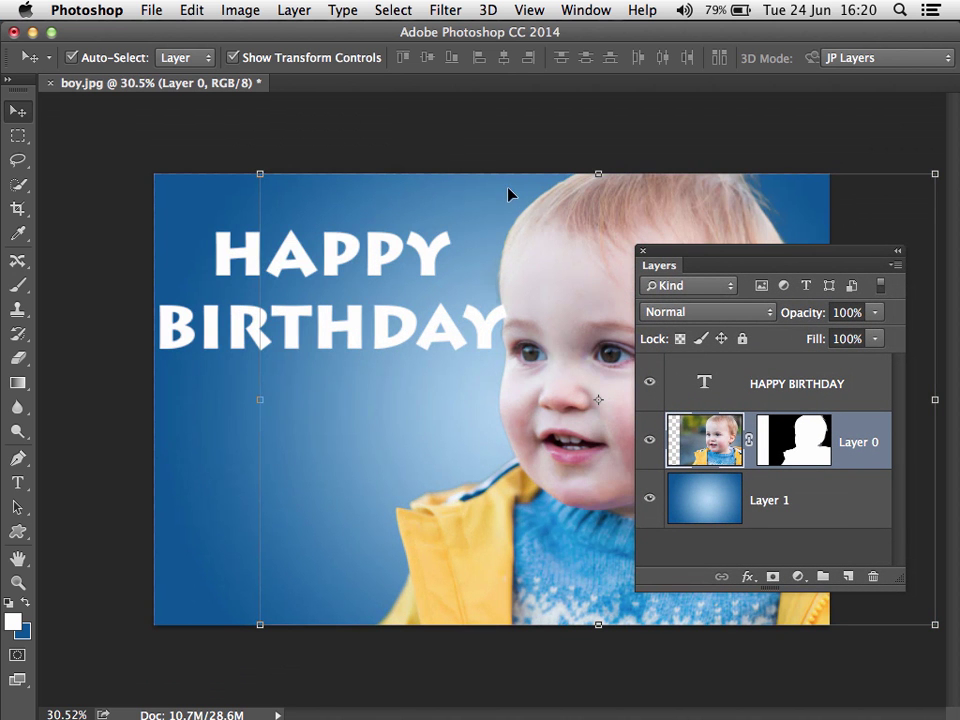
pyautogui.click(152, 11)
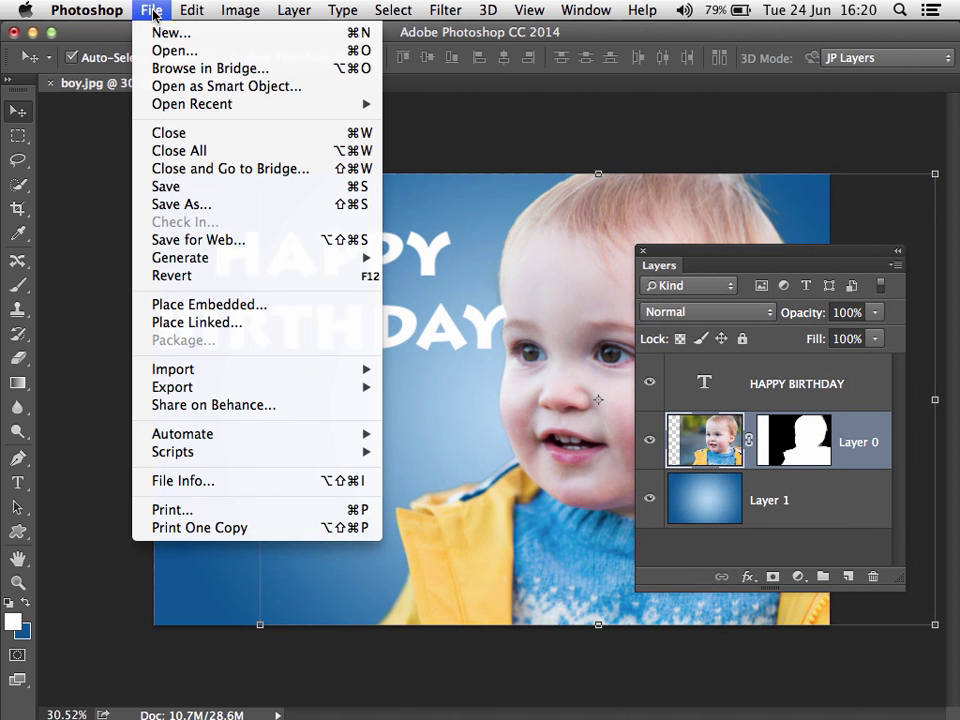
pyautogui.click(222, 327)
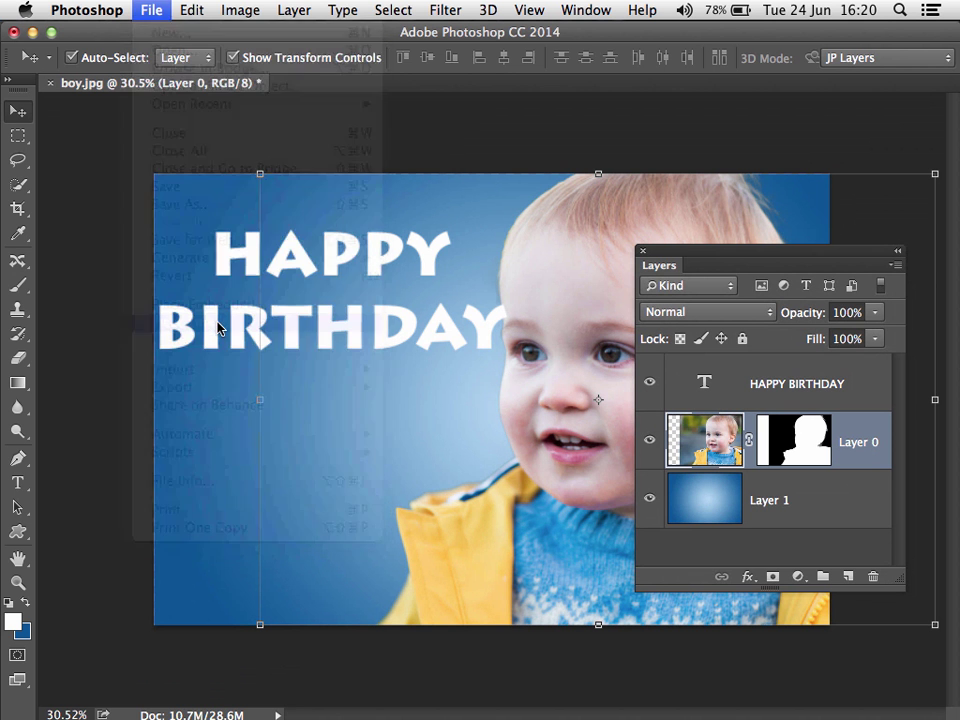
pyautogui.doubleClick(720, 125)
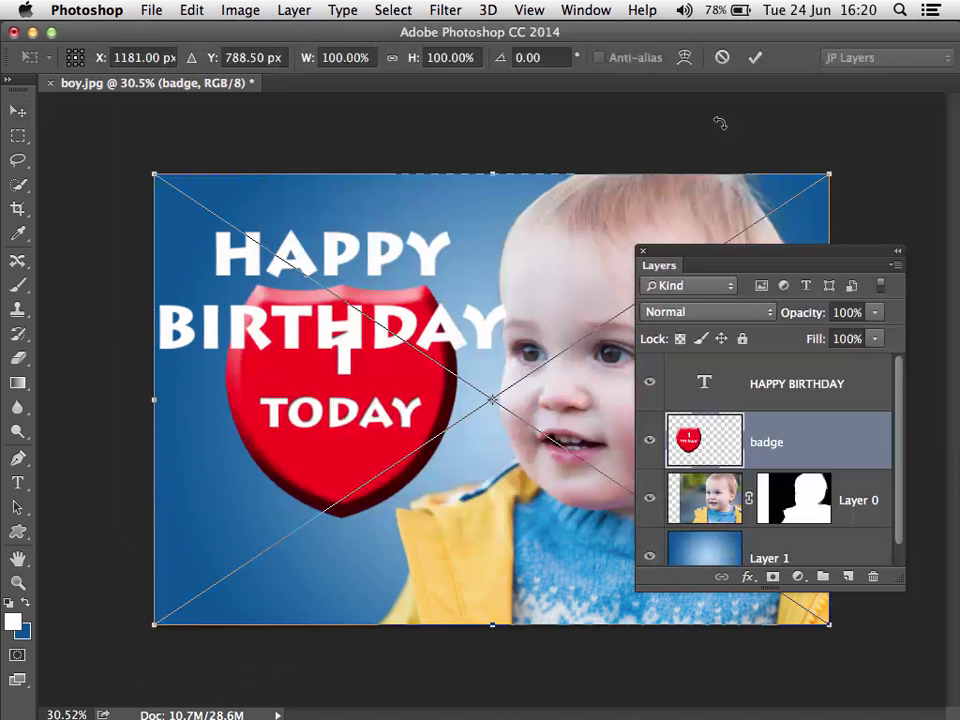
pyautogui.moveTo(360, 382); pyautogui.dragTo(317, 465)
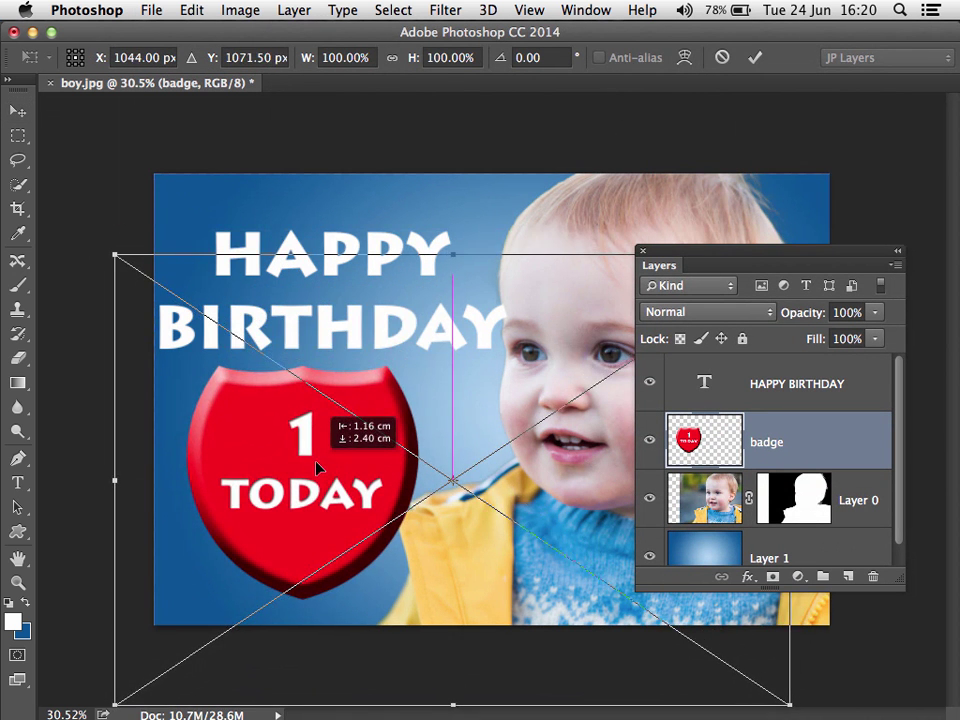
pyautogui.press('Return')
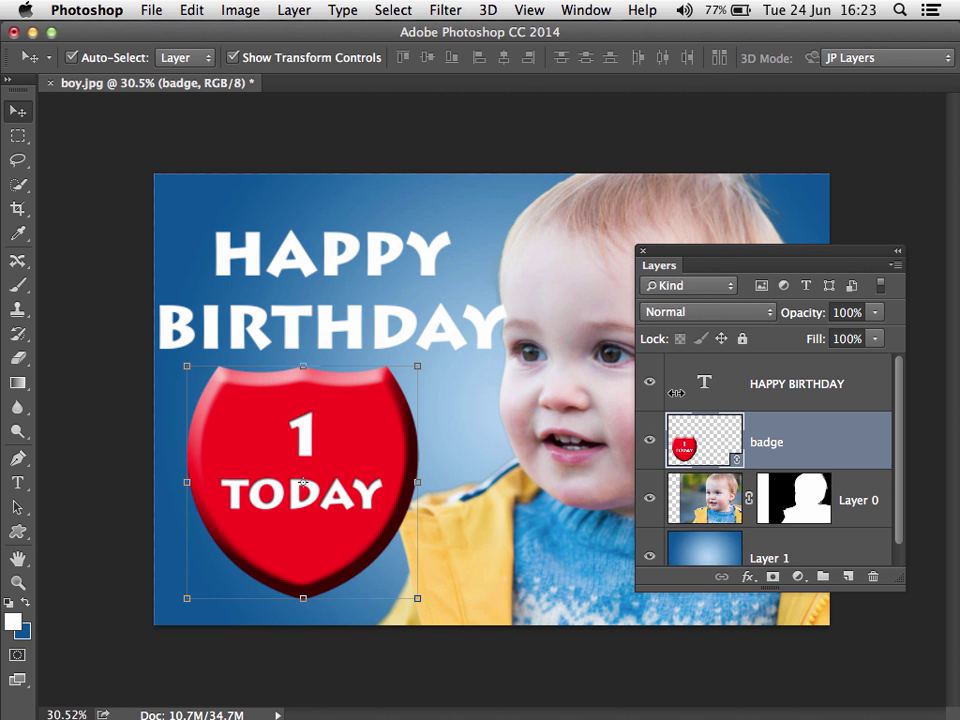
# Briefly switch to Adobe Bridge, then return to Photoshop.
pyautogui.moveTo(300, 700)
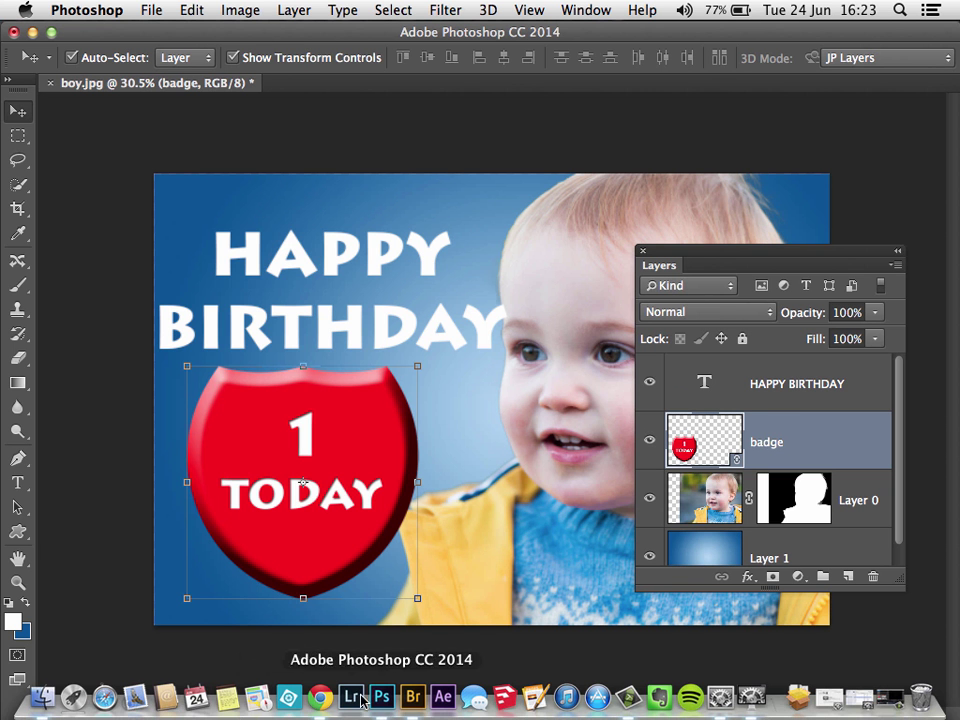
pyautogui.click(410, 697)
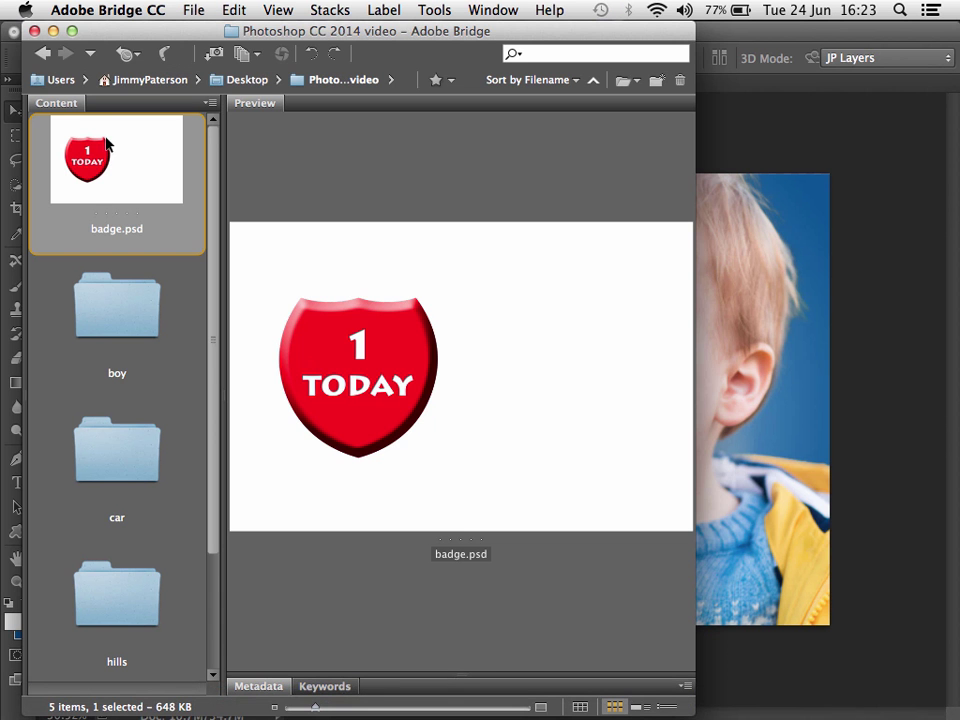
pyautogui.press('super+Tab')
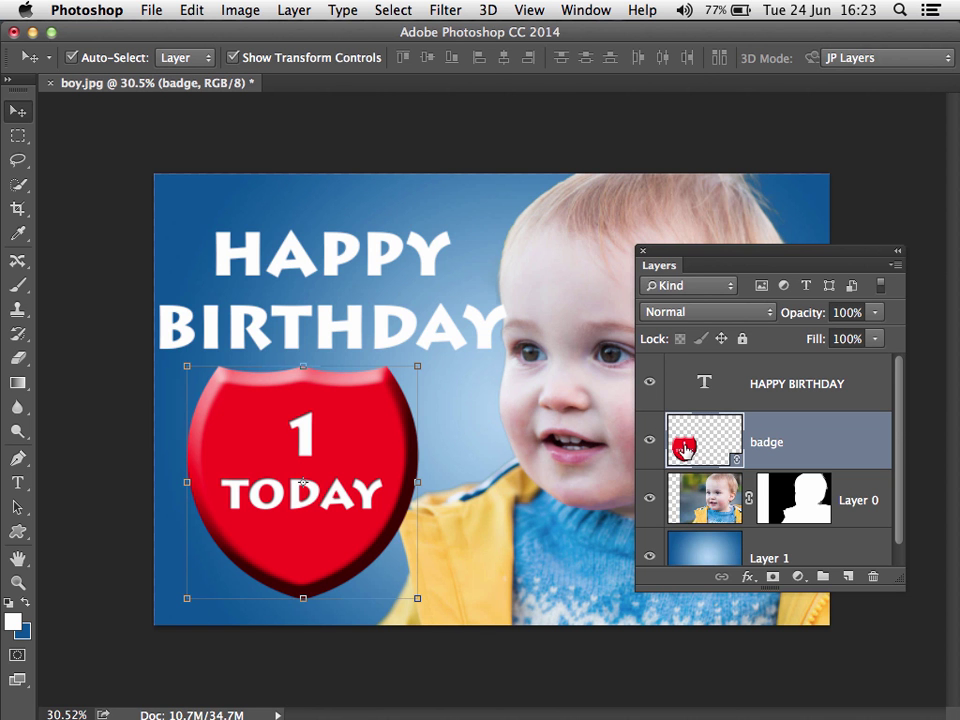
# Open the linked badge smart object and start editing its number 1 text layer.
pyautogui.doubleClick(684, 450)
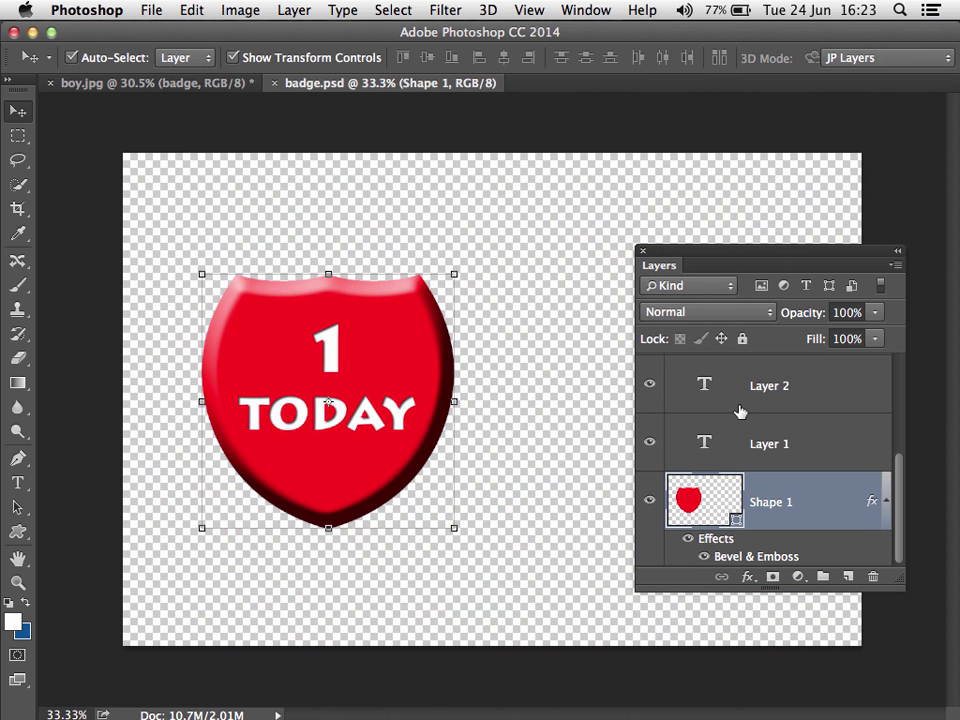
pyautogui.scroll(1, 702, 392)
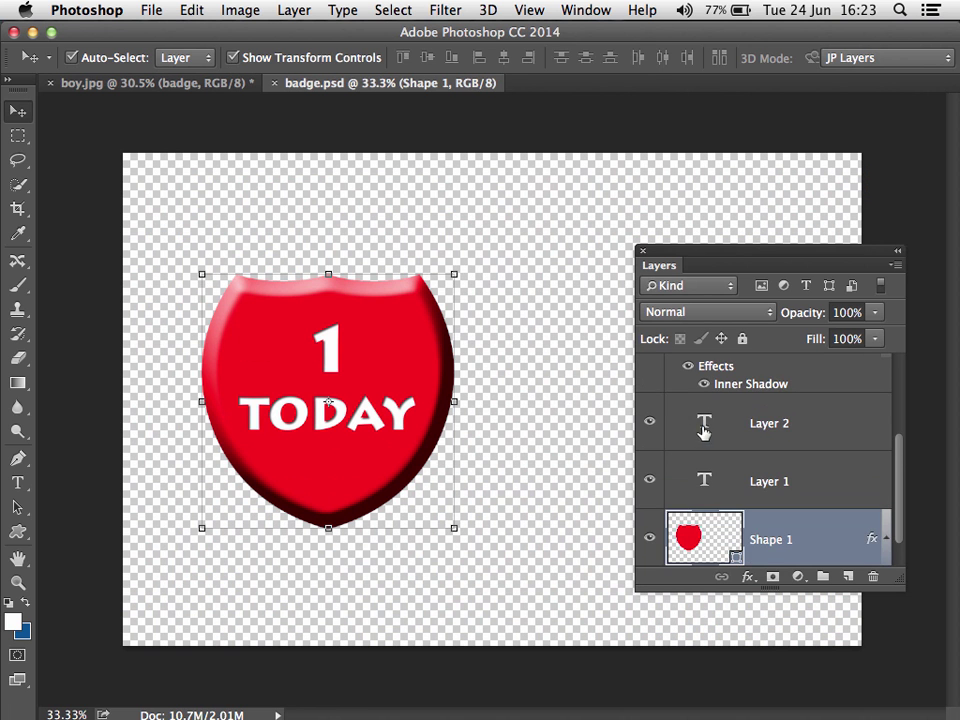
pyautogui.click(703, 429)
pyautogui.scroll(3, 703, 426)
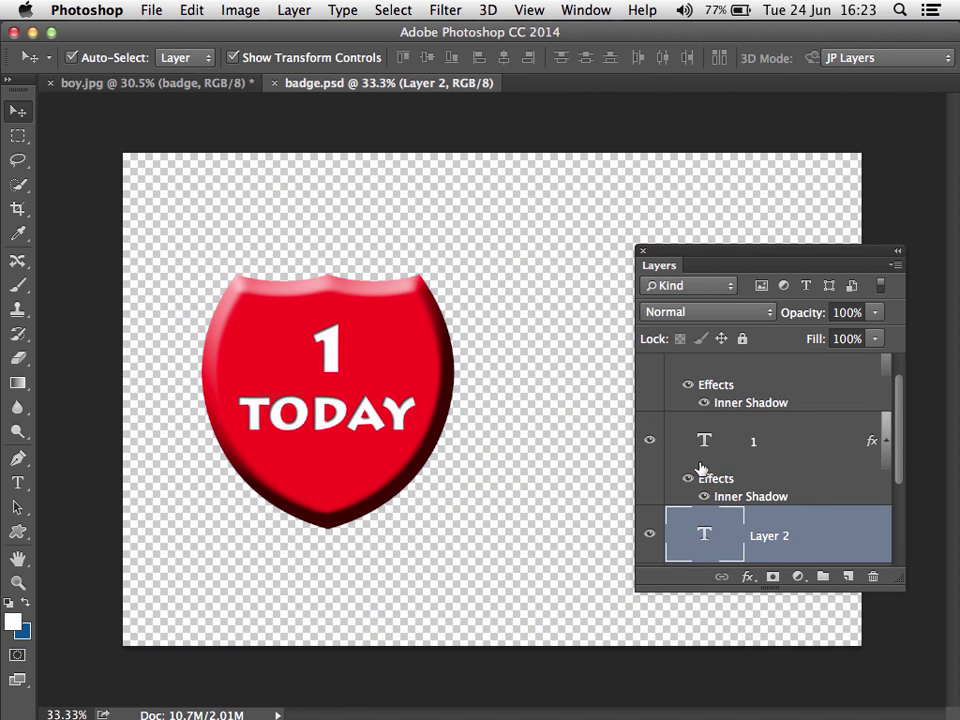
pyautogui.doubleClick(683, 436)
# Change the badge number to 2, save and close badge.psd, then bring Bridge forward.
pyautogui.write('2')
pyautogui.press('super+Return')
pyautogui.press('v')
pyautogui.hotkey('alt', ']')
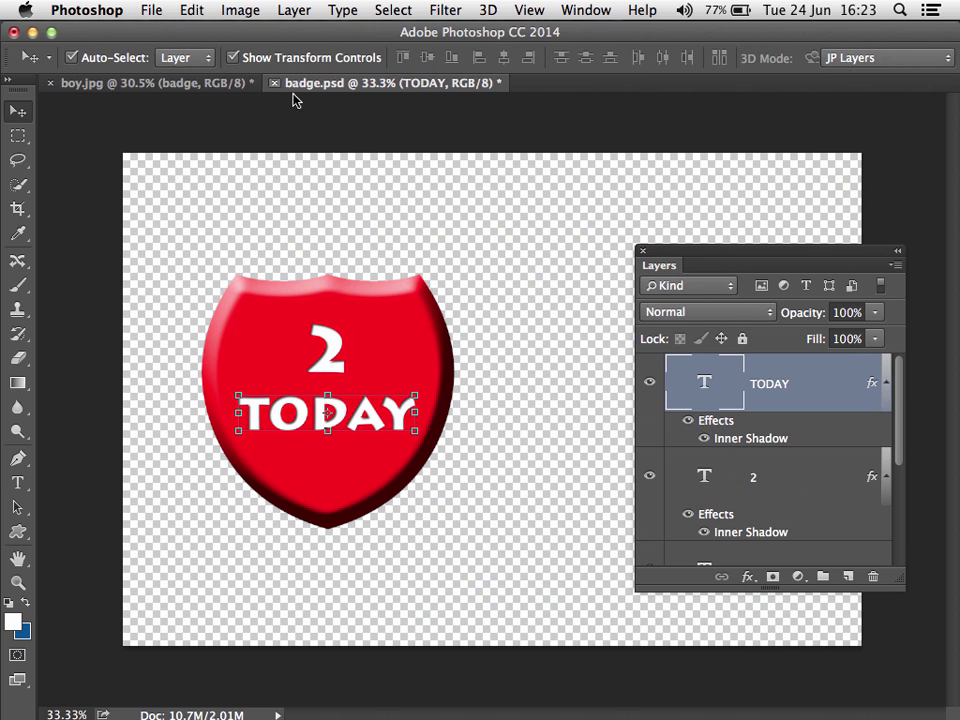
pyautogui.click(274, 83)
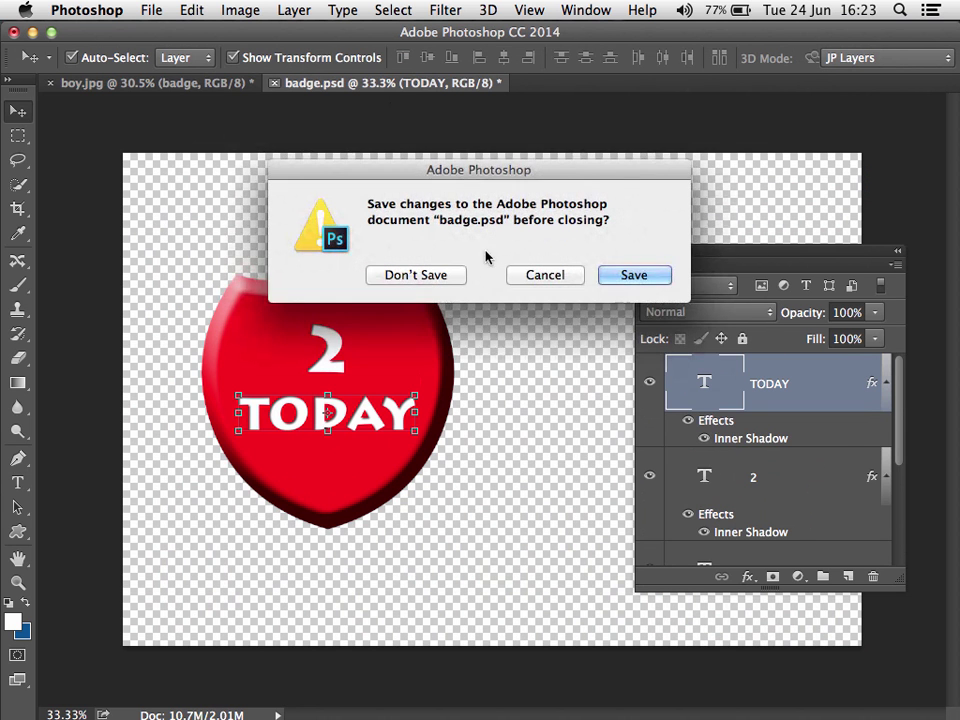
pyautogui.click(608, 273)
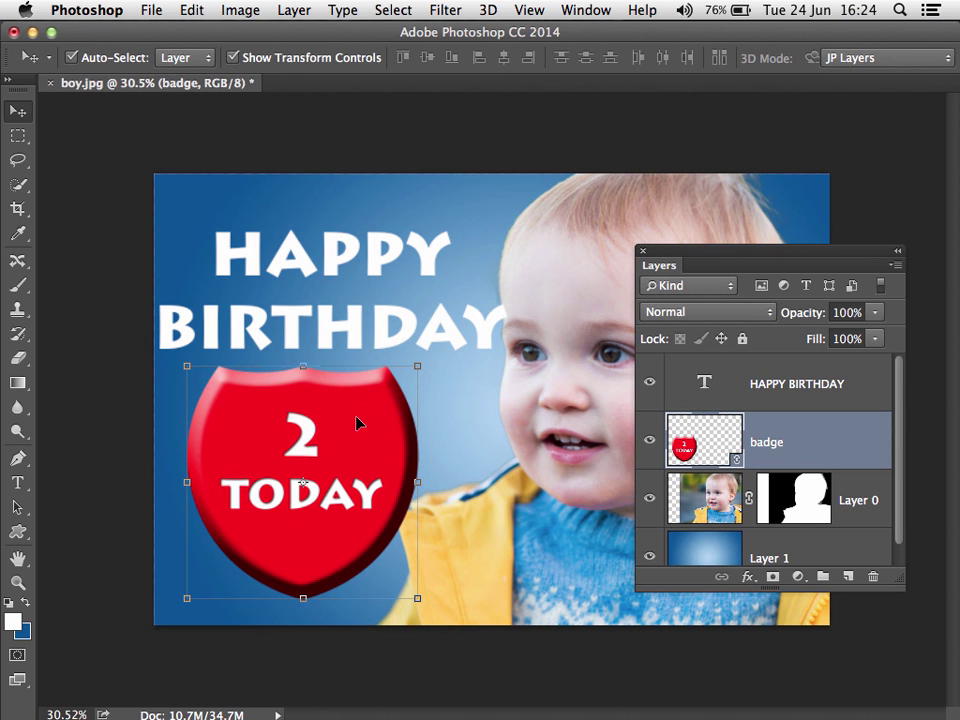
pyautogui.hotkey('ctrl', 'Up')
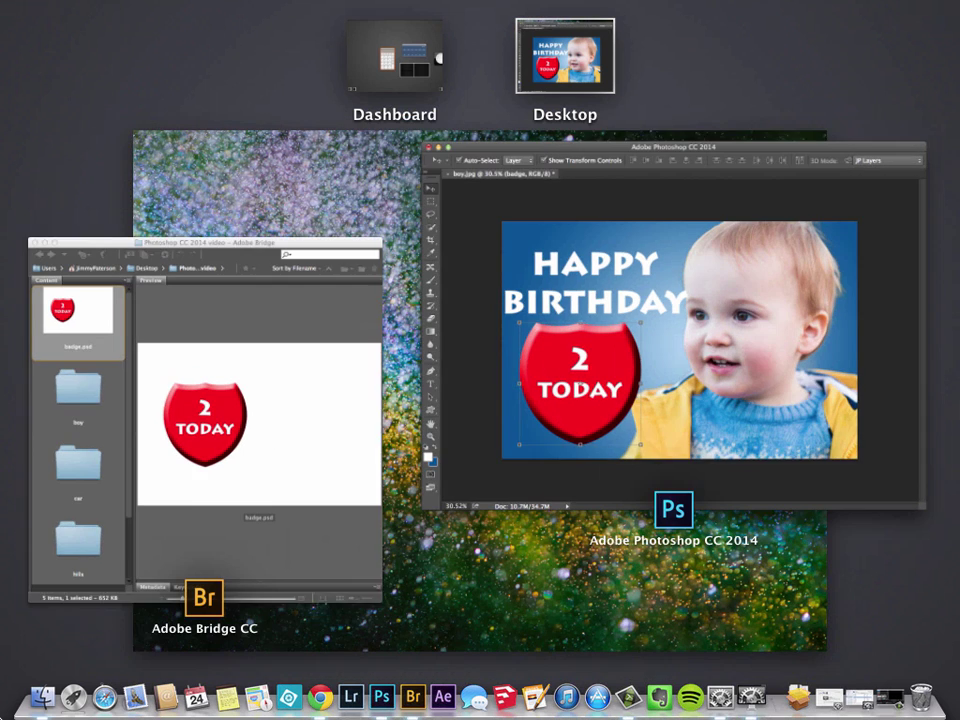
pyautogui.click(189, 499)
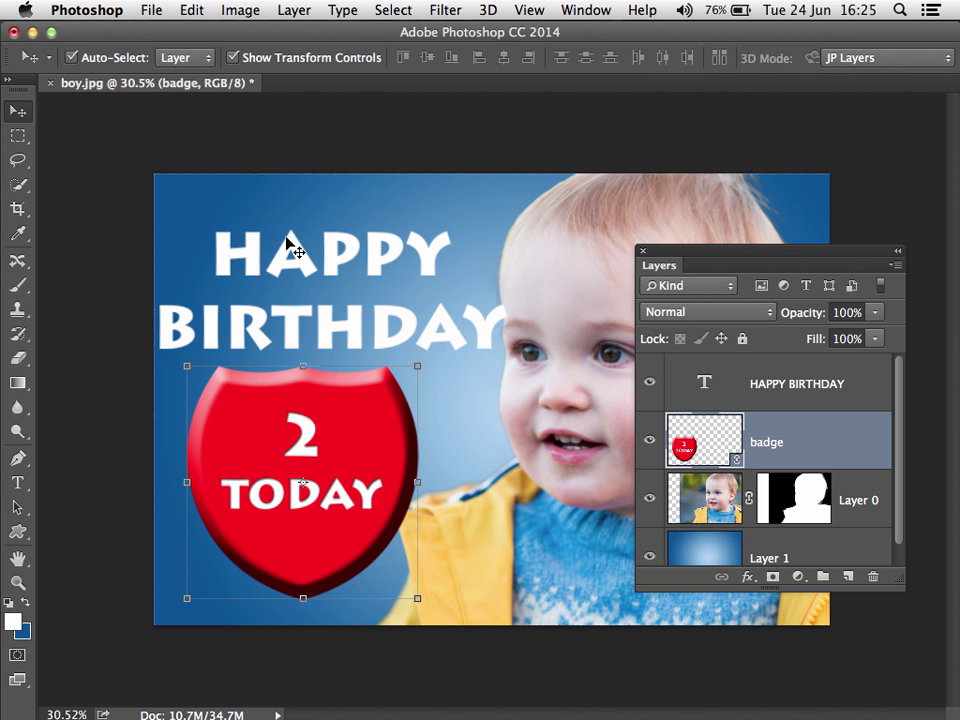
# Save the birthday card as boy2.psd in Photoshop format, then return to Bridge.
pyautogui.press('super+shift+s')
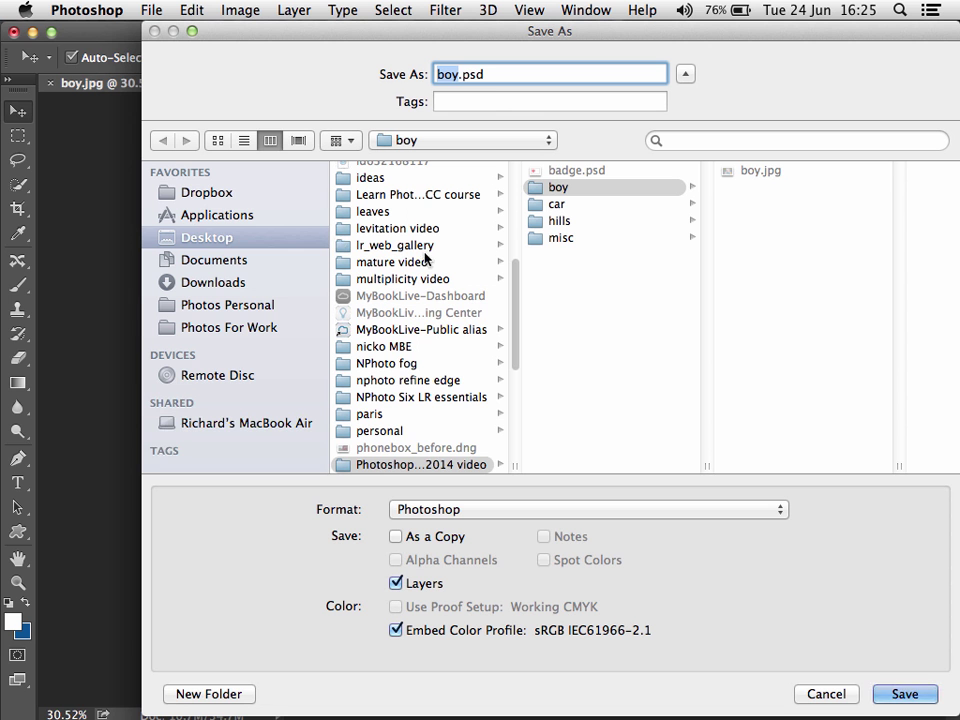
pyautogui.click(455, 77)
pyautogui.write('2')
pyautogui.press('Return')
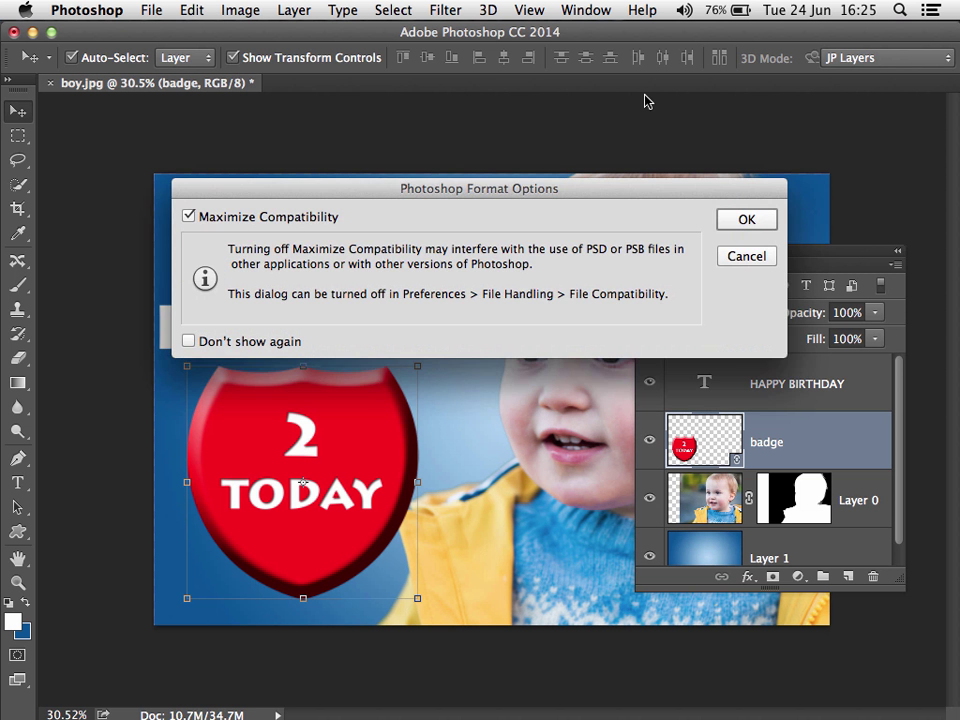
pyautogui.press('Return')
pyautogui.hotkey('ctrl', 'Up')
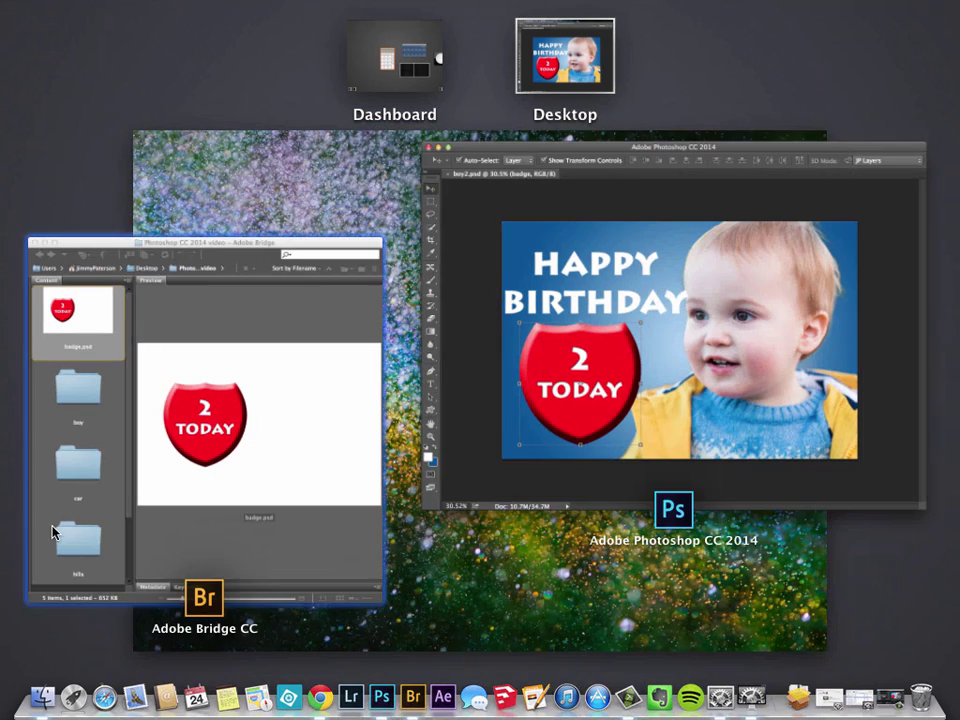
pyautogui.click(94, 317)
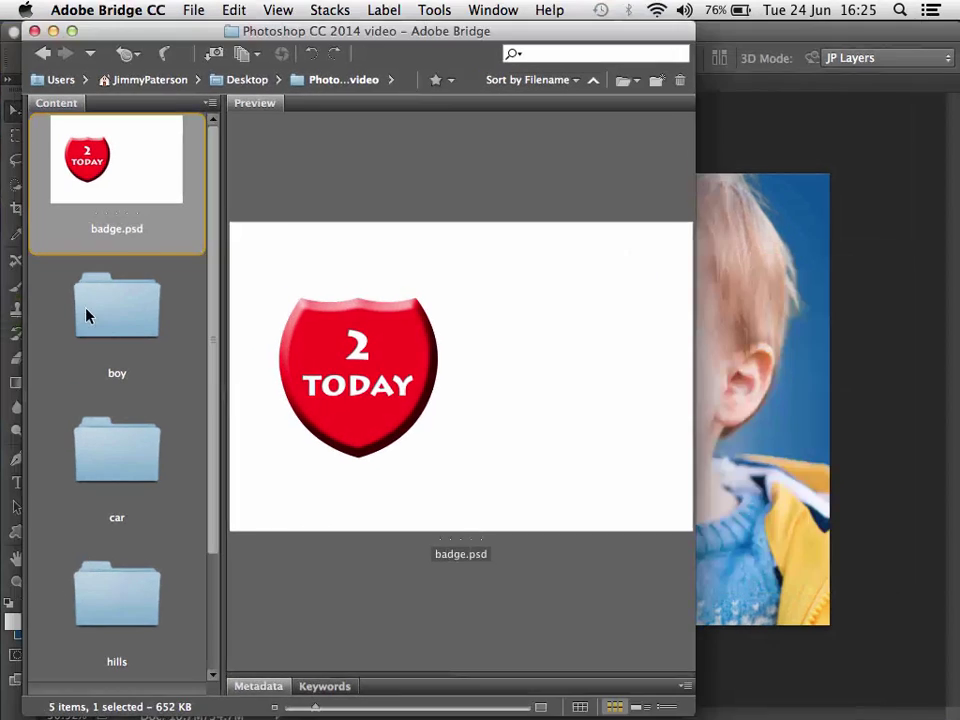
# Open badge.psd from Bridge and replace the 2 with 3, committing the edit.
pyautogui.doubleClick(112, 152)
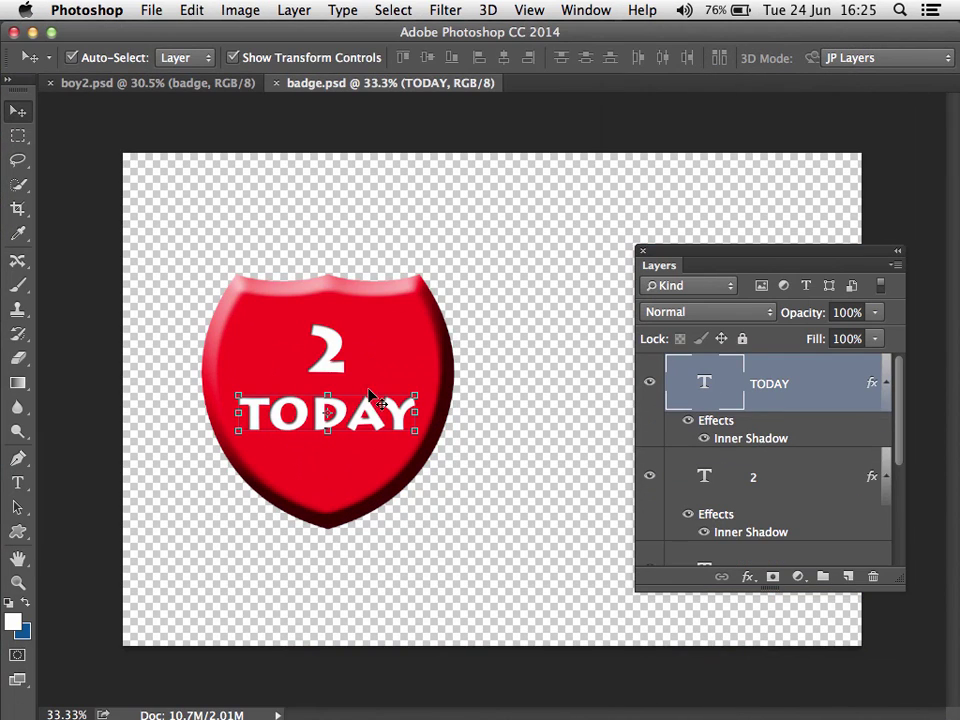
pyautogui.doubleClick(704, 478)
pyautogui.write('3')
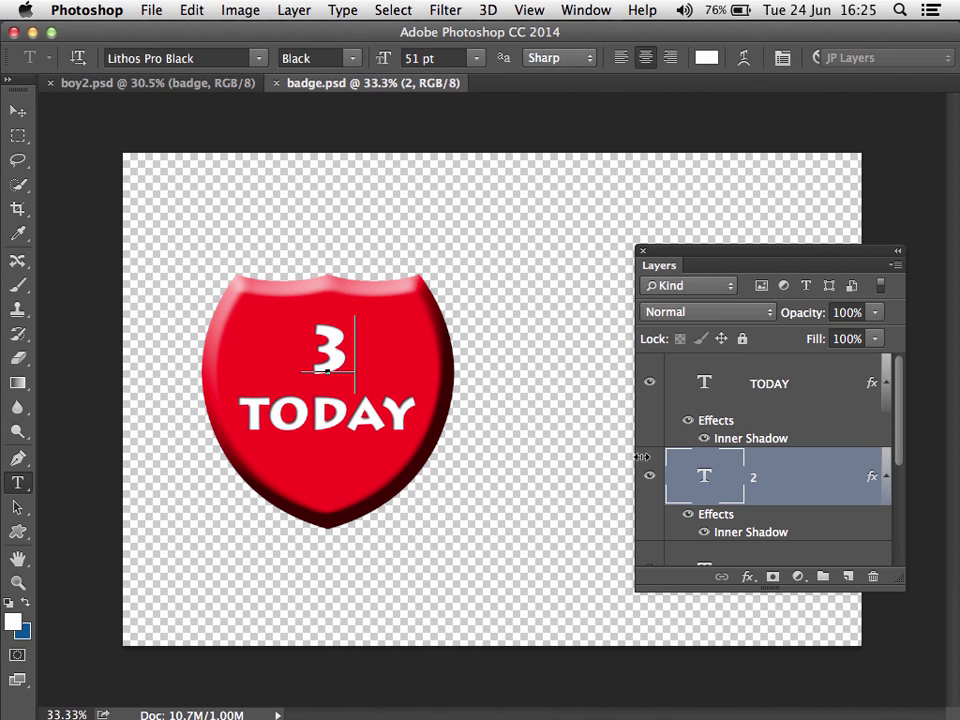
pyautogui.click(18, 110)
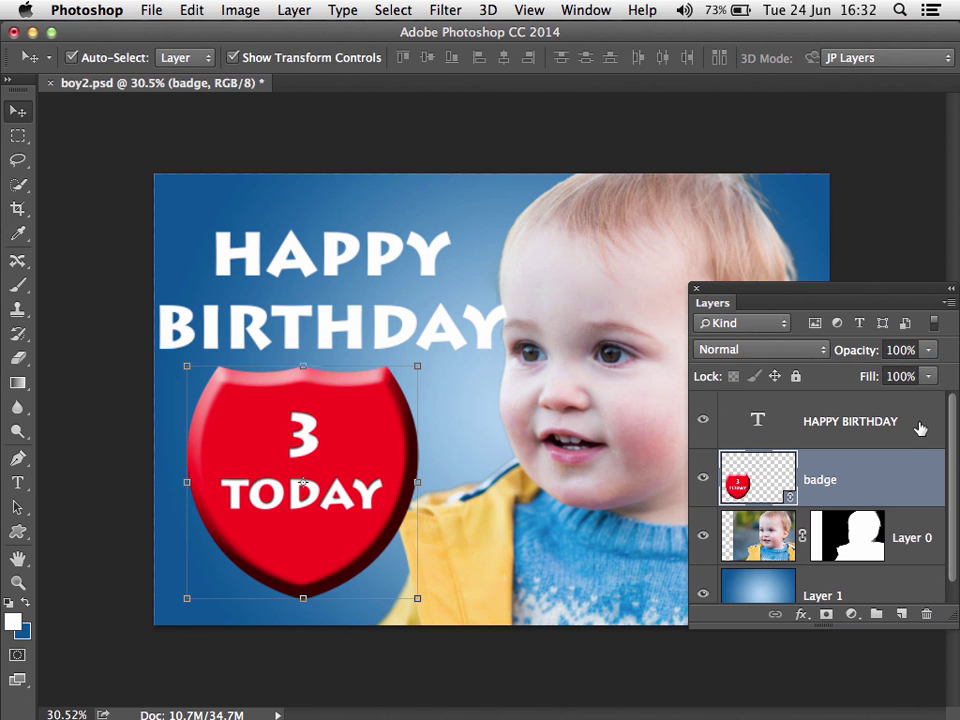
# Add a new layer above HAPPY BIRTHDAY and set Fill to the Picture Frame scripted pattern.
pyautogui.click(917, 425)
pyautogui.press('super+shift+alt+n')
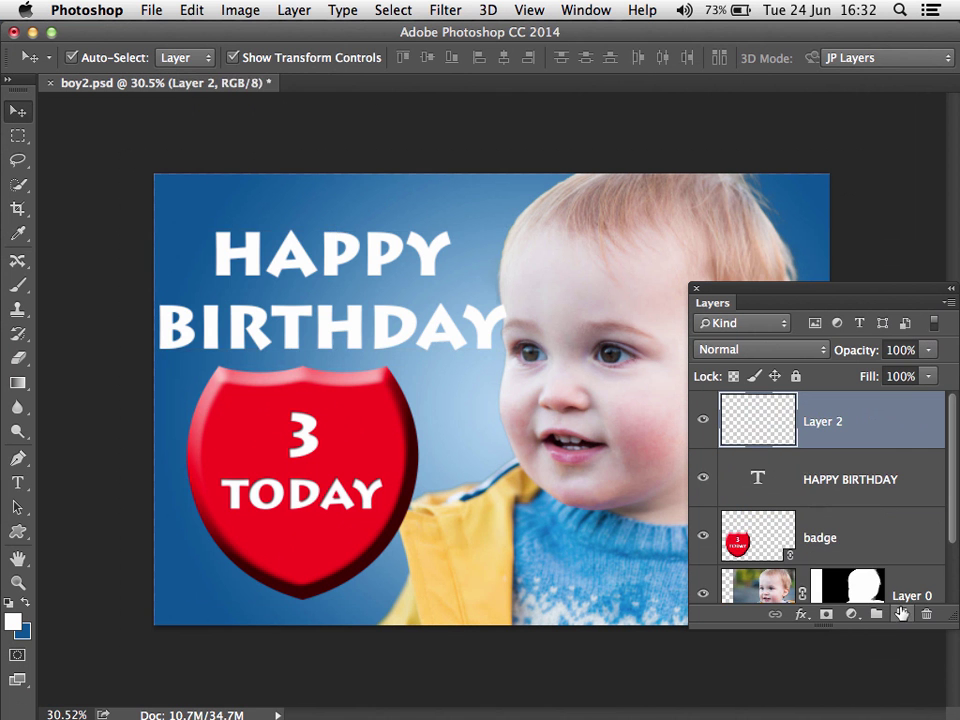
pyautogui.click(191, 11)
pyautogui.click(206, 292)
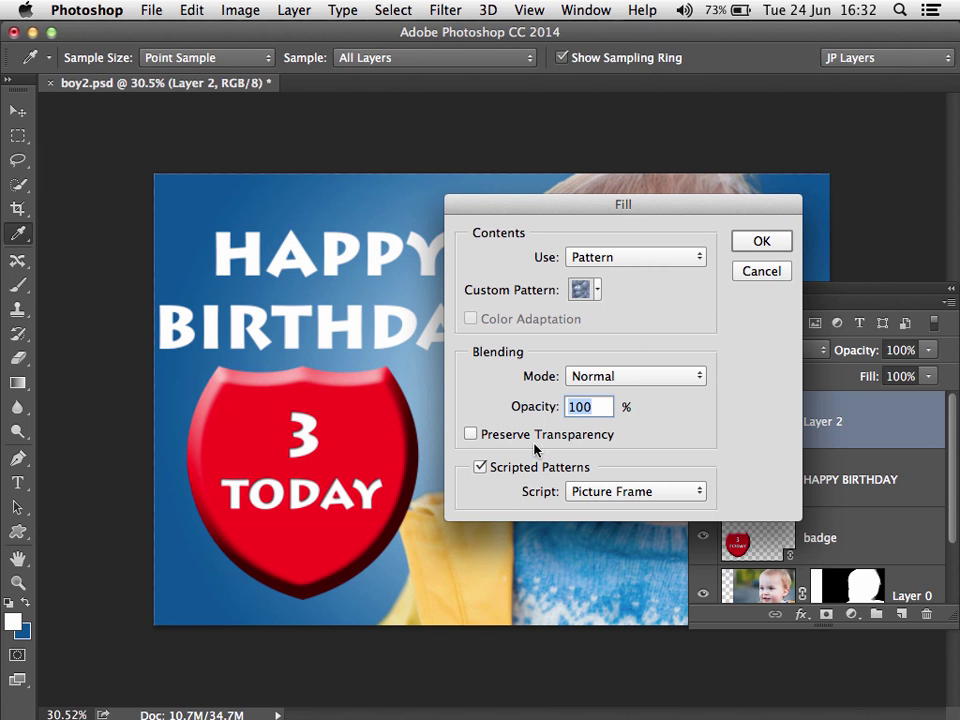
pyautogui.click(657, 498)
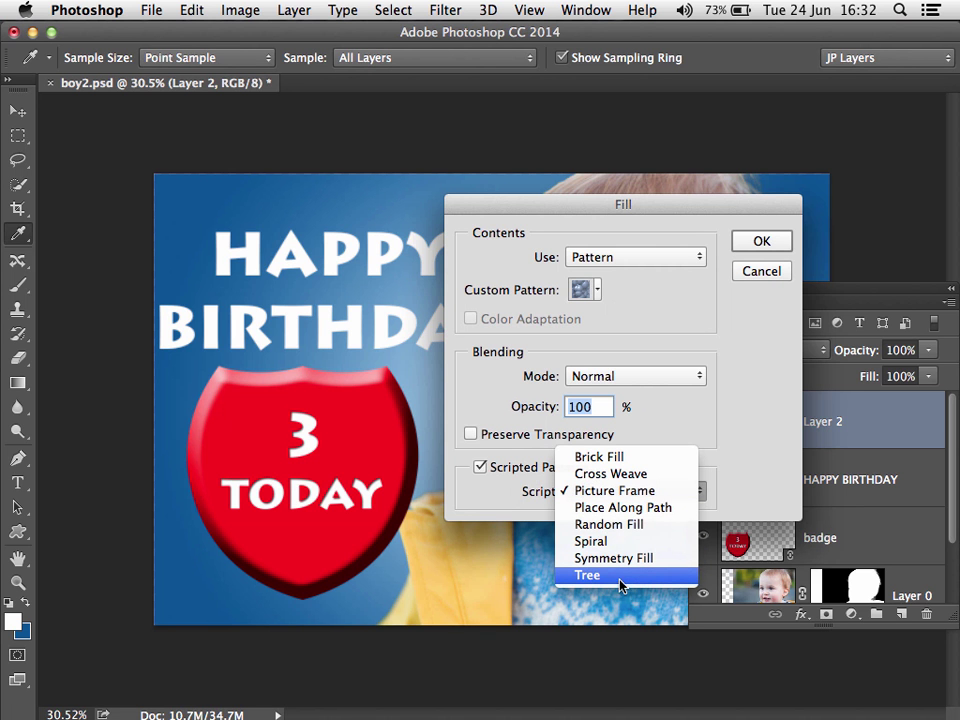
pyautogui.click(628, 492)
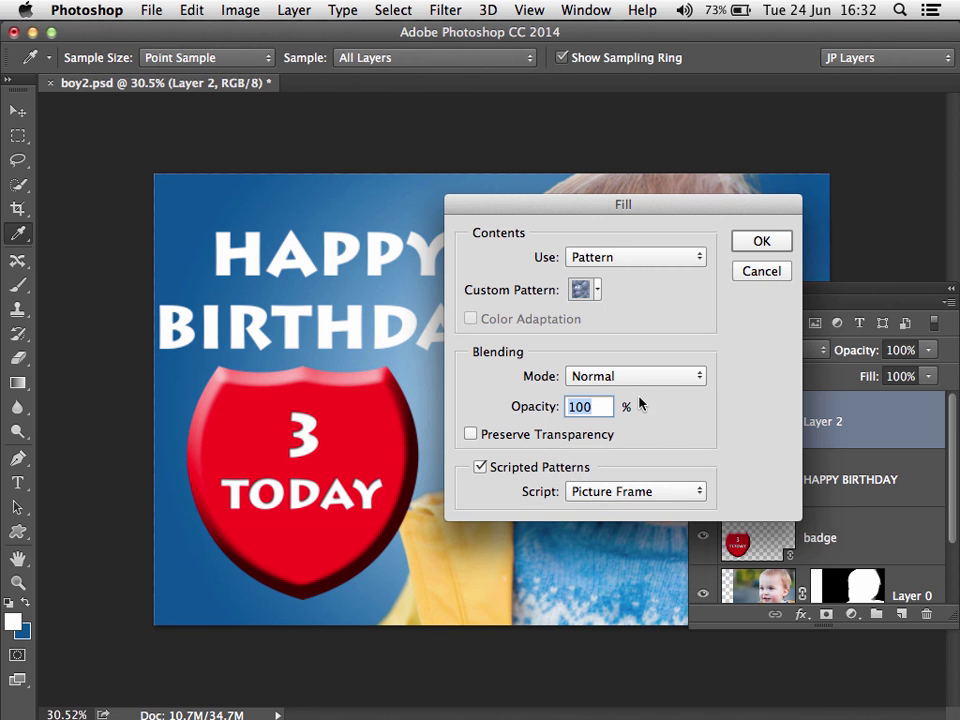
# Choose the 38: Crisscross Double Line Box frame style and draw the frame.
pyautogui.click(785, 244)
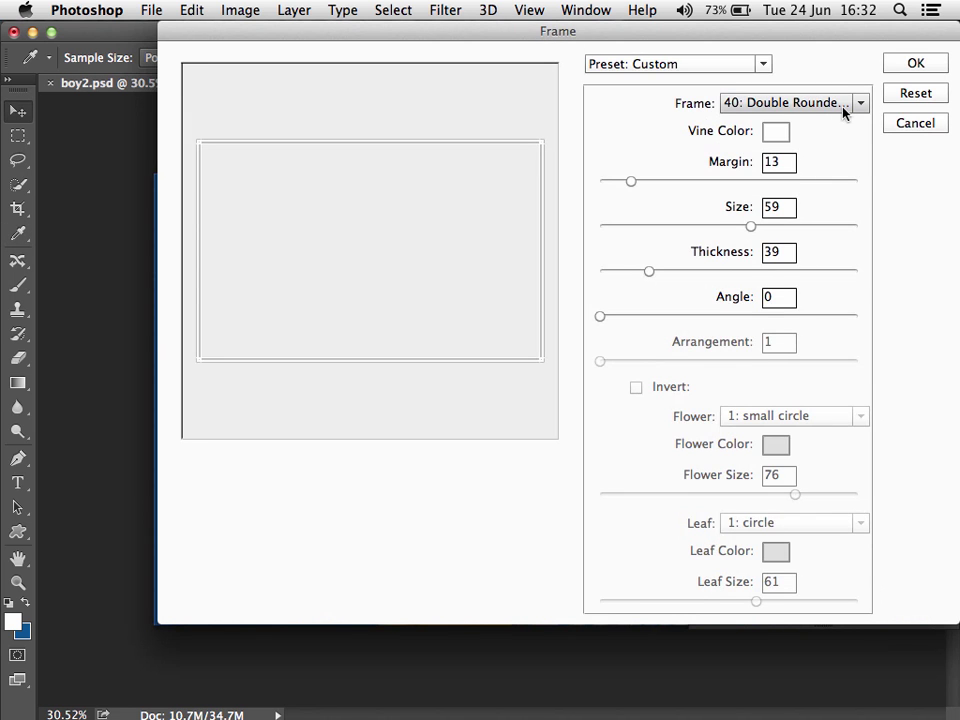
pyautogui.click(843, 106)
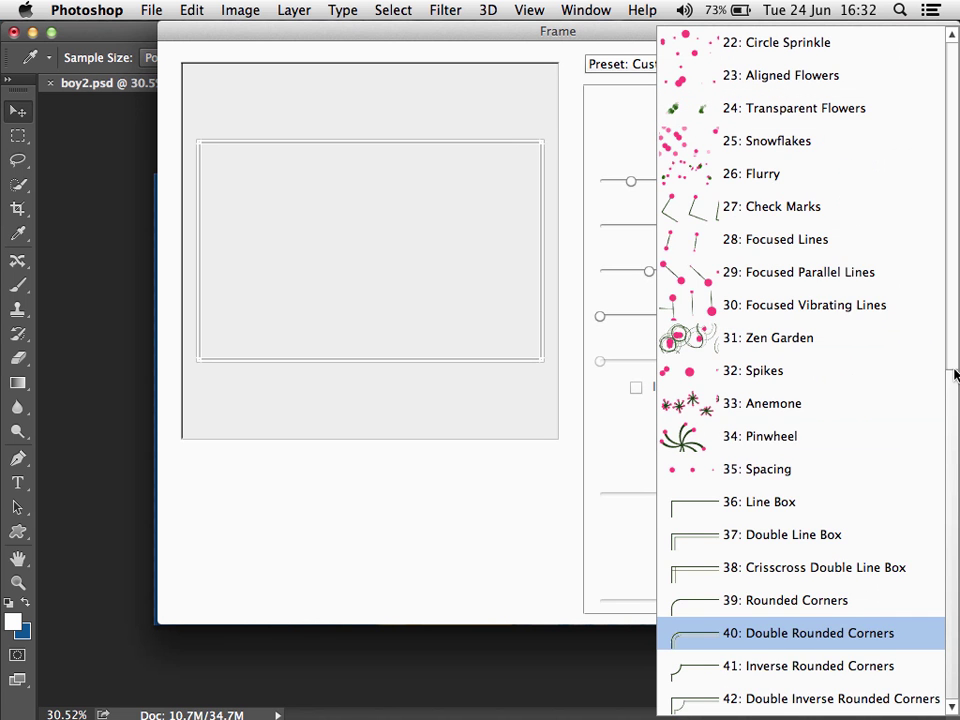
pyautogui.scroll(1, 954, 385)
pyautogui.scroll(-1, 954, 385)
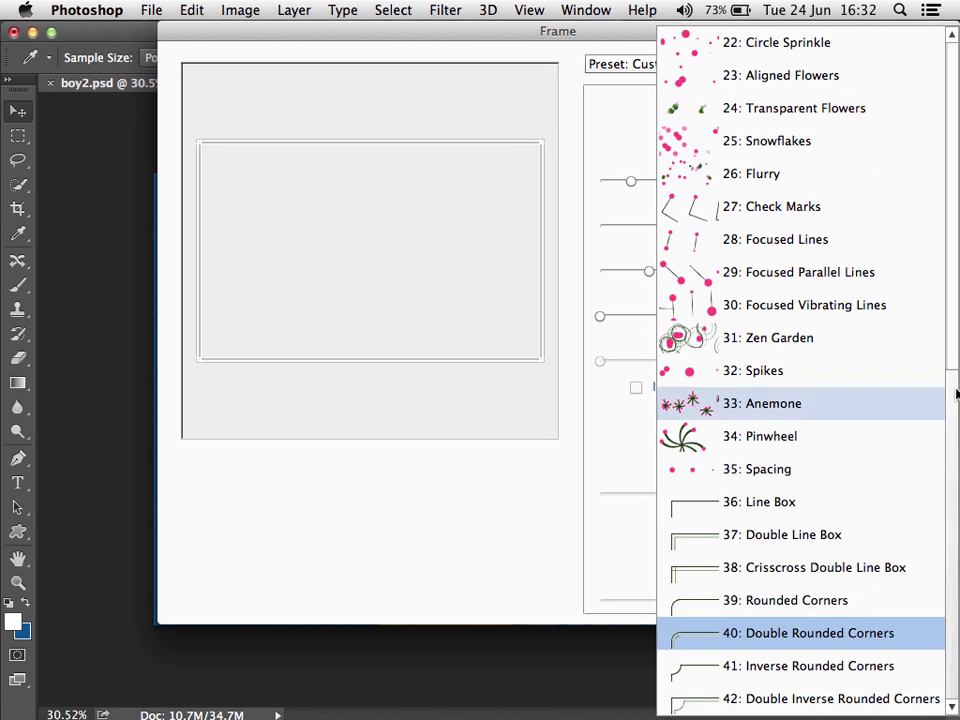
pyautogui.click(768, 582)
pyautogui.click(856, 63)
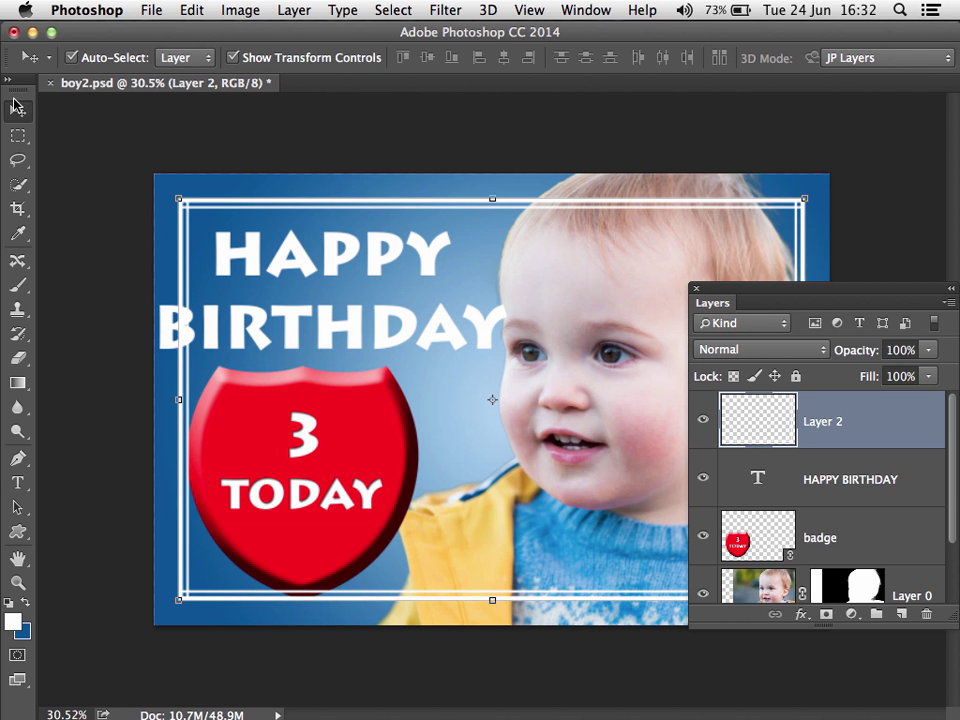
# Move the HAPPY BIRTHDAY text and badge inside the frame, scale the text down, then switch to Bridge.
pyautogui.moveTo(253, 268); pyautogui.dragTo(290, 260)
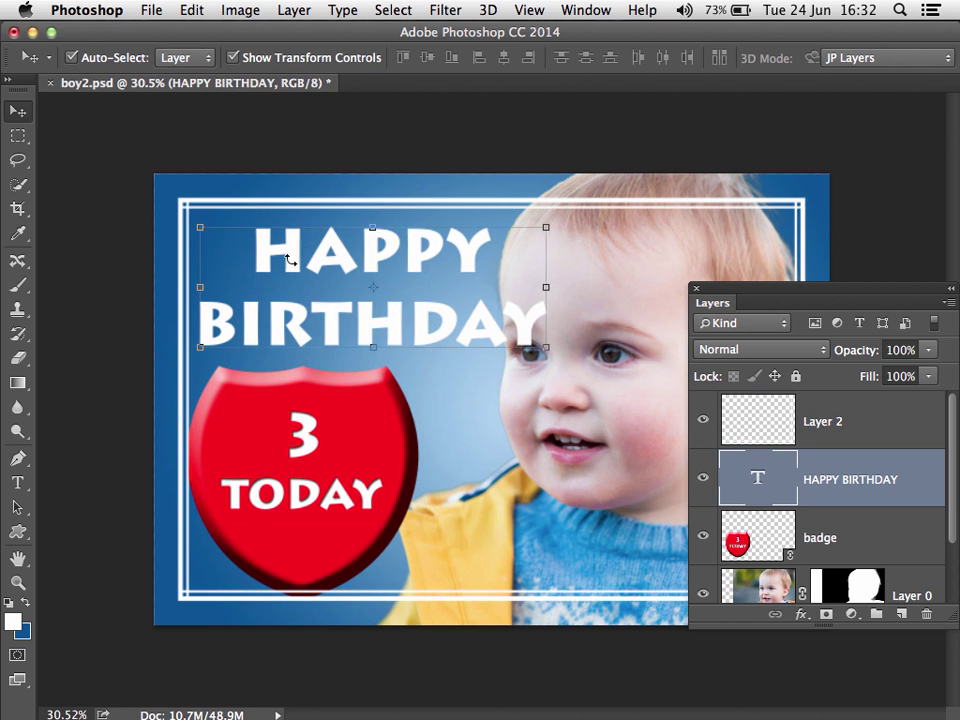
pyautogui.moveTo(321, 456); pyautogui.dragTo(346, 448)
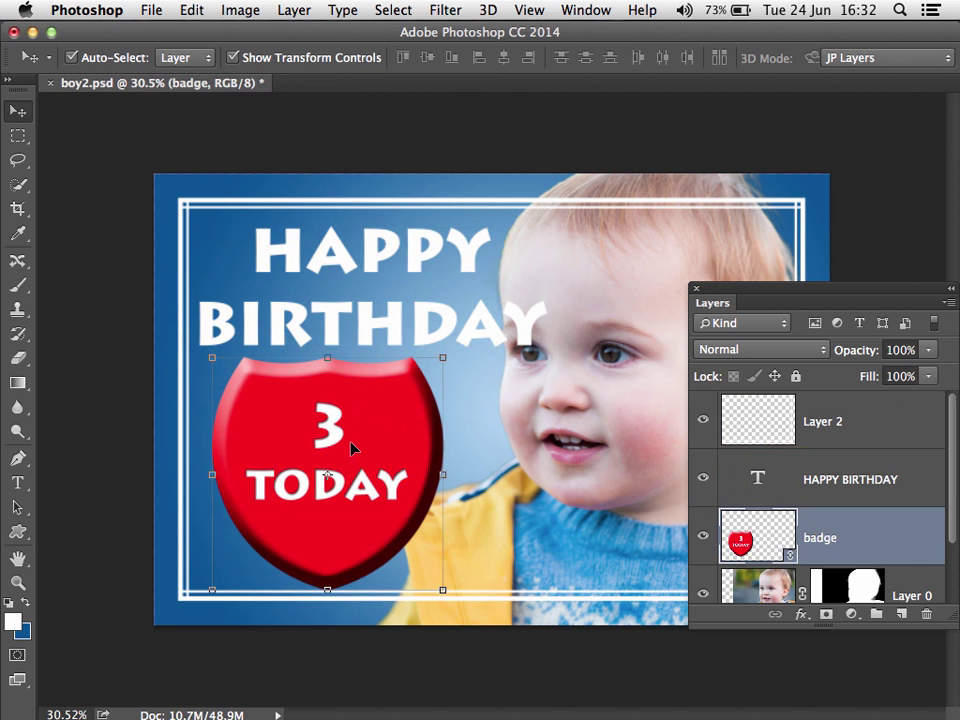
pyautogui.click(520, 328)
pyautogui.moveTo(538, 345); pyautogui.dragTo(478, 340)
pyautogui.moveTo(437, 301); pyautogui.dragTo(470, 316)
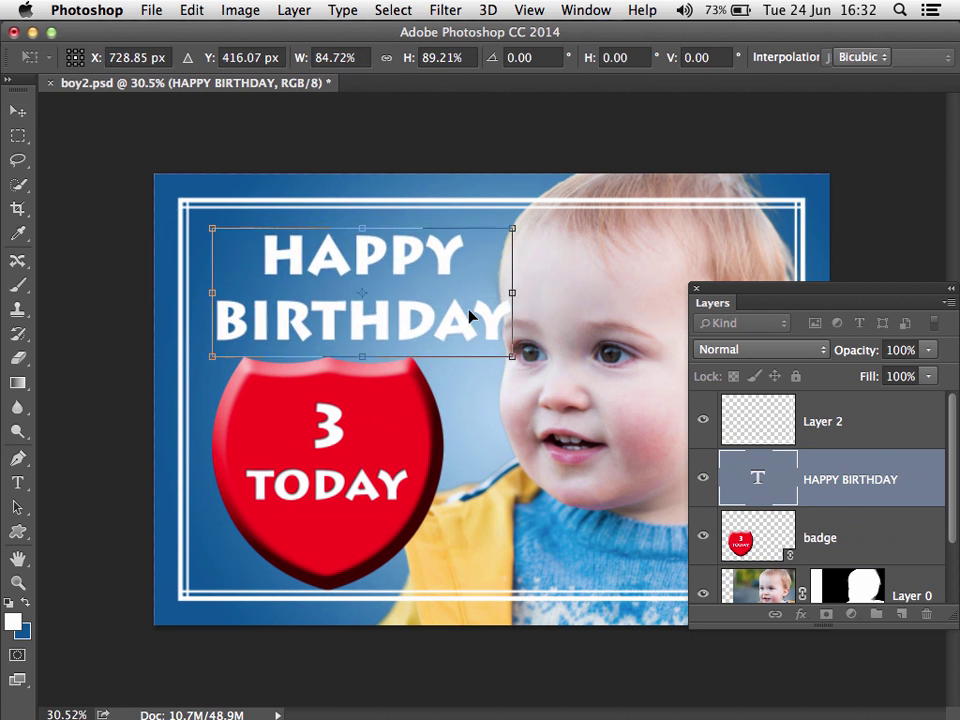
pyautogui.press('Return')
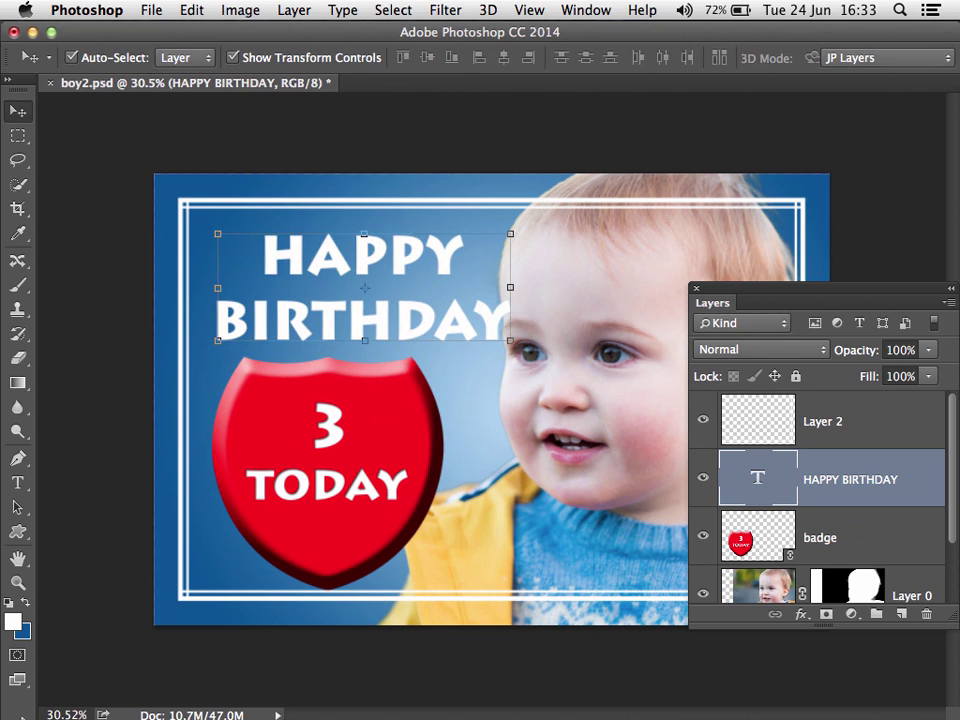
pyautogui.hotkey('ctrl', 'Up')
pyautogui.click(80, 561)
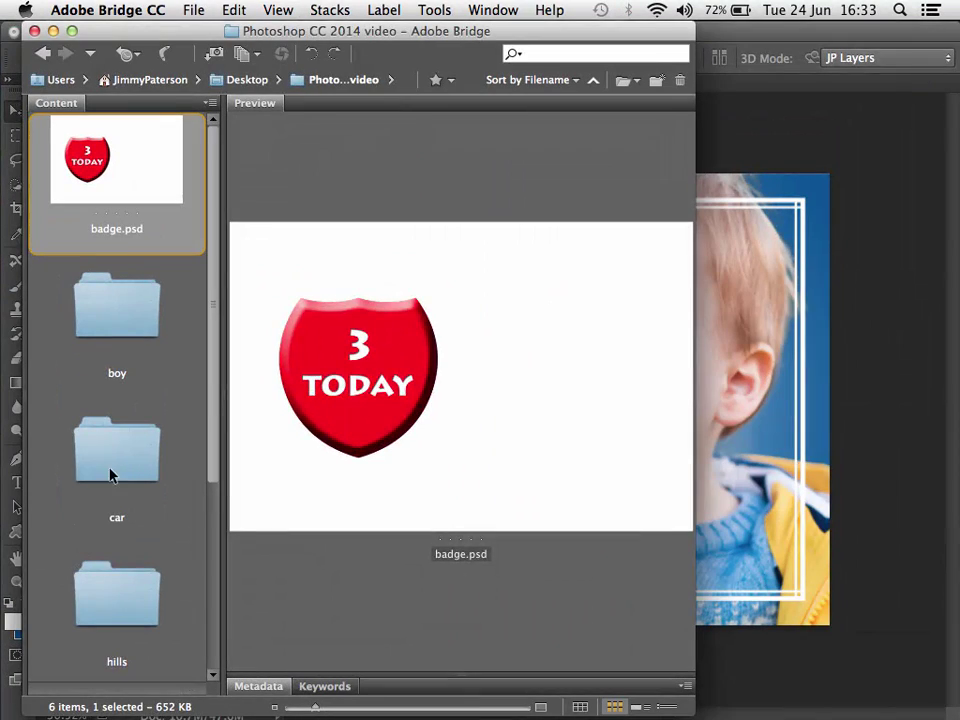
# Open the hills folder and open hills.dng in Camera Raw.
pyautogui.doubleClick(103, 625)
pyautogui.click(81, 158)
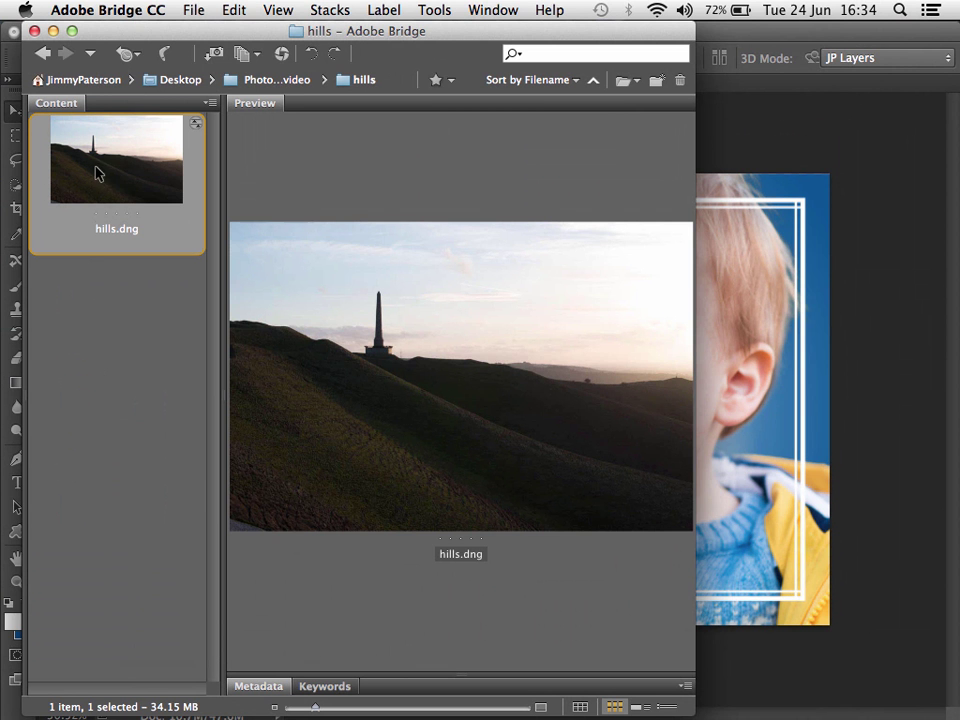
pyautogui.rightClick(103, 167)
pyautogui.click(155, 214)
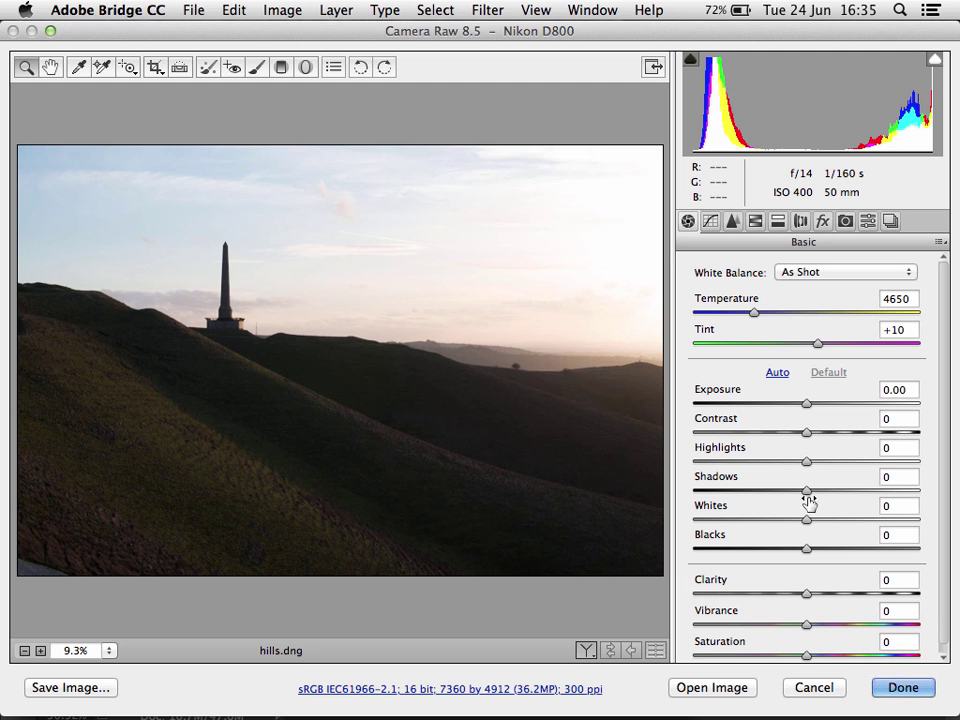
# Raise Shadows to +27, Clarity to +12 and Saturation to +14.
pyautogui.moveTo(808, 492); pyautogui.dragTo(836, 496)
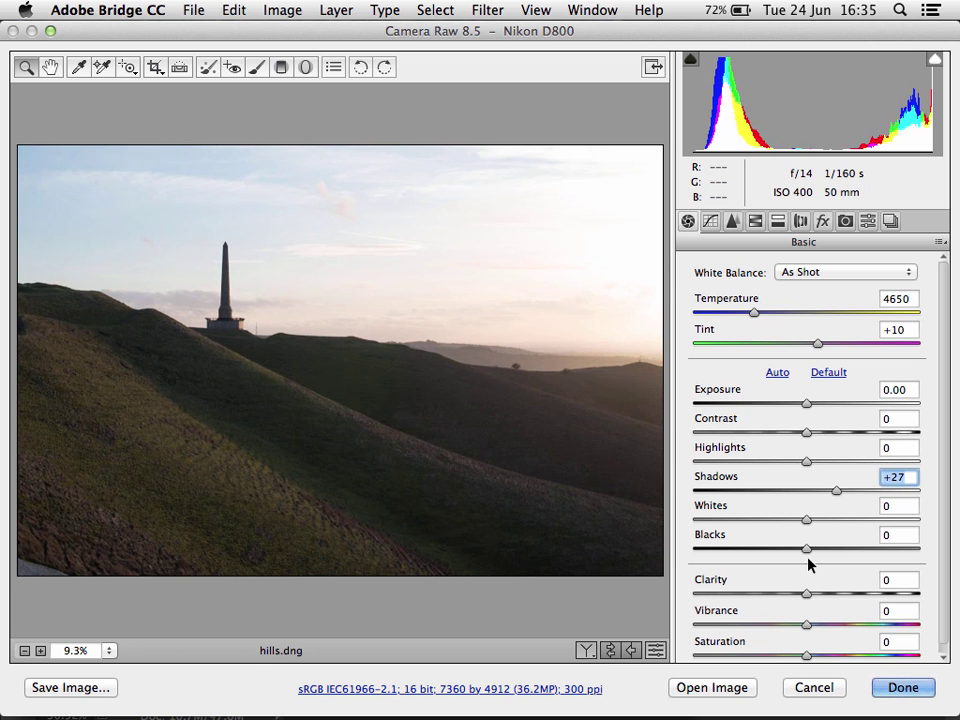
pyautogui.moveTo(808, 593); pyautogui.dragTo(826, 660)
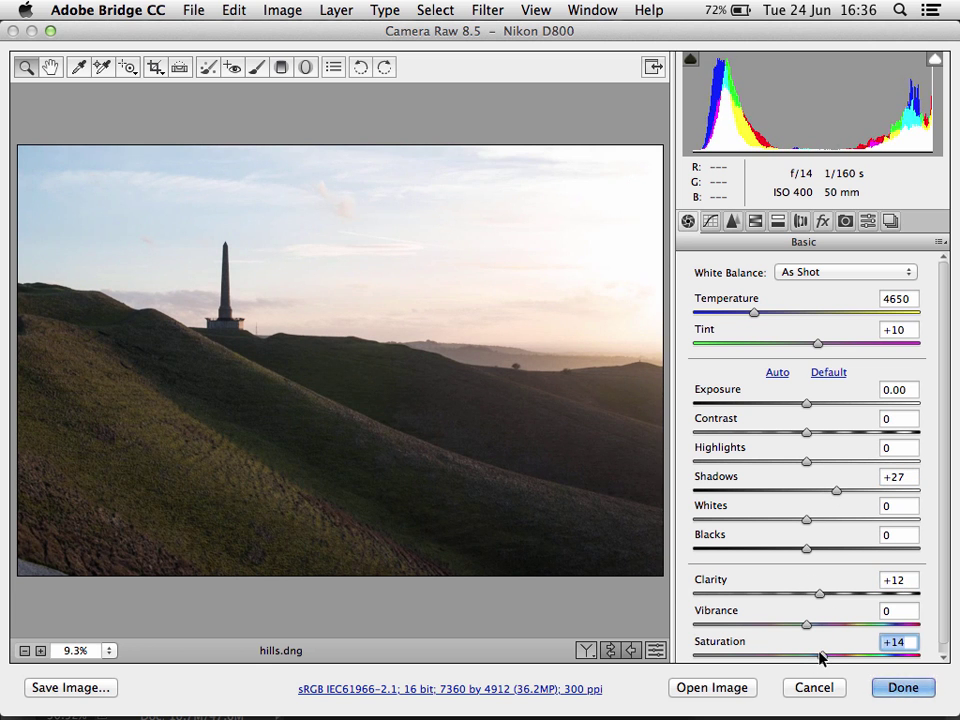
pyautogui.press('shift')
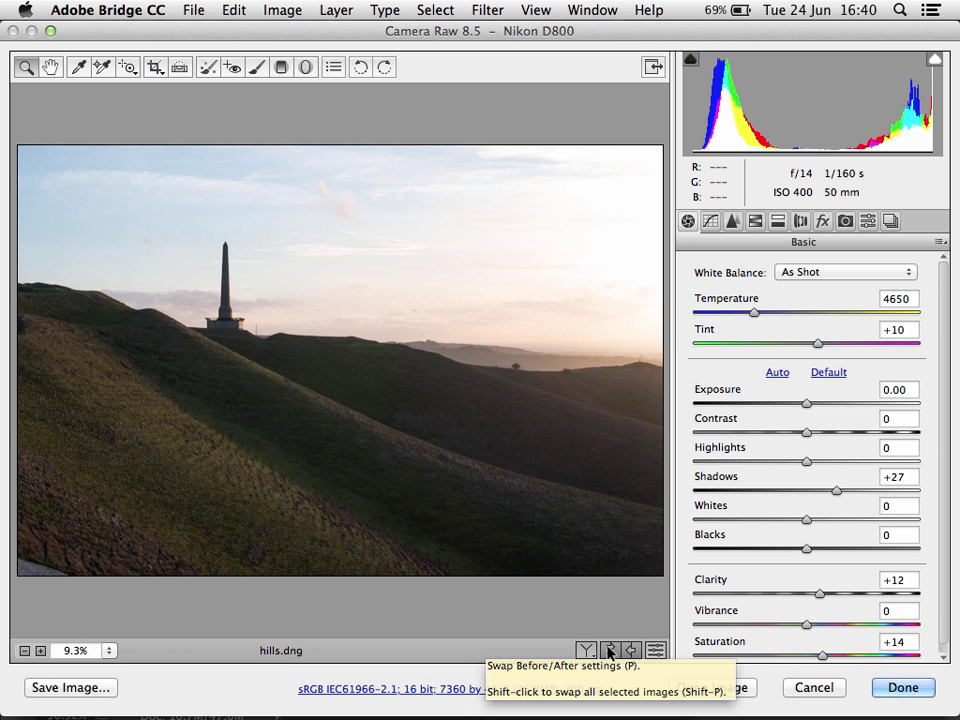
# Toggle between the original and adjusted hills photo to compare them.
pyautogui.click(611, 651)
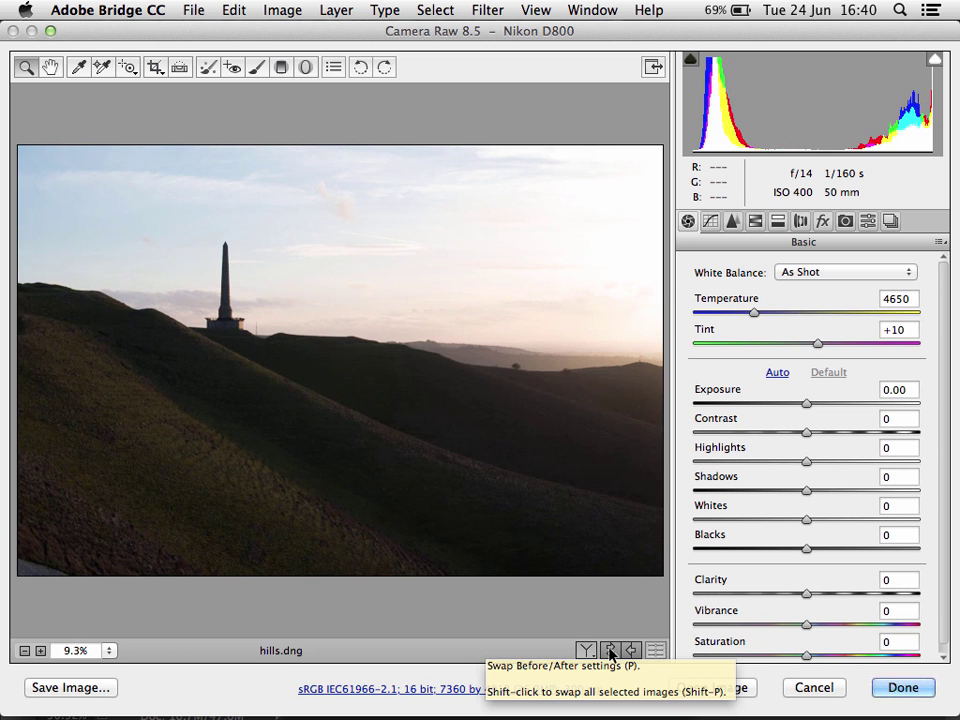
pyautogui.click(610, 652)
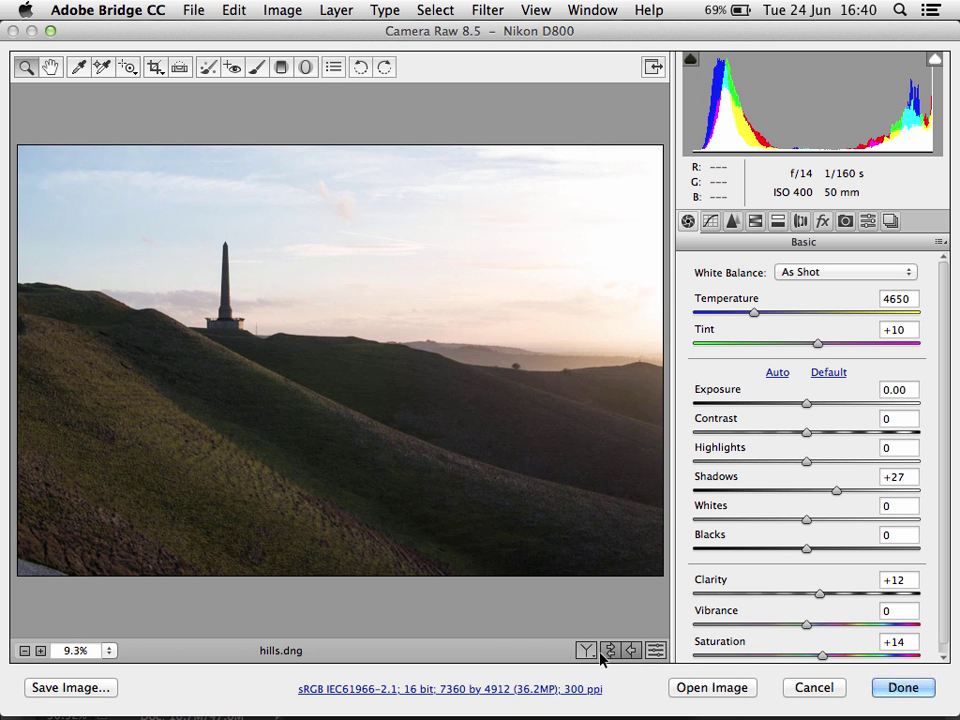
pyautogui.click(609, 652)
pyautogui.click(609, 652)
pyautogui.click(608, 653)
pyautogui.click(609, 652)
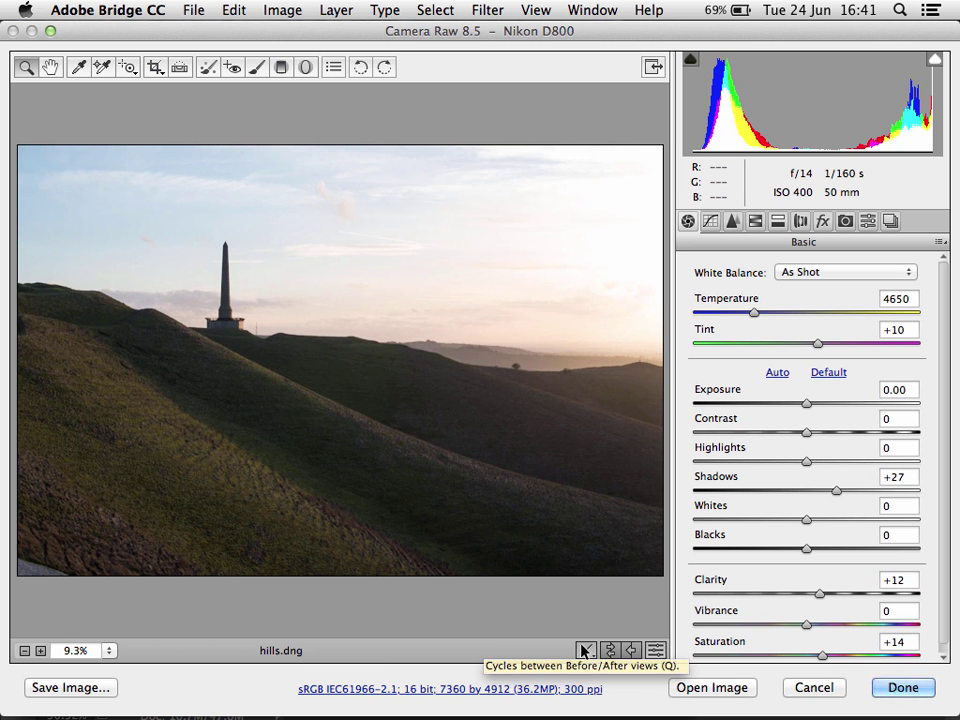
# Cycle through the before/after comparison layouts, then copy the current settings to Before.
pyautogui.click(585, 652)
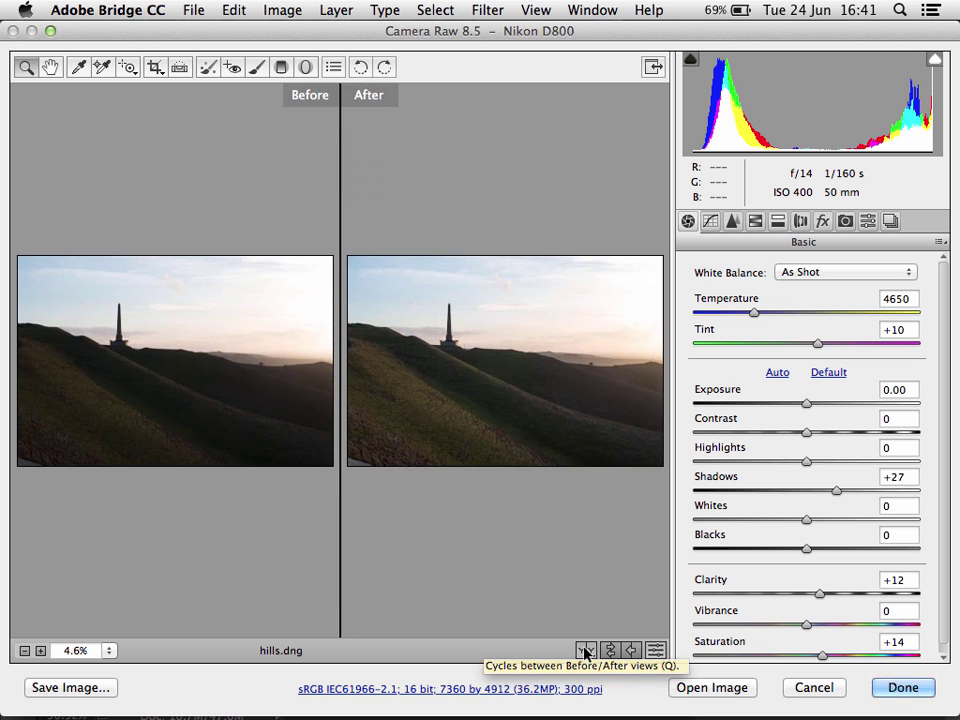
pyautogui.click(585, 652)
pyautogui.click(585, 652)
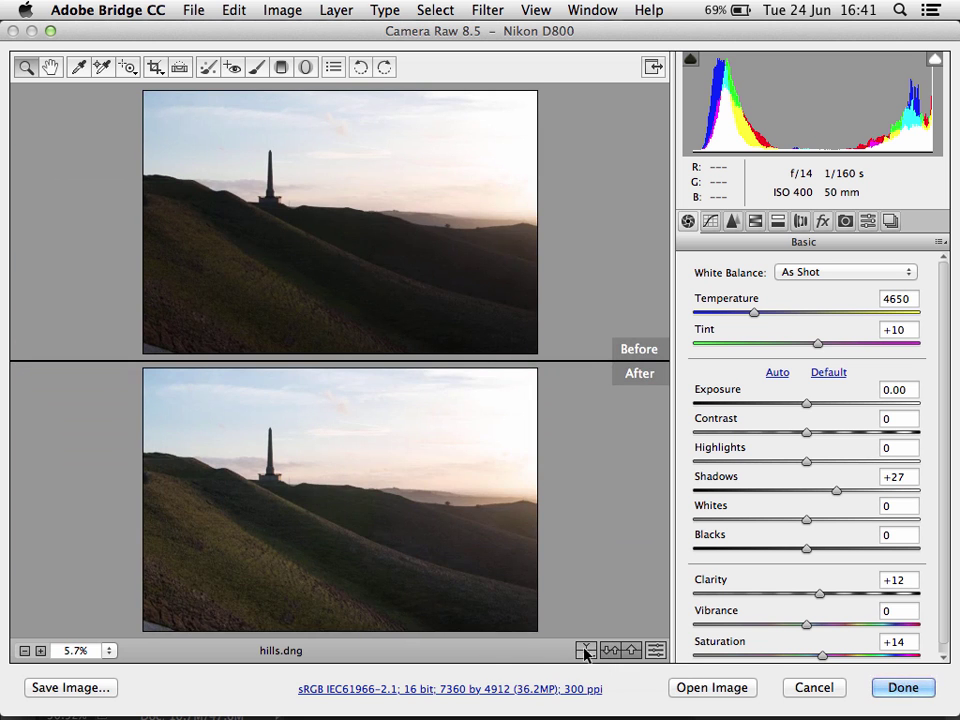
pyautogui.click(585, 652)
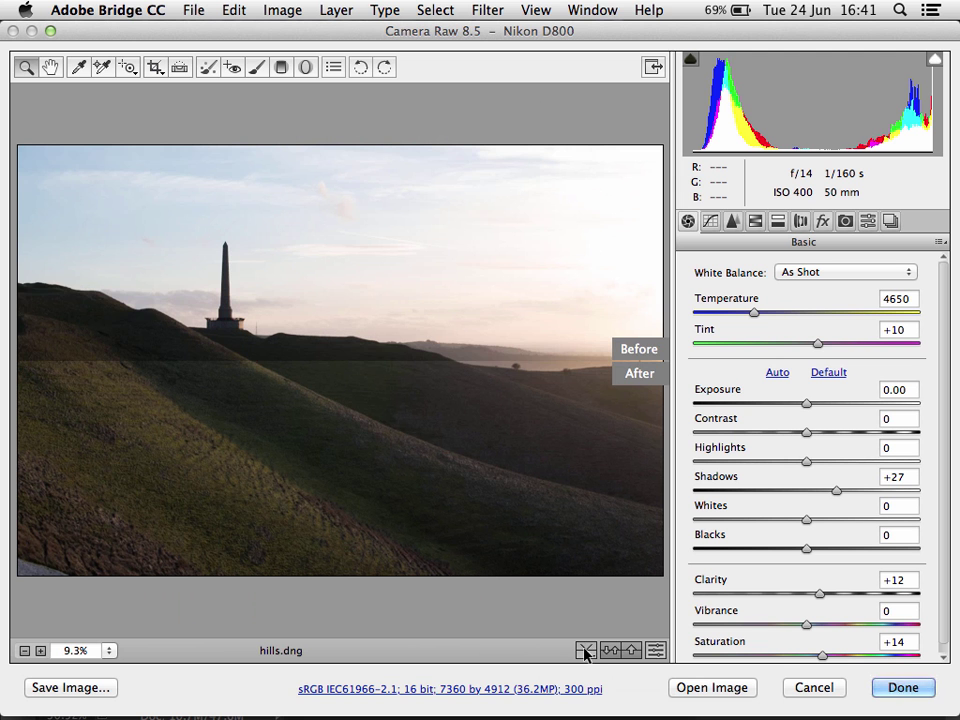
pyautogui.click(585, 652)
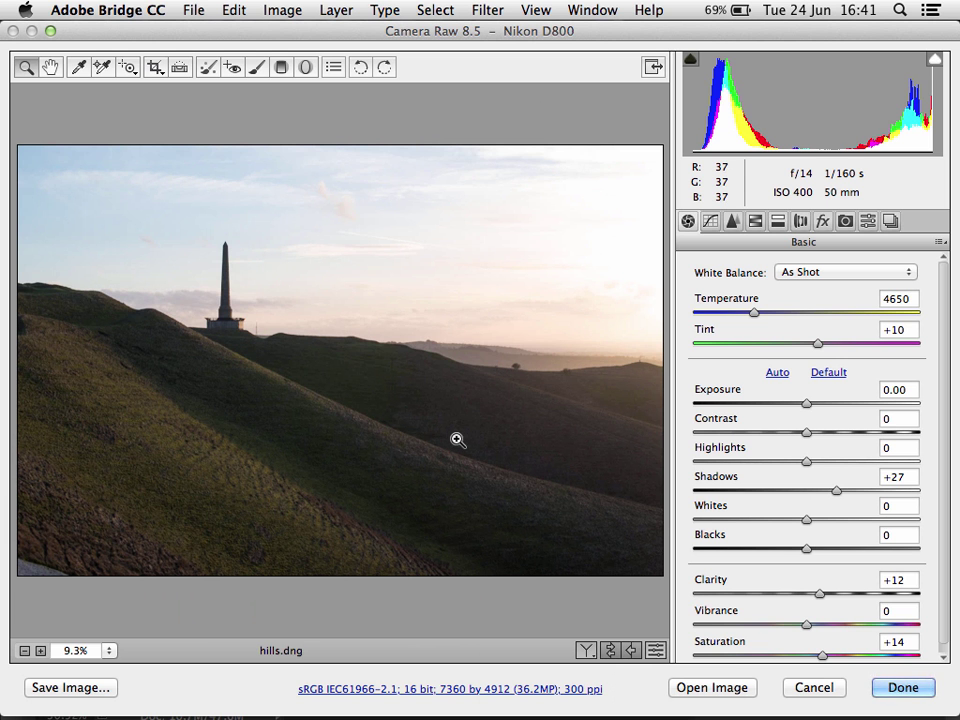
pyautogui.click(631, 653)
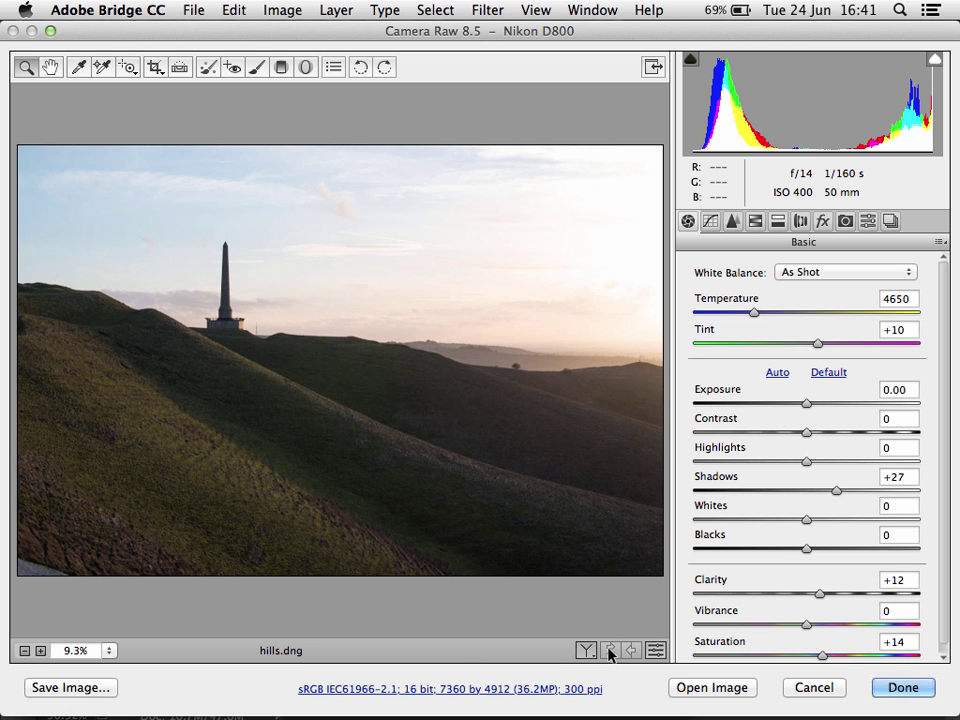
# Select the Graduated Filter and start a new adjustment with reduced exposure.
pyautogui.click(282, 68)
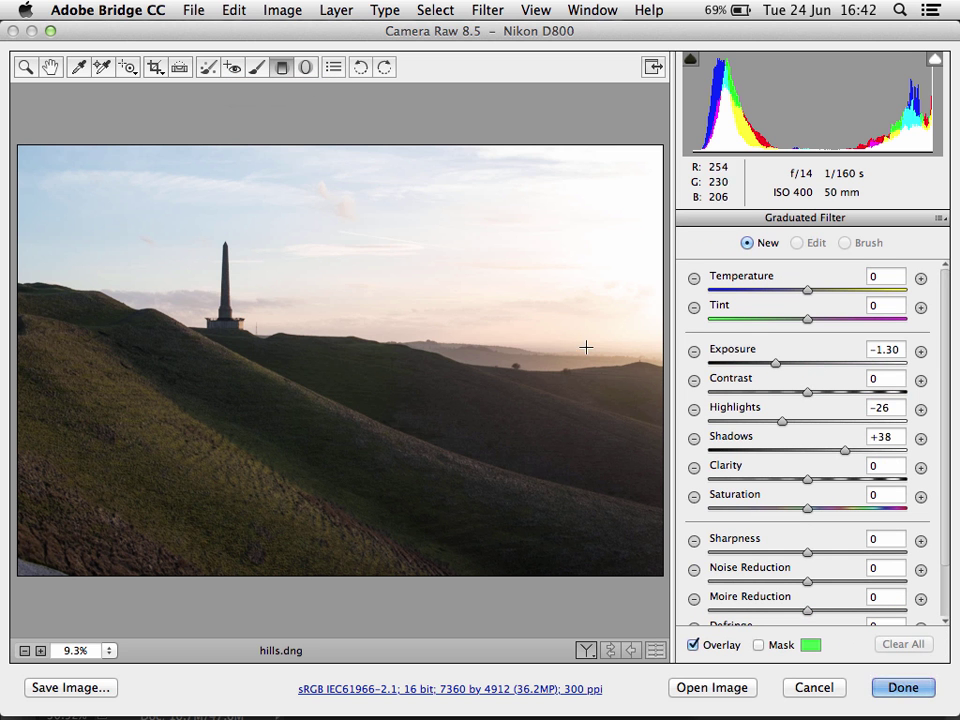
pyautogui.click(695, 352)
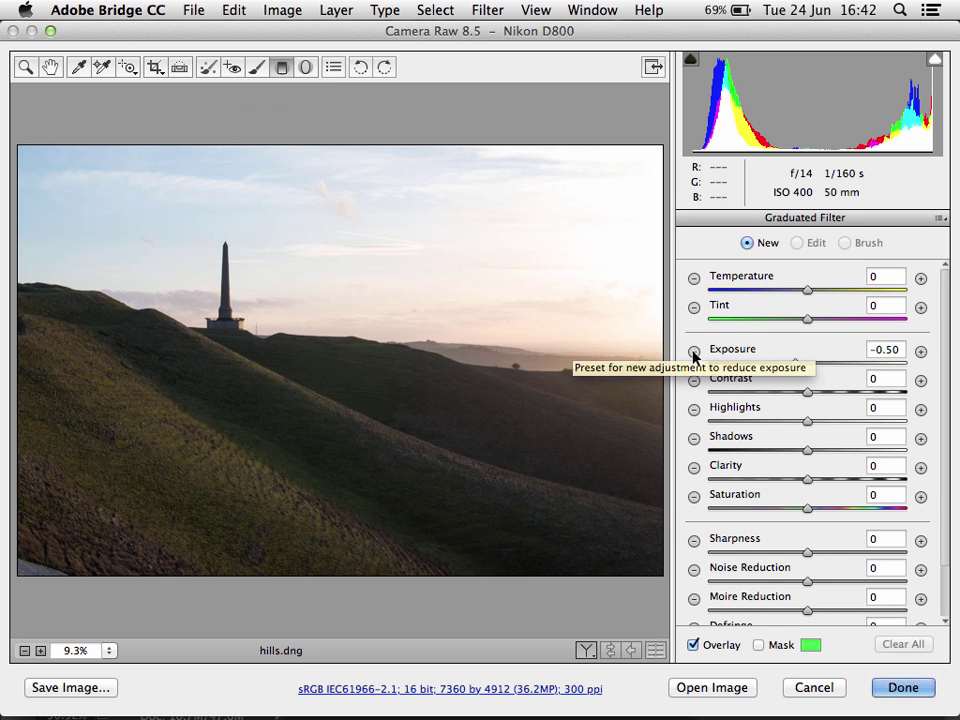
pyautogui.moveTo(797, 367); pyautogui.dragTo(788, 370)
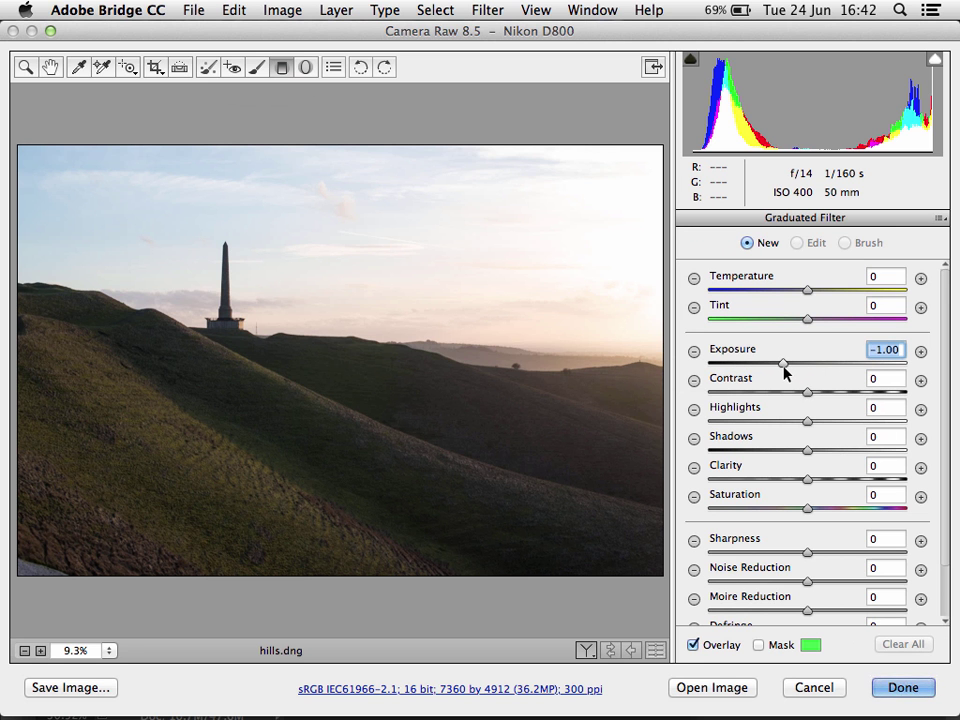
# Lay the filter from upper sky to horizon with Exposure -1.40, Highlights -18, Shadows +19.
pyautogui.moveTo(342, 232); pyautogui.dragTo(343, 386)
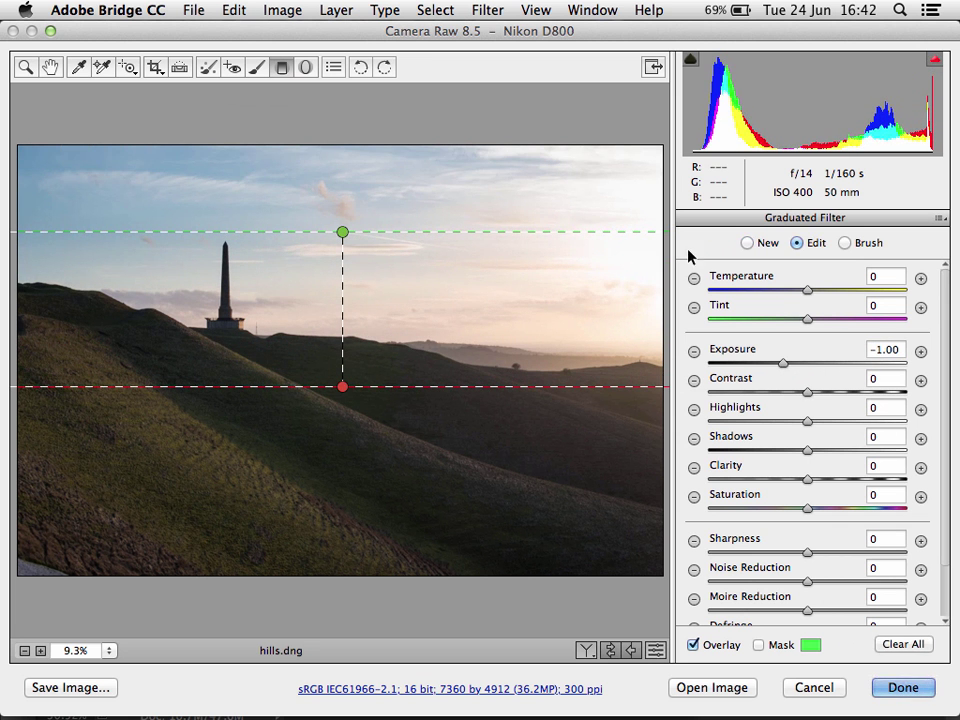
pyautogui.moveTo(783, 370); pyautogui.dragTo(774, 375)
pyautogui.moveTo(813, 421); pyautogui.dragTo(791, 428)
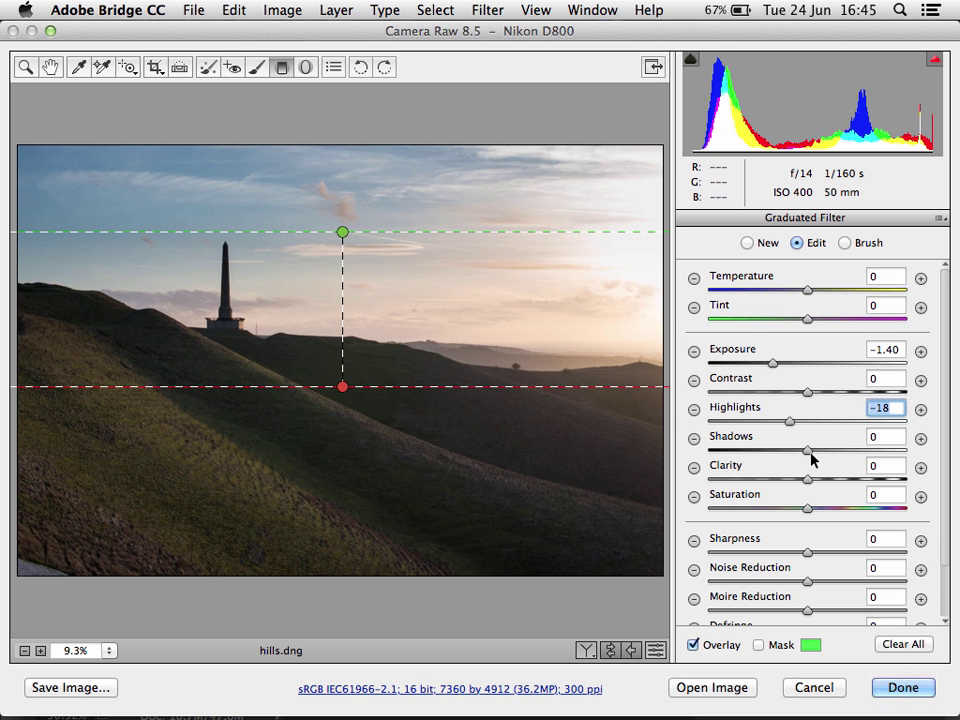
pyautogui.moveTo(808, 455); pyautogui.dragTo(821, 454)
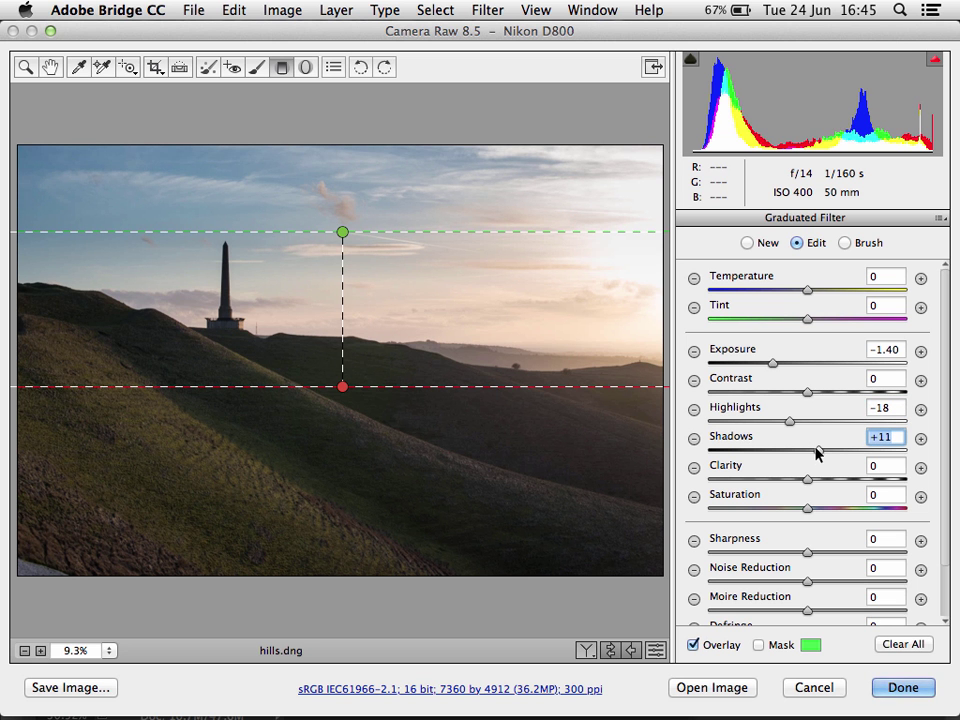
pyautogui.moveTo(819, 454); pyautogui.dragTo(824, 452)
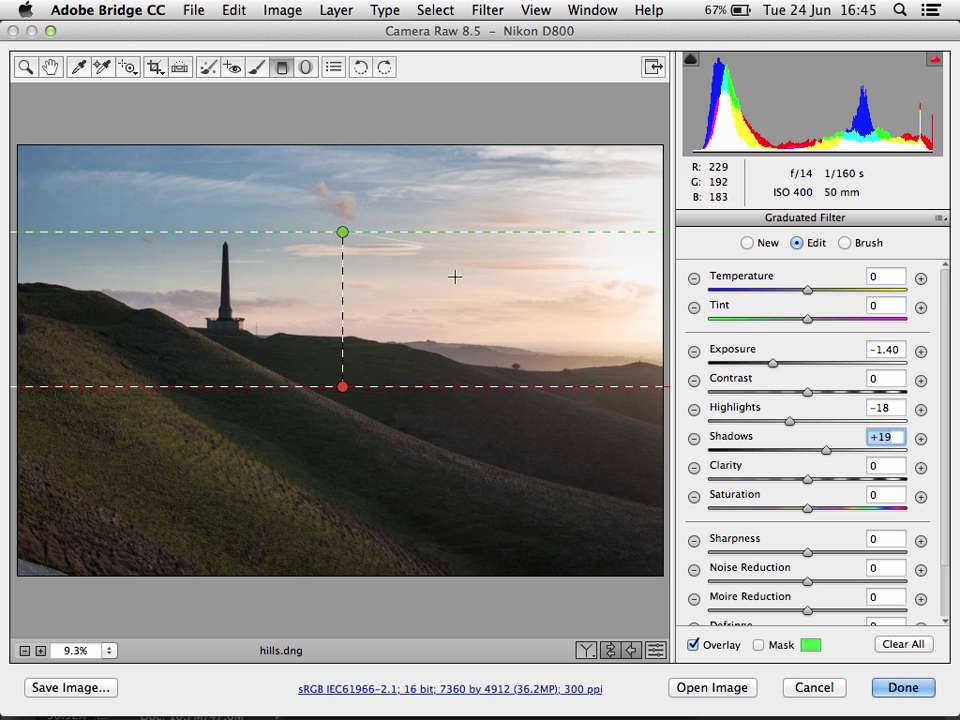
# Show the filter's mask overlay and brush the effect onto the left hill with an enlarged brush.
pyautogui.click(845, 244)
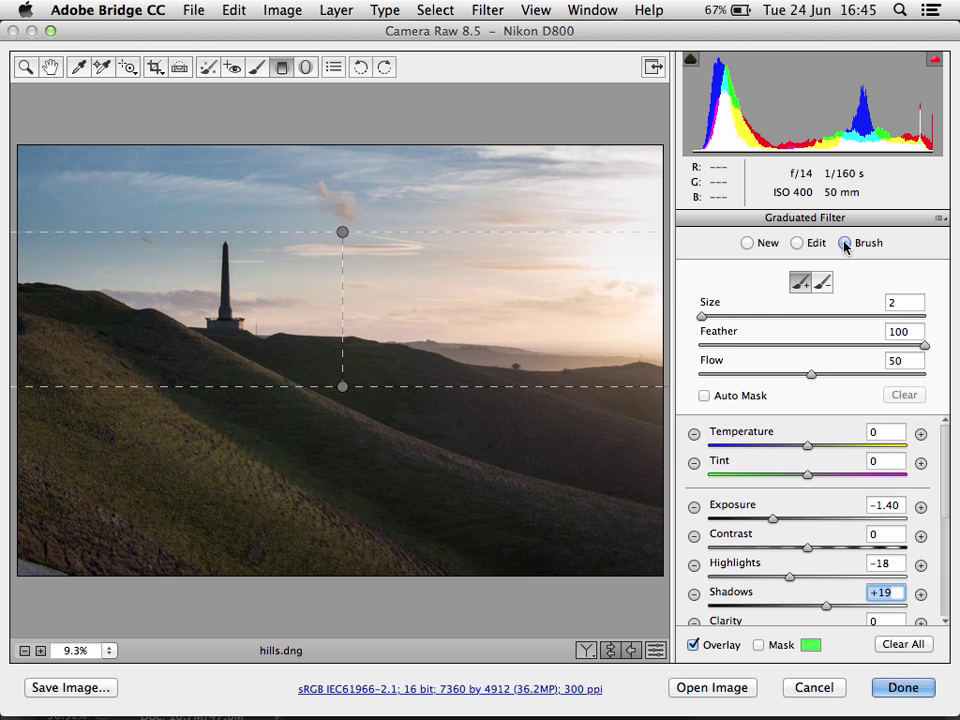
pyautogui.click(759, 646)
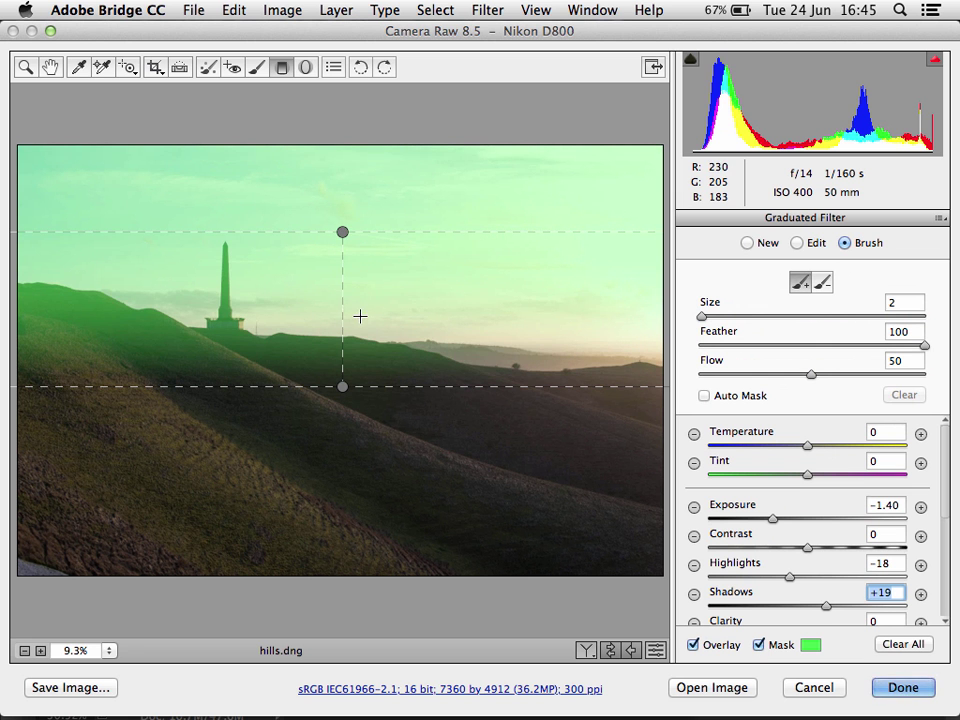
pyautogui.press(']')
pyautogui.press(']')
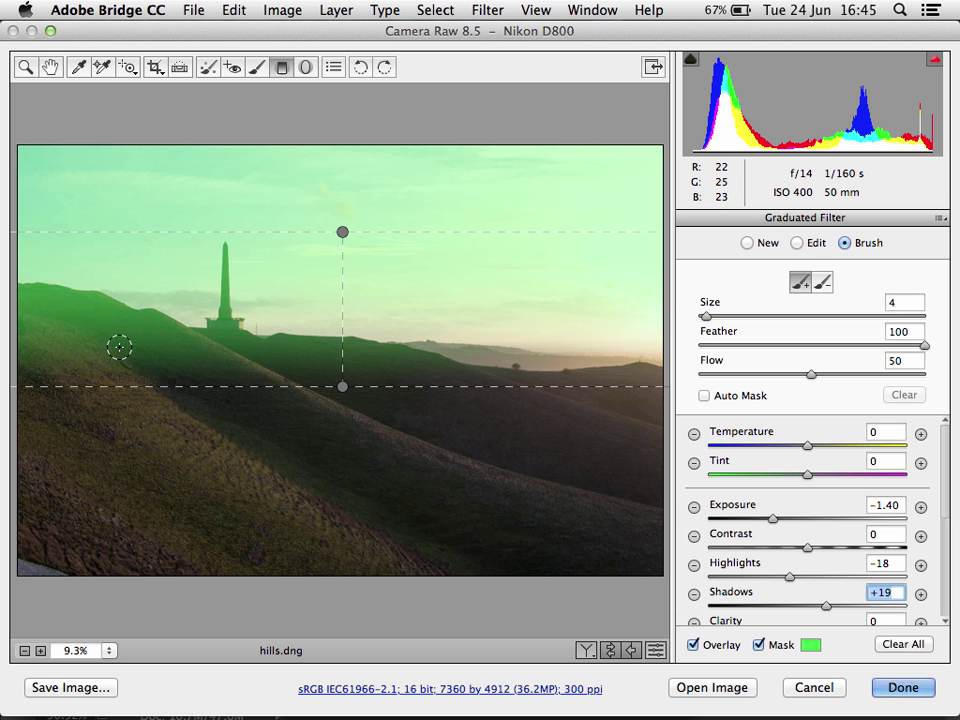
pyautogui.press(']')
pyautogui.press(']')
pyautogui.press(']')
pyautogui.moveTo(64, 326)
pyautogui.mouseDown()
pyautogui.moveTo(69, 336)
pyautogui.moveTo(126, 341)
pyautogui.moveTo(61, 351)
pyautogui.mouseUp()
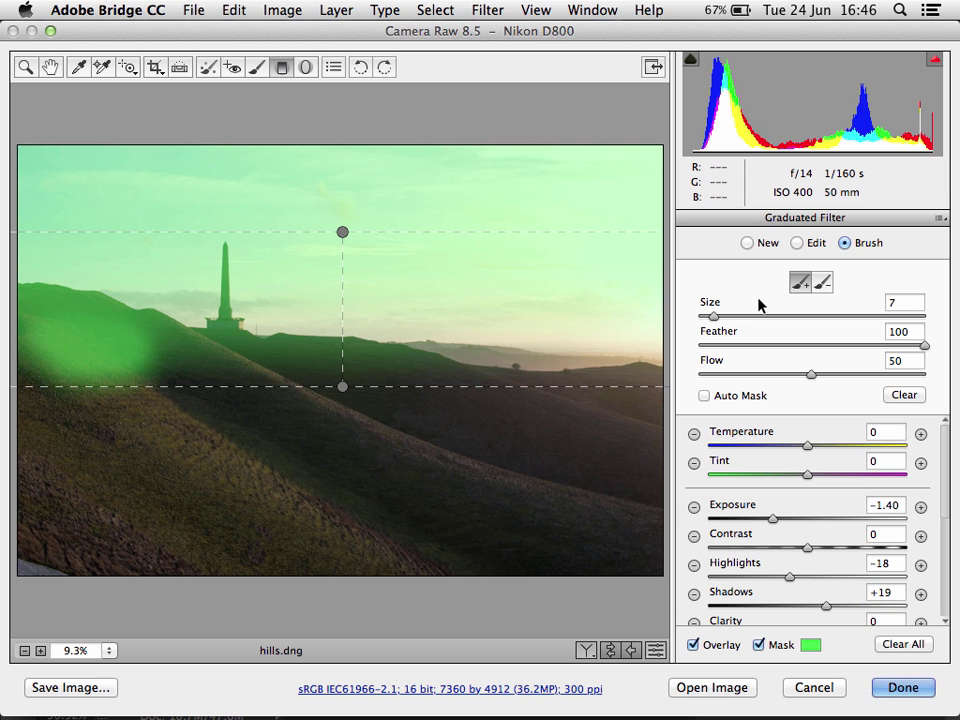
# Erase the filter's mask from the lower hill slopes, then toggle the overlay to compare.
pyautogui.click(823, 284)
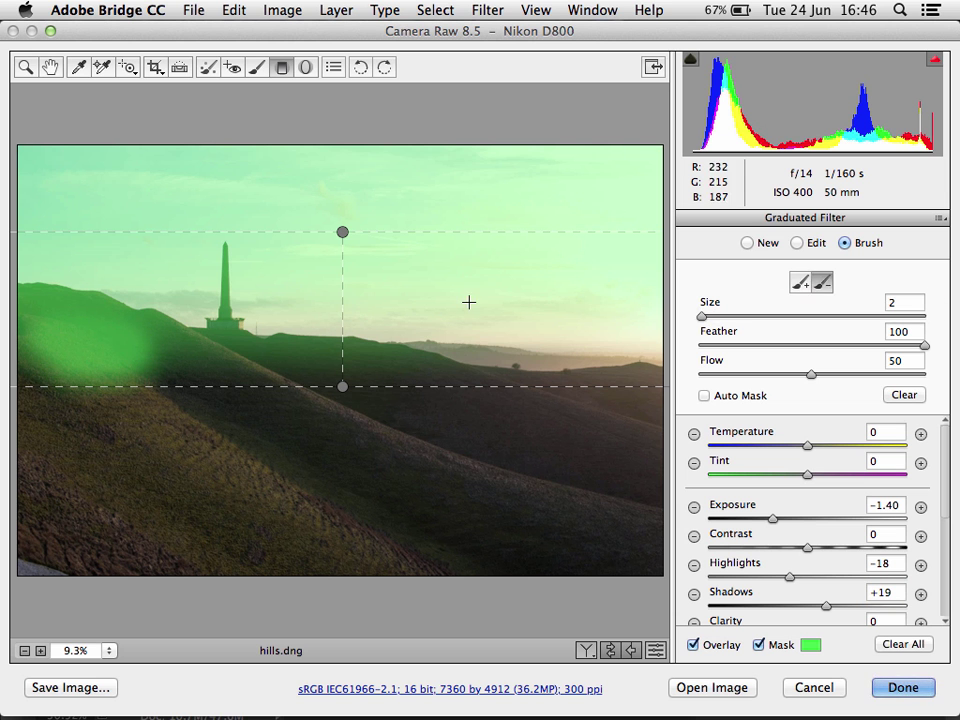
pyautogui.press(']')
pyautogui.press(']')
pyautogui.press(']')
pyautogui.press(']')
pyautogui.press(']')
pyautogui.press(']')
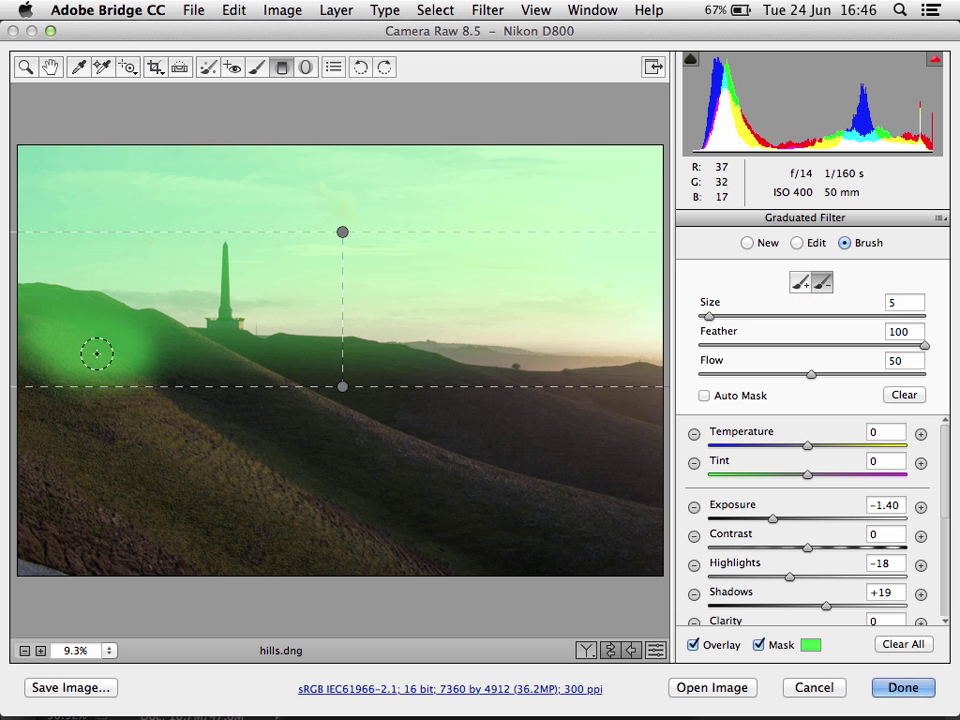
pyautogui.moveTo(54, 343)
pyautogui.mouseDown()
pyautogui.moveTo(163, 379)
pyautogui.moveTo(84, 341)
pyautogui.moveTo(135, 351)
pyautogui.moveTo(30, 335)
pyautogui.moveTo(64, 335)
pyautogui.moveTo(30, 309)
pyautogui.moveTo(125, 323)
pyautogui.moveTo(179, 346)
pyautogui.moveTo(180, 356)
pyautogui.moveTo(53, 348)
pyautogui.moveTo(190, 387)
pyautogui.moveTo(267, 371)
pyautogui.moveTo(190, 372)
pyautogui.moveTo(291, 365)
pyautogui.moveTo(320, 374)
pyautogui.moveTo(130, 344)
pyautogui.moveTo(29, 308)
pyautogui.moveTo(17, 396)
pyautogui.moveTo(51, 349)
pyautogui.mouseUp()
pyautogui.press('[')
pyautogui.press('[')
pyautogui.press('[')
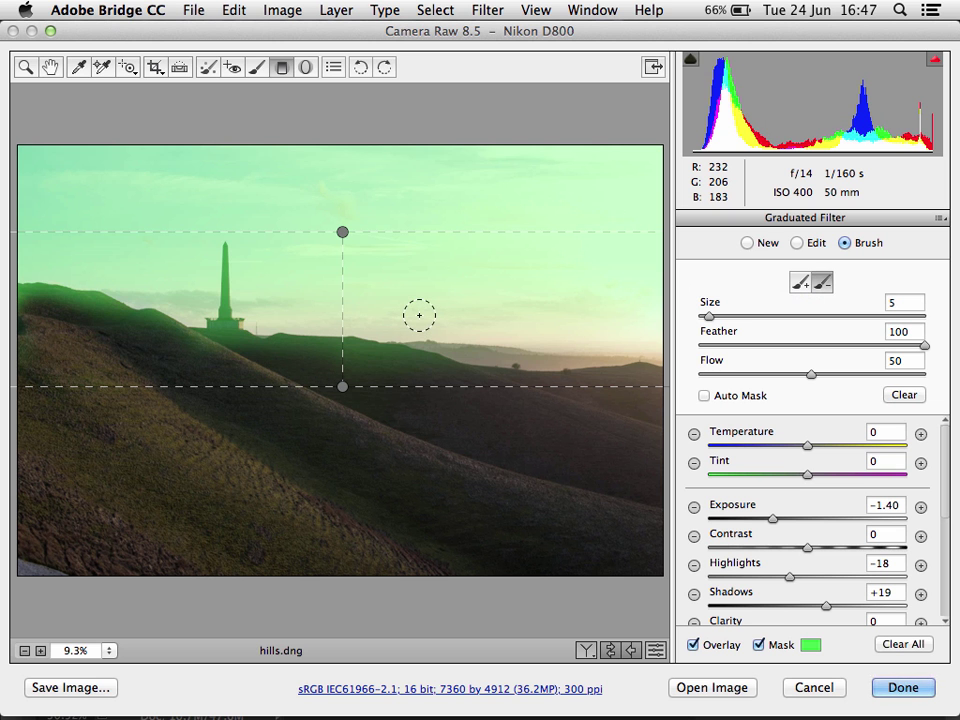
pyautogui.press('y')
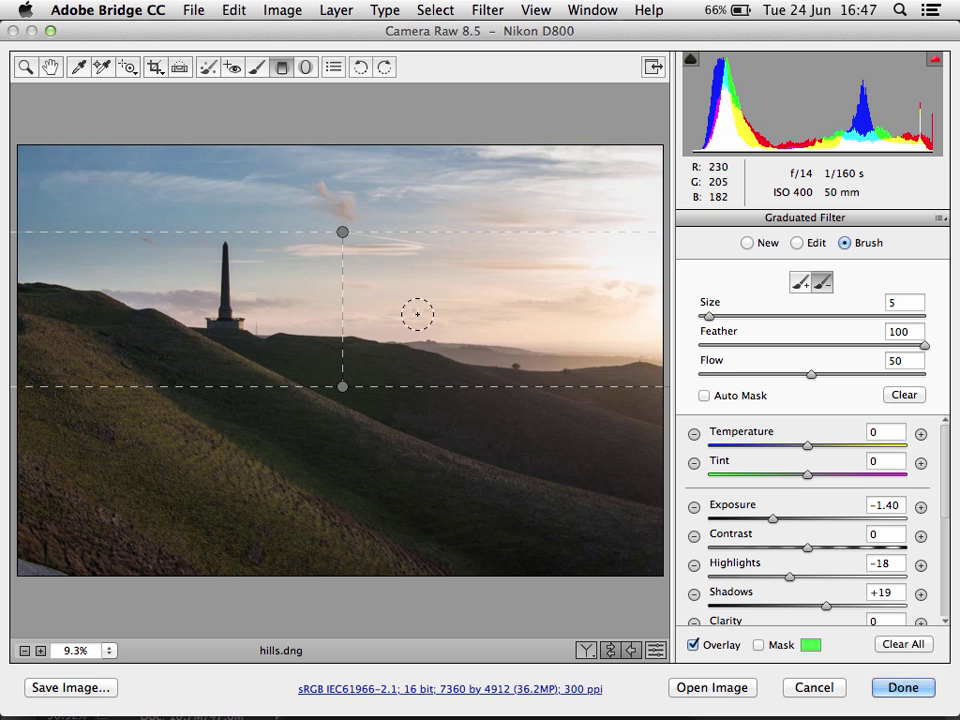
pyautogui.press('y')
pyautogui.press('y')
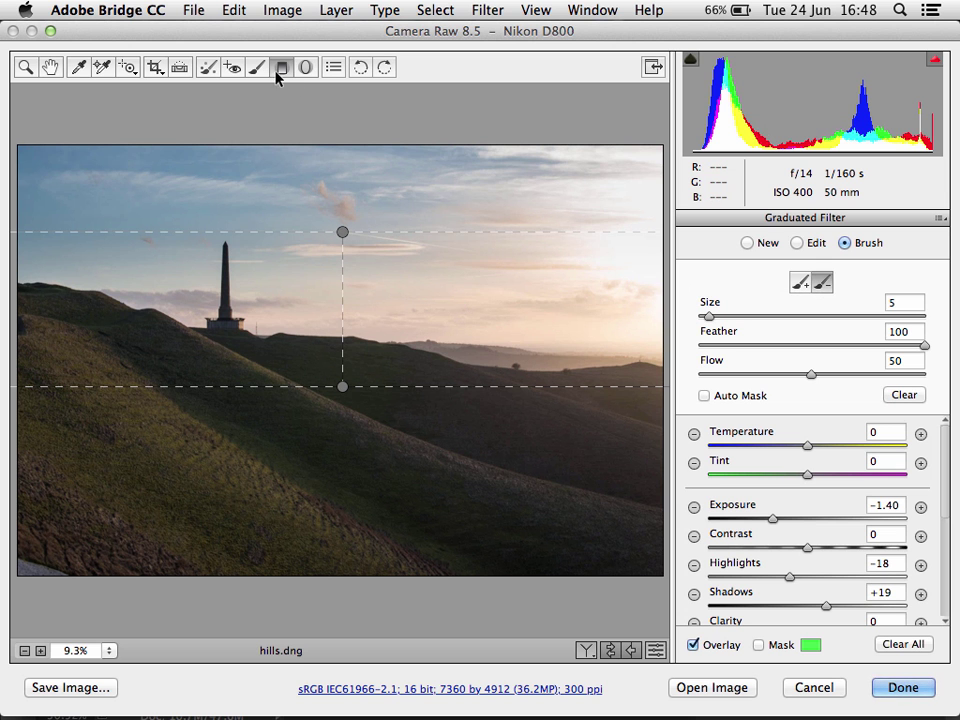
# Pick the Radial Filter tool, then open the edited hills.dng in Photoshop.
pyautogui.click(306, 67)
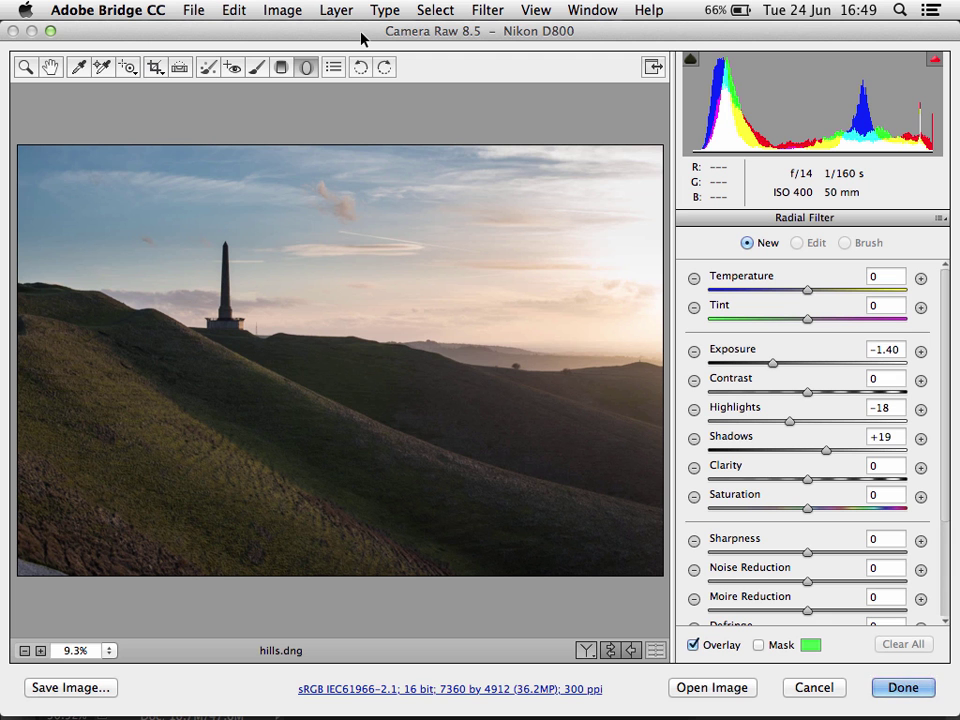
pyautogui.click(736, 688)
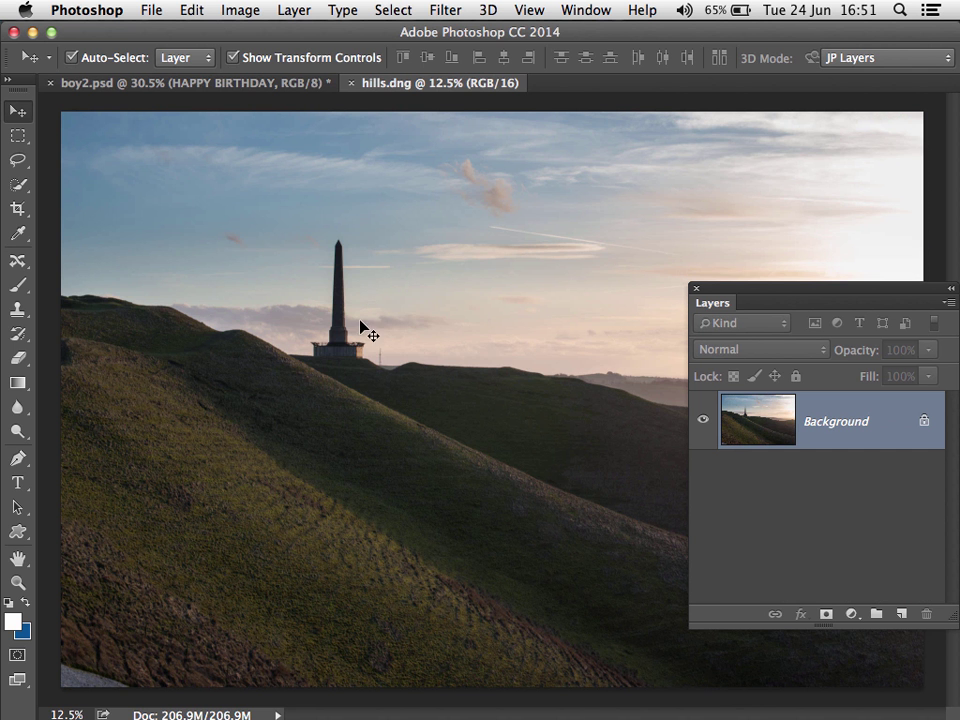
# Zoom in and use Content-Aware Move to outline the obelisk and drag it right.
pyautogui.moveTo(308, 315); pyautogui.dragTo(279, 350)
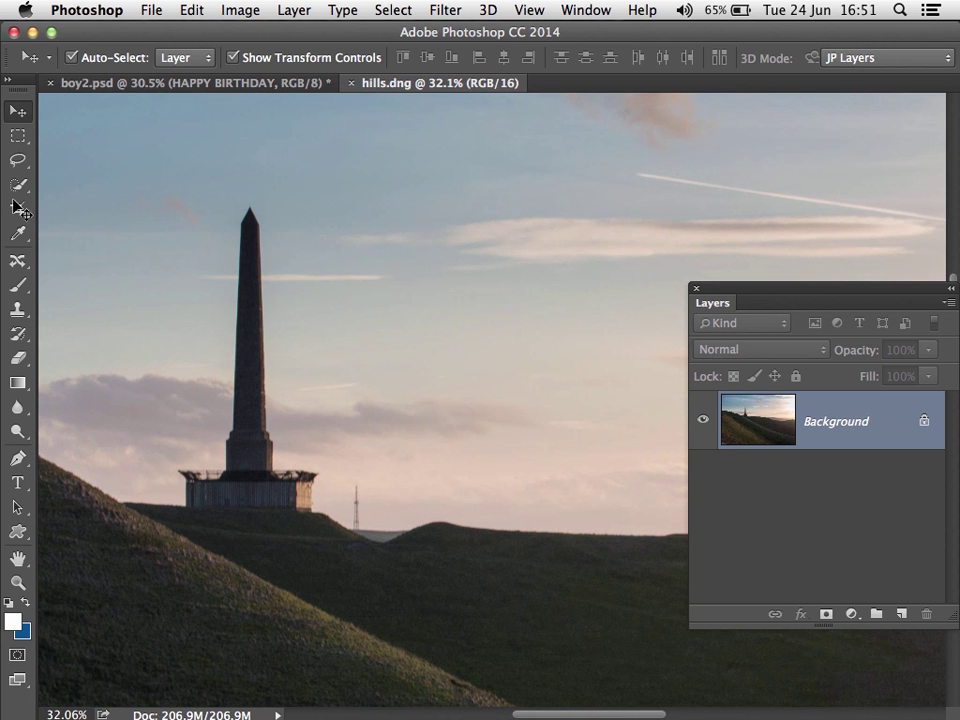
pyautogui.click(16, 262)
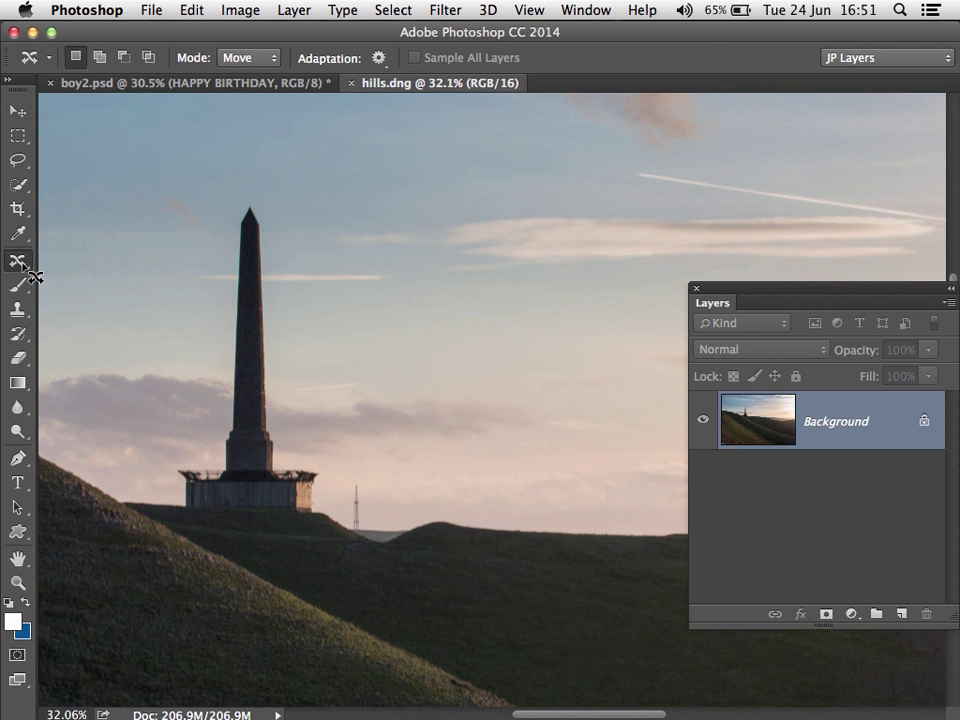
pyautogui.moveTo(232, 222)
pyautogui.mouseDown()
pyautogui.moveTo(229, 365)
pyautogui.moveTo(209, 428)
pyautogui.moveTo(180, 463)
pyautogui.moveTo(182, 509)
pyautogui.moveTo(308, 519)
pyautogui.moveTo(326, 466)
pyautogui.moveTo(291, 451)
pyautogui.moveTo(283, 427)
pyautogui.moveTo(268, 192)
pyautogui.moveTo(244, 190)
pyautogui.mouseUp()
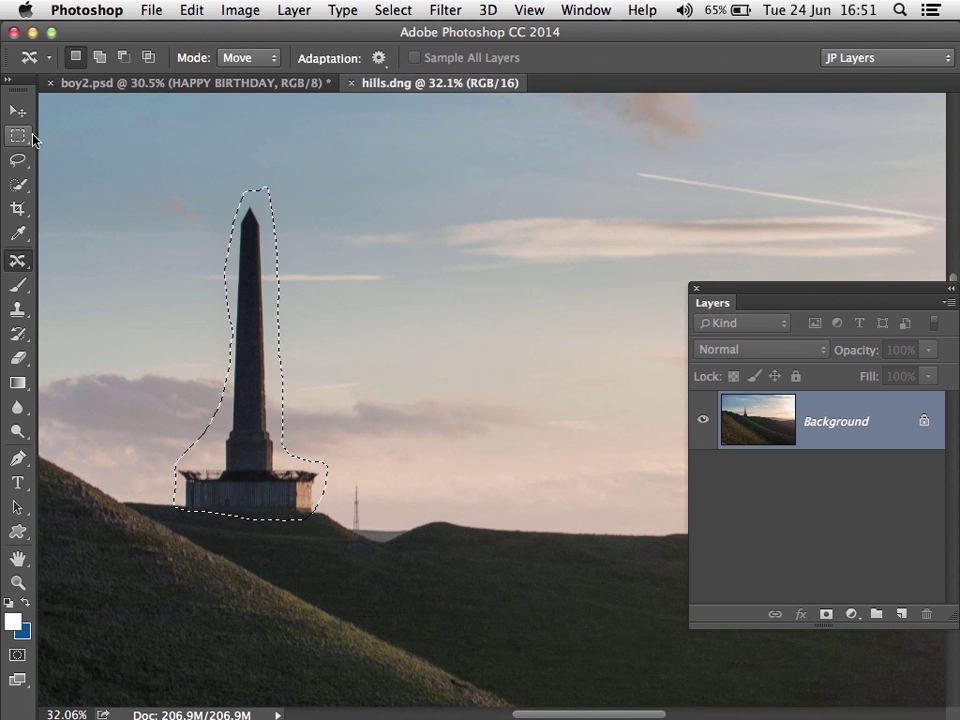
pyautogui.moveTo(228, 329); pyautogui.dragTo(574, 347)
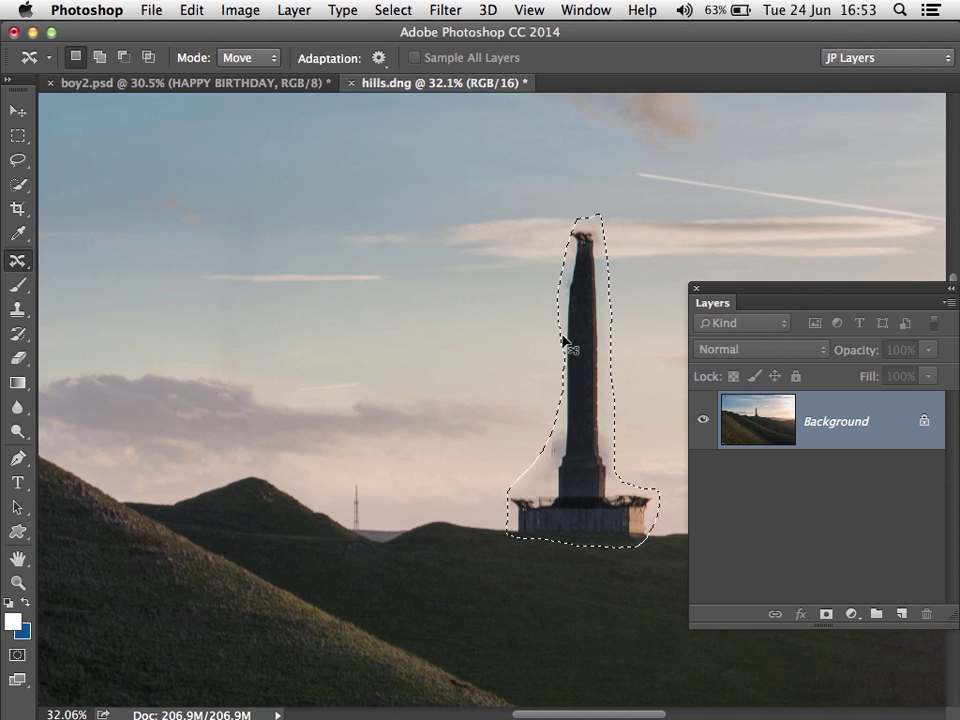
# Deselect the obelisk and set the move's adaptation to Structure 4 and Color 6.
pyautogui.press('super+h')
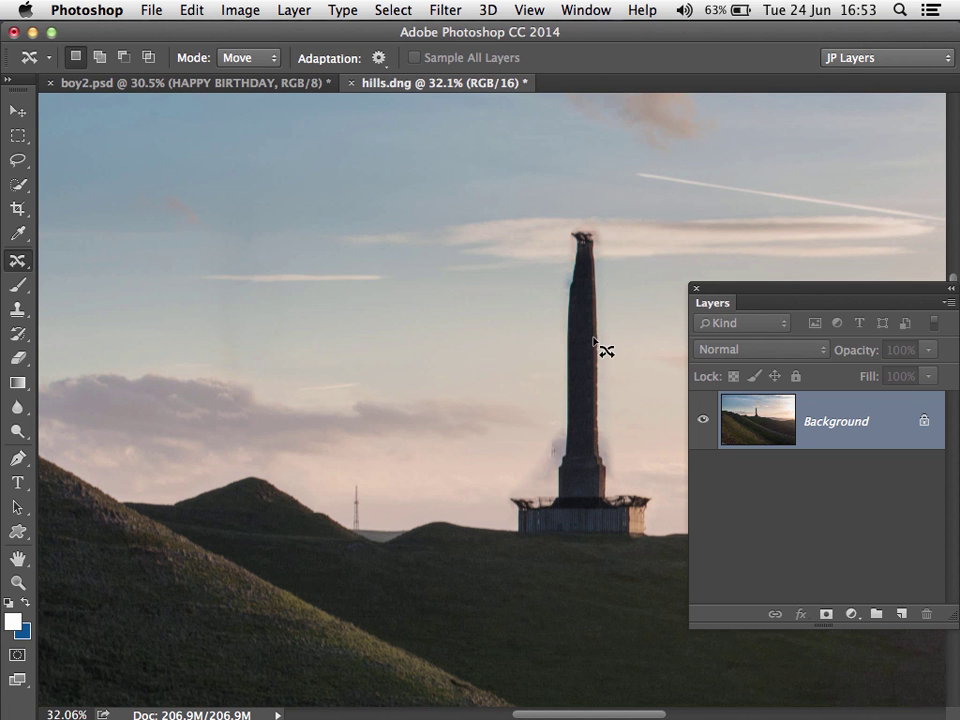
pyautogui.click(378, 60)
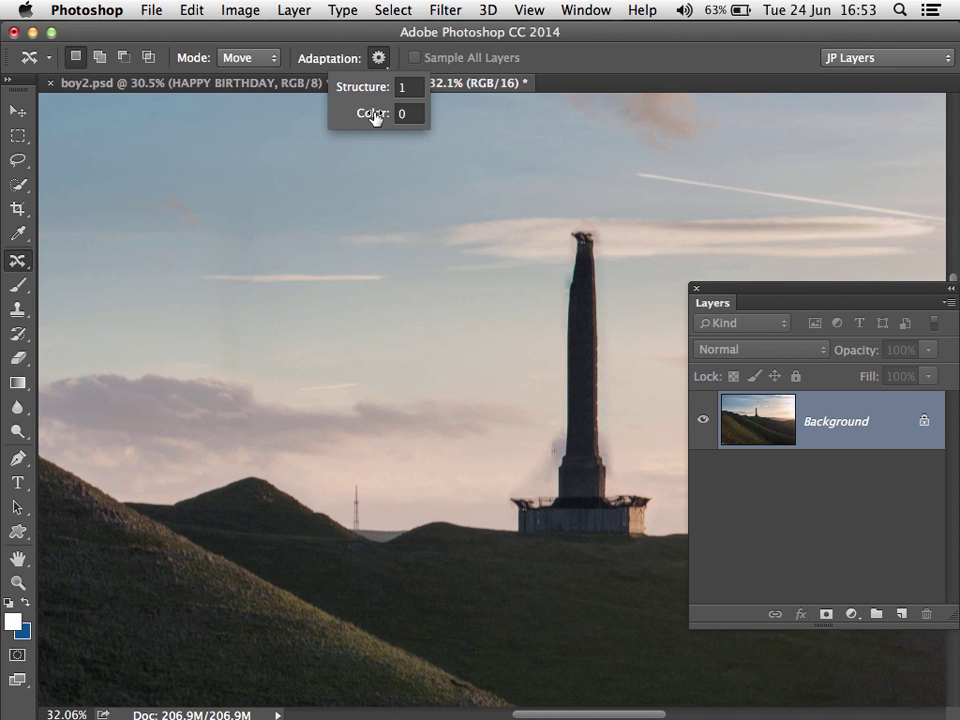
pyautogui.moveTo(353, 88); pyautogui.dragTo(355, 90)
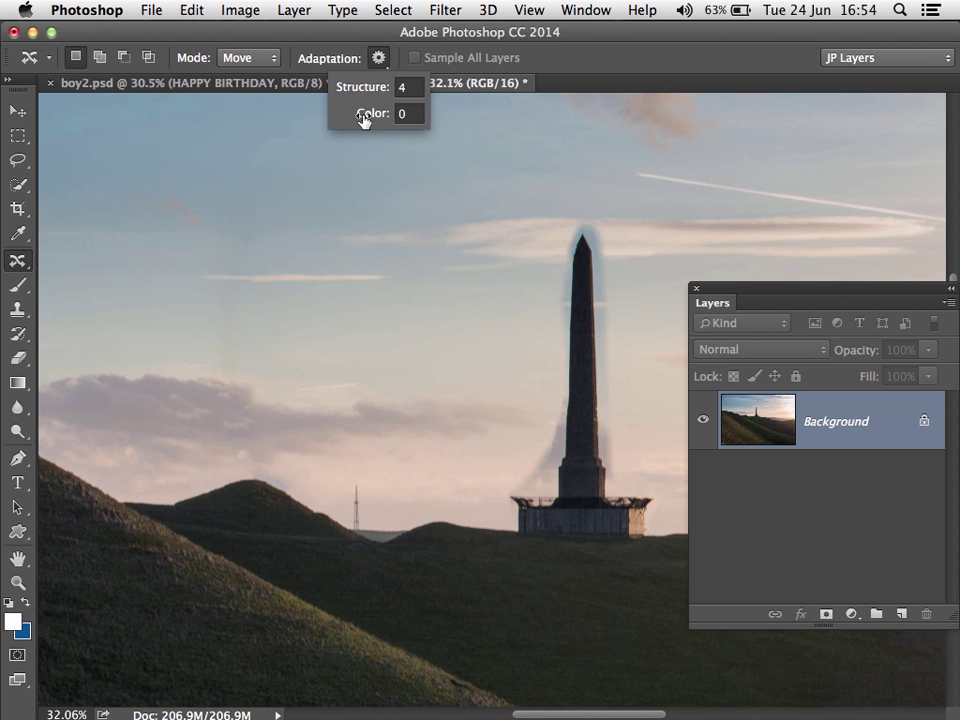
pyautogui.moveTo(363, 118); pyautogui.dragTo(365, 118)
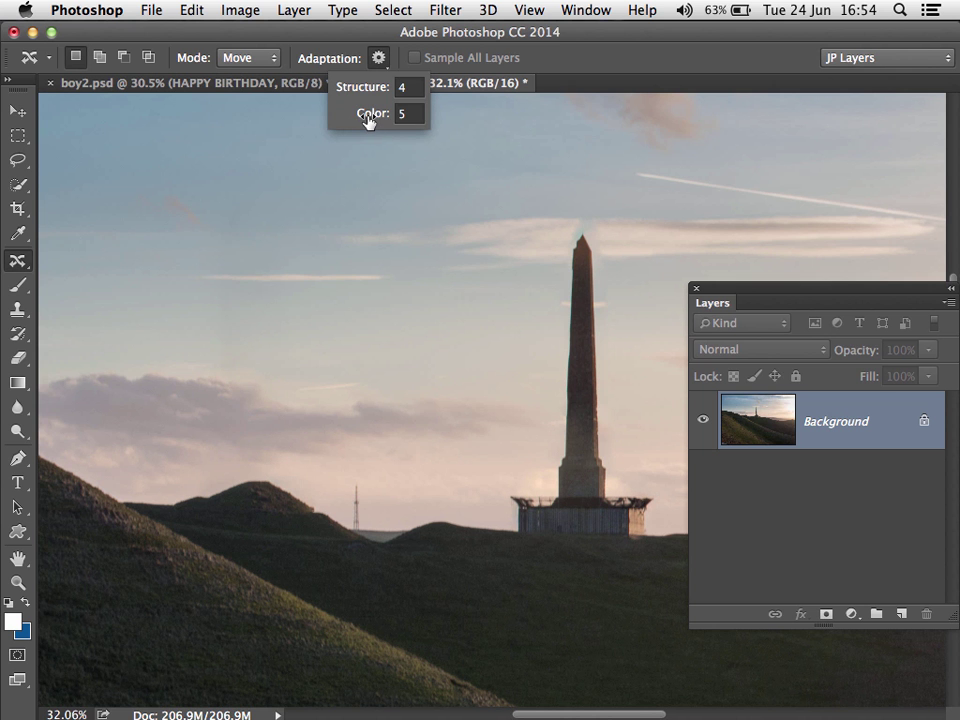
pyautogui.moveTo(368, 120); pyautogui.dragTo(370, 120)
pyautogui.click(697, 288)
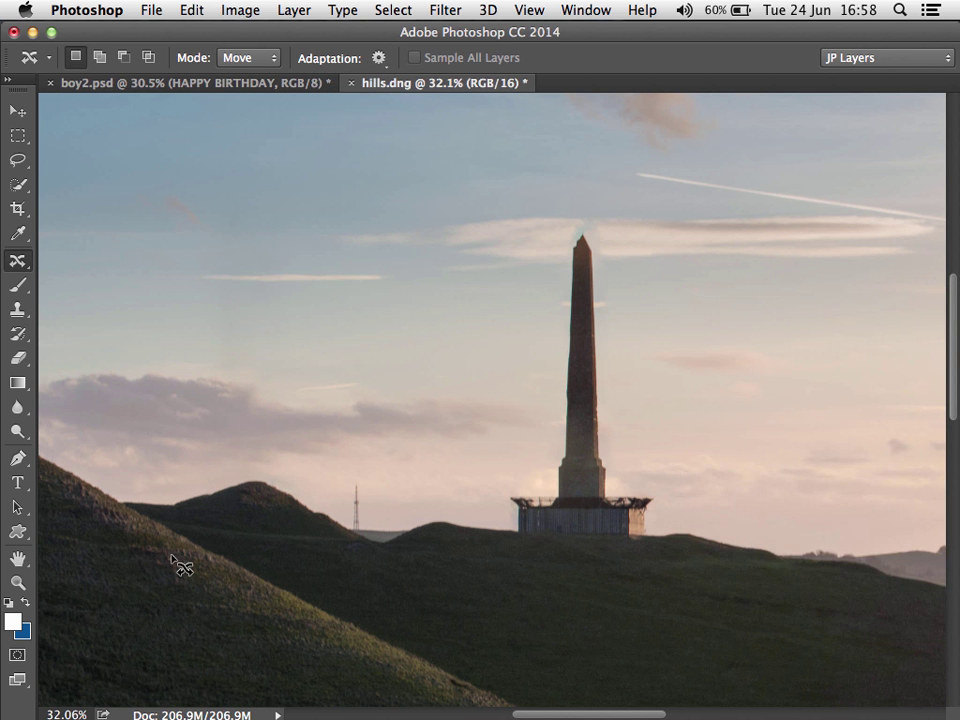
# Switch to Bridge and open car_cutout.psd in Photoshop.
pyautogui.hotkey('ctrl', 'Up')
pyautogui.click(54, 407)
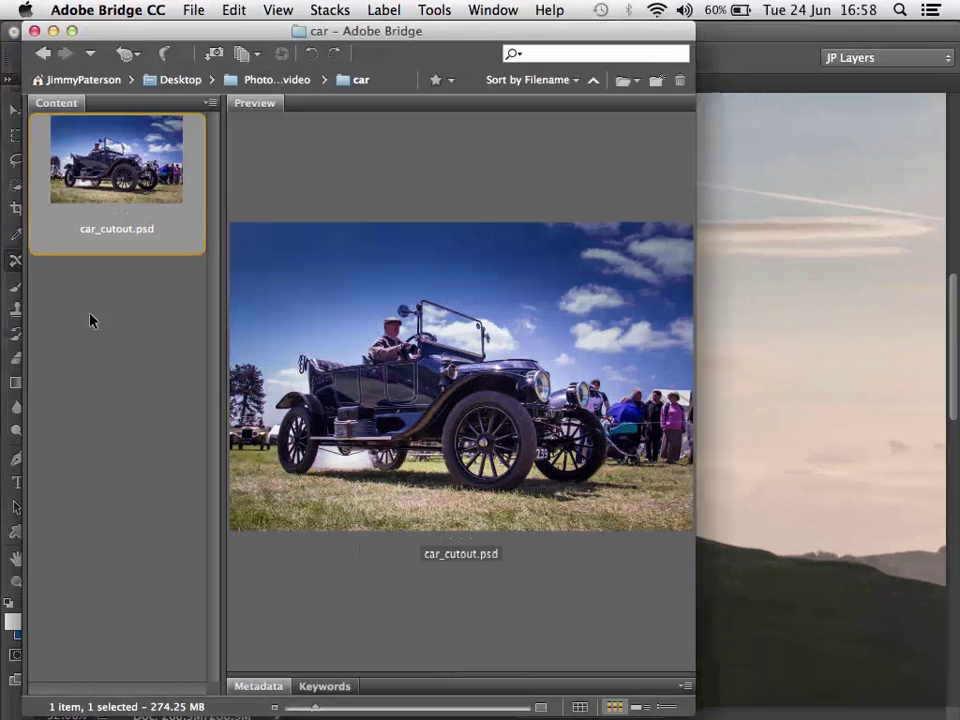
pyautogui.doubleClick(90, 201)
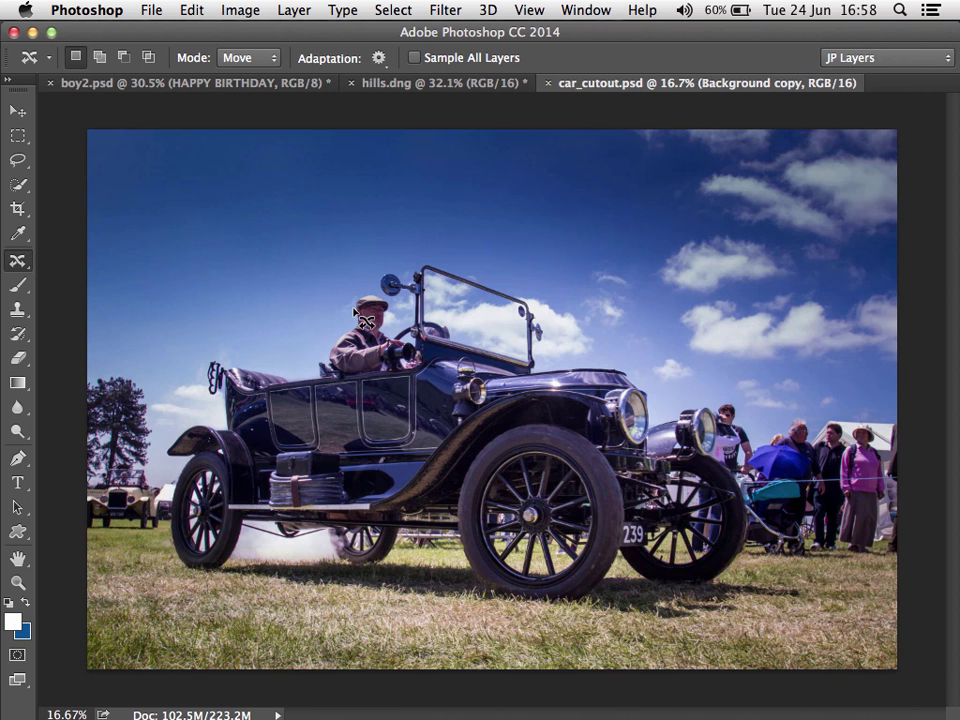
# Show the Layers panel, check the layer under the car, and convert Background copy to a Smart Object.
pyautogui.click(590, 11)
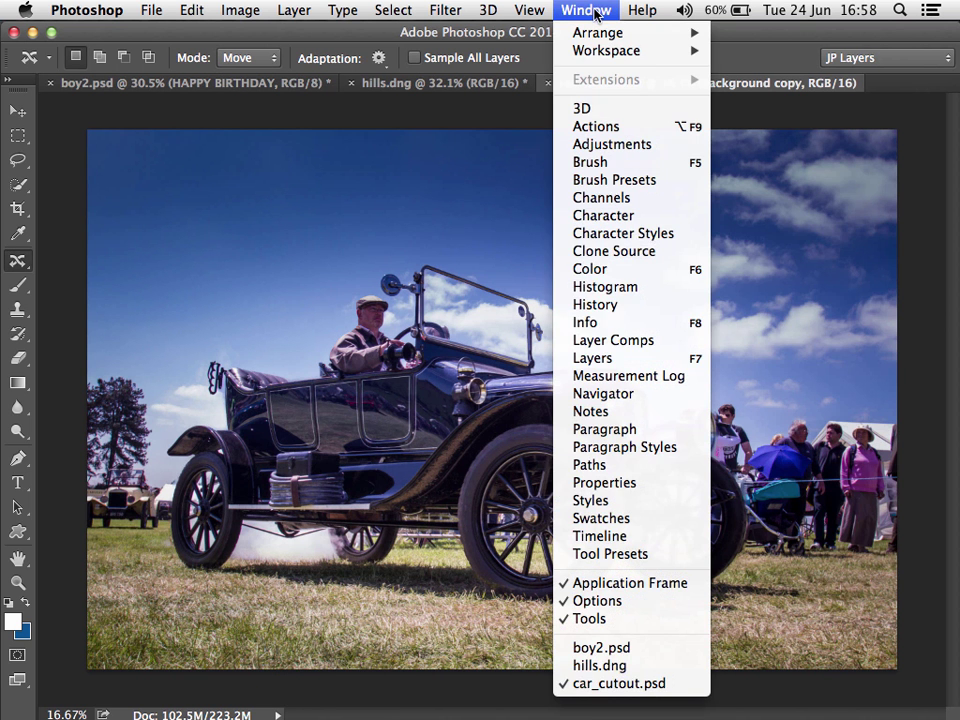
pyautogui.click(623, 358)
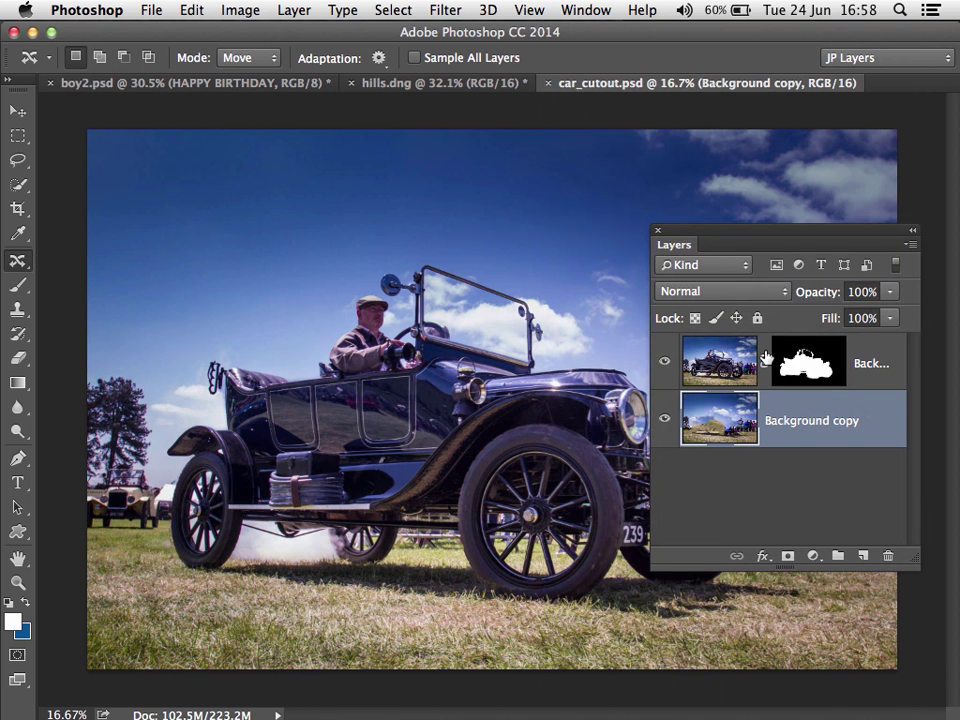
pyautogui.click(665, 362)
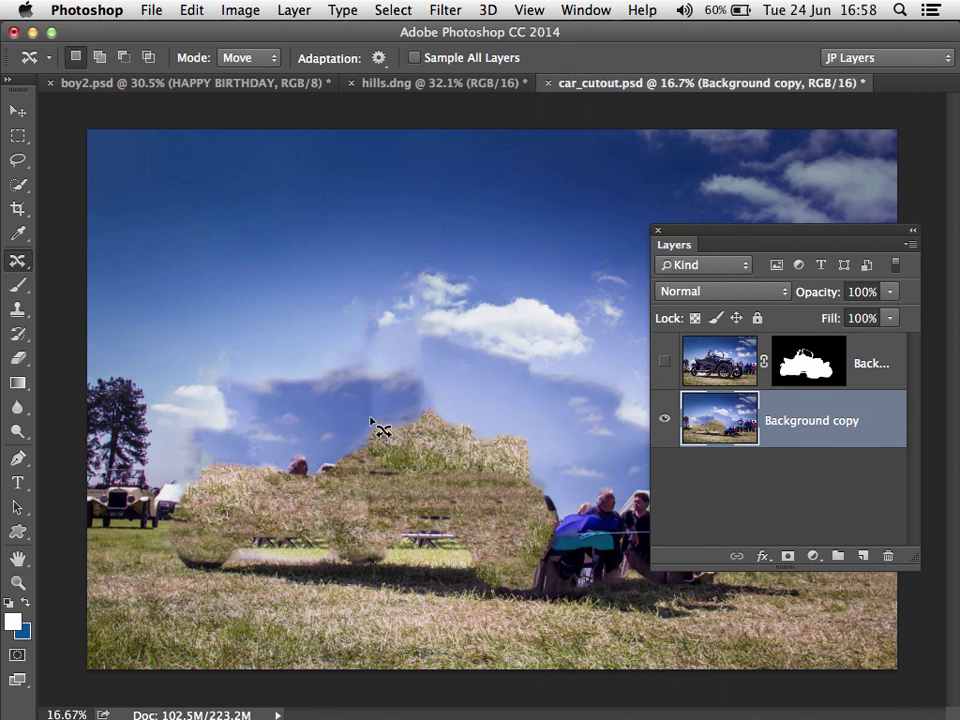
pyautogui.moveTo(672, 247); pyautogui.dragTo(635, 195)
pyautogui.click(630, 326)
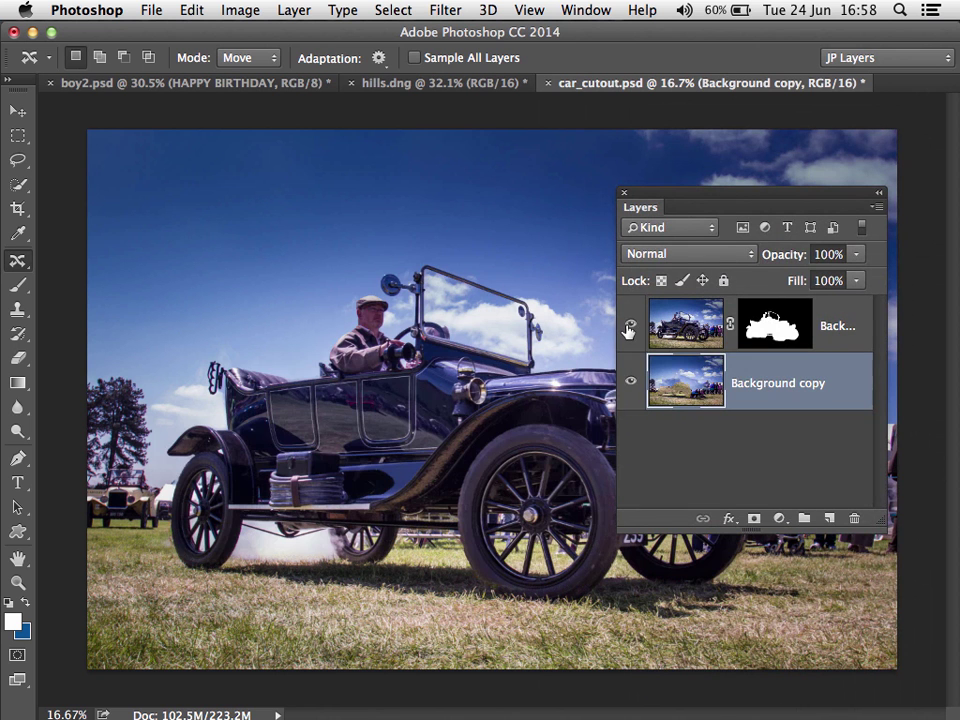
pyautogui.rightClick(740, 371)
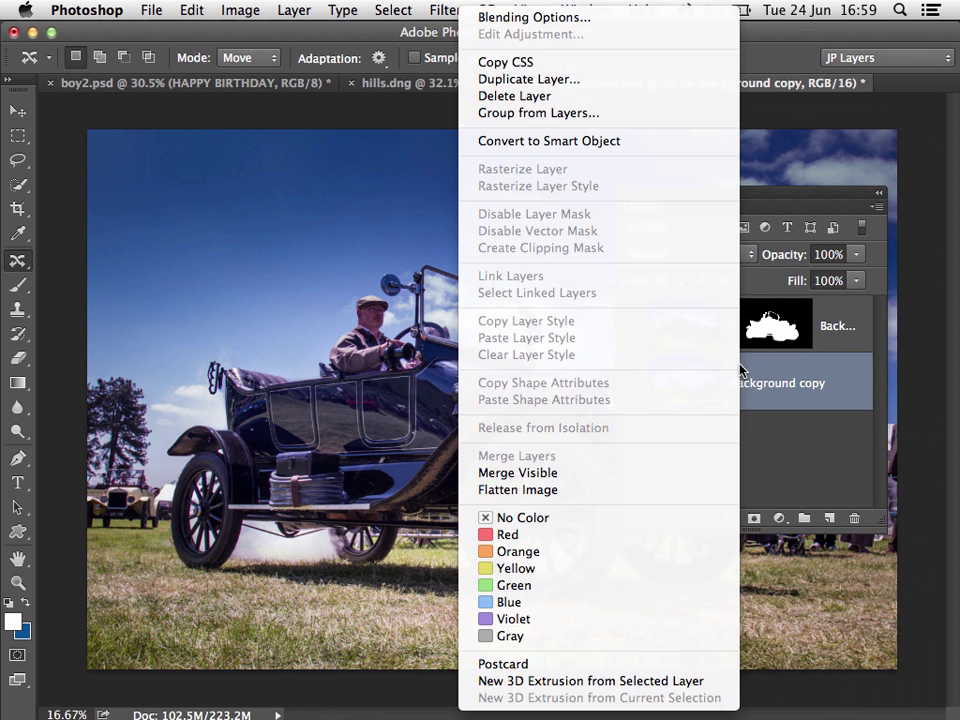
pyautogui.click(561, 140)
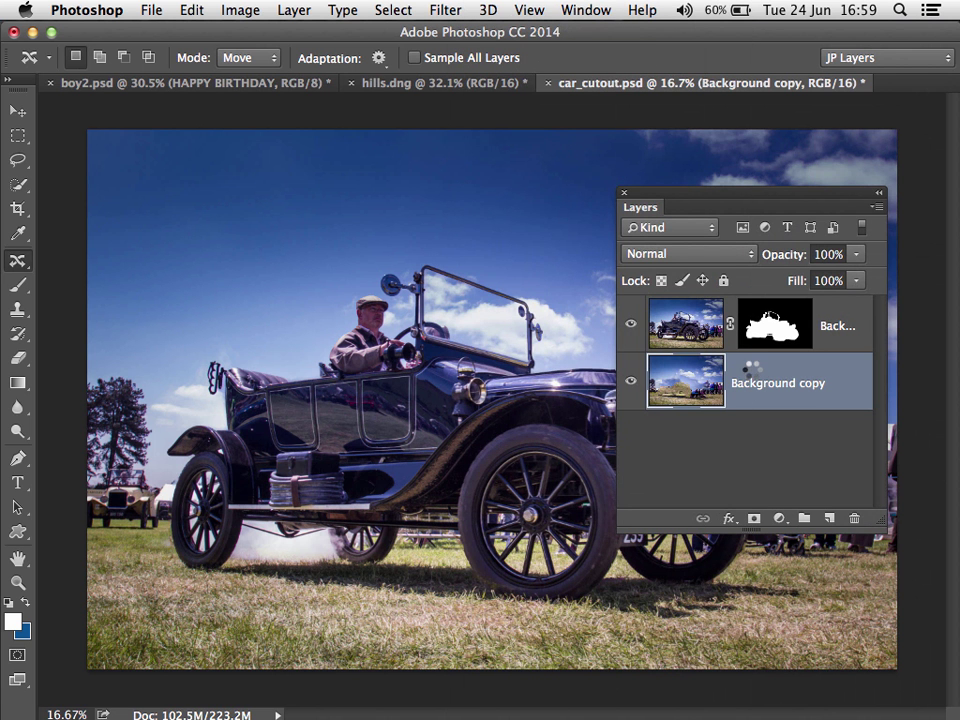
# Start a Path Blur on the Background copy layer and fit the whole image in view.
pyautogui.click(445, 10)
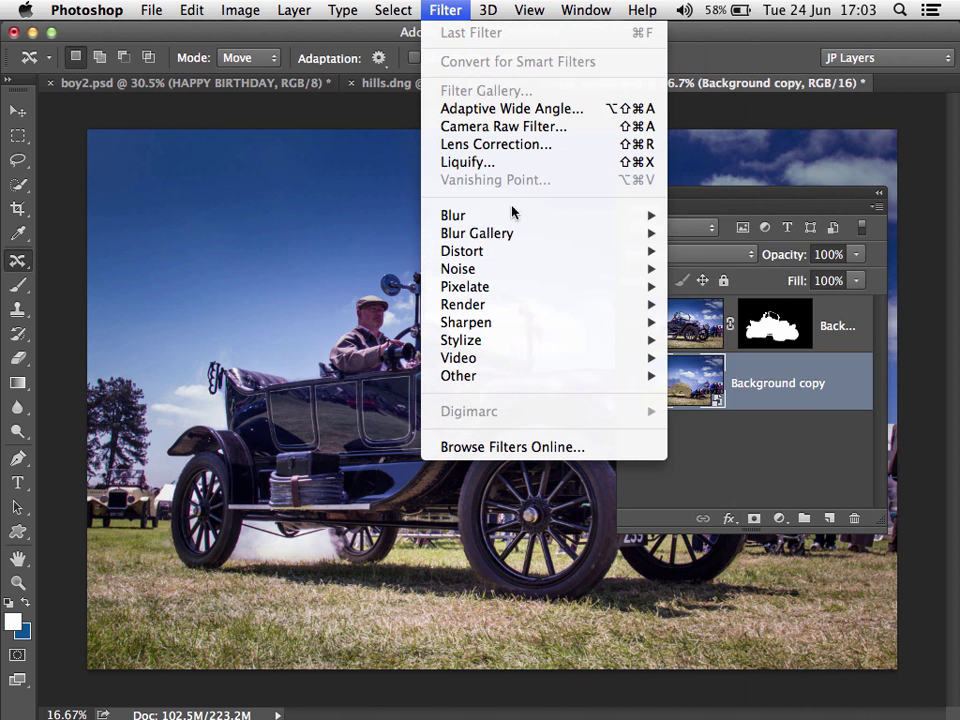
pyautogui.moveTo(541, 237)
pyautogui.click(700, 287)
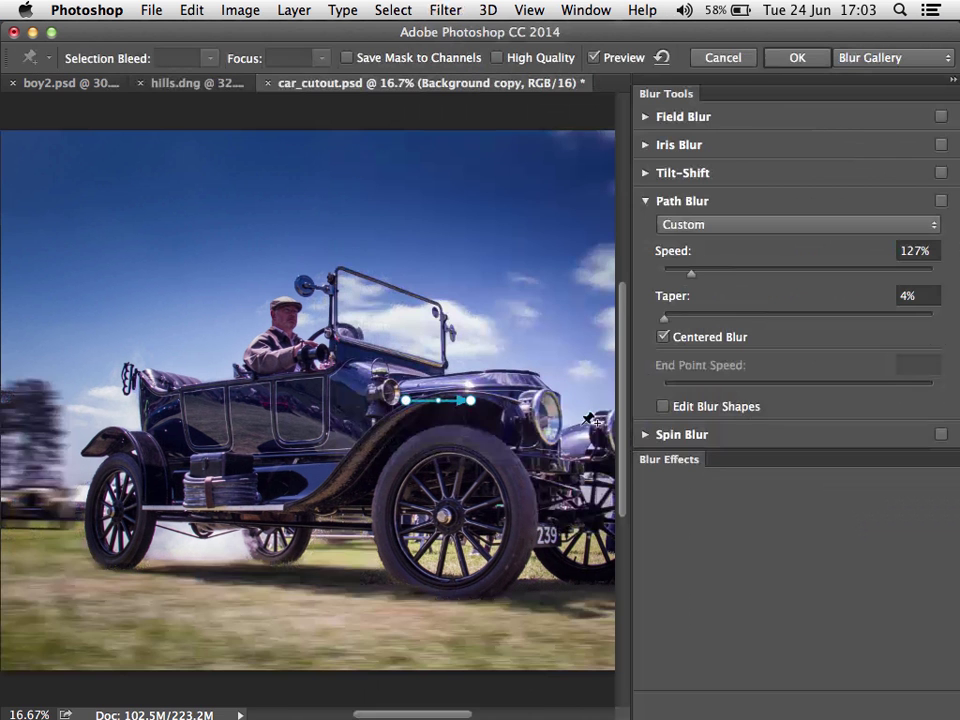
pyautogui.moveTo(420, 713); pyautogui.dragTo(442, 713)
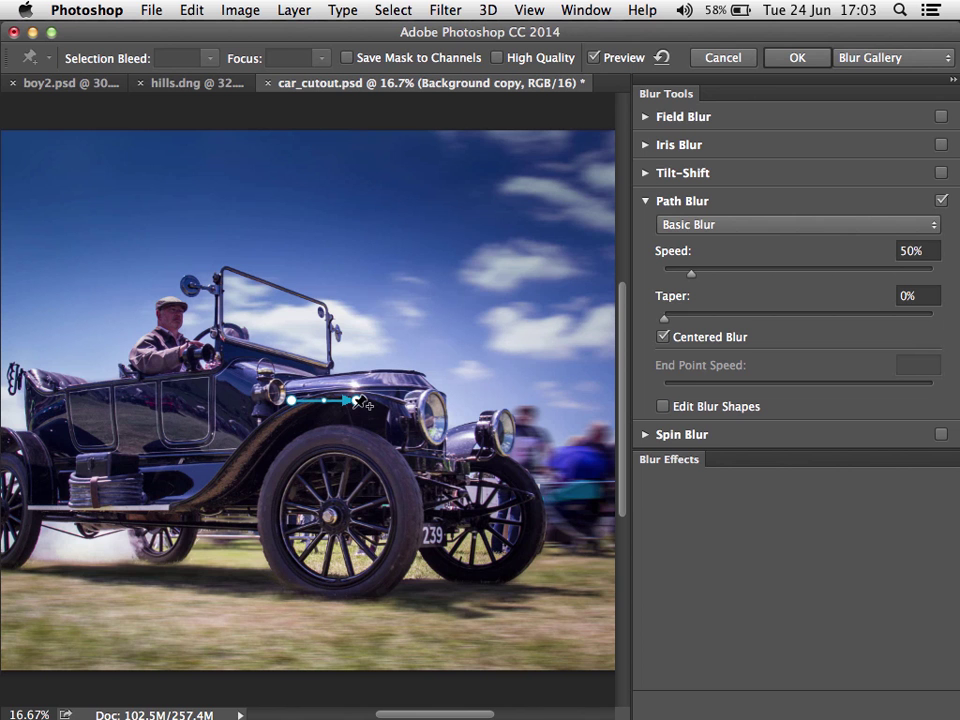
pyautogui.press('super+0')
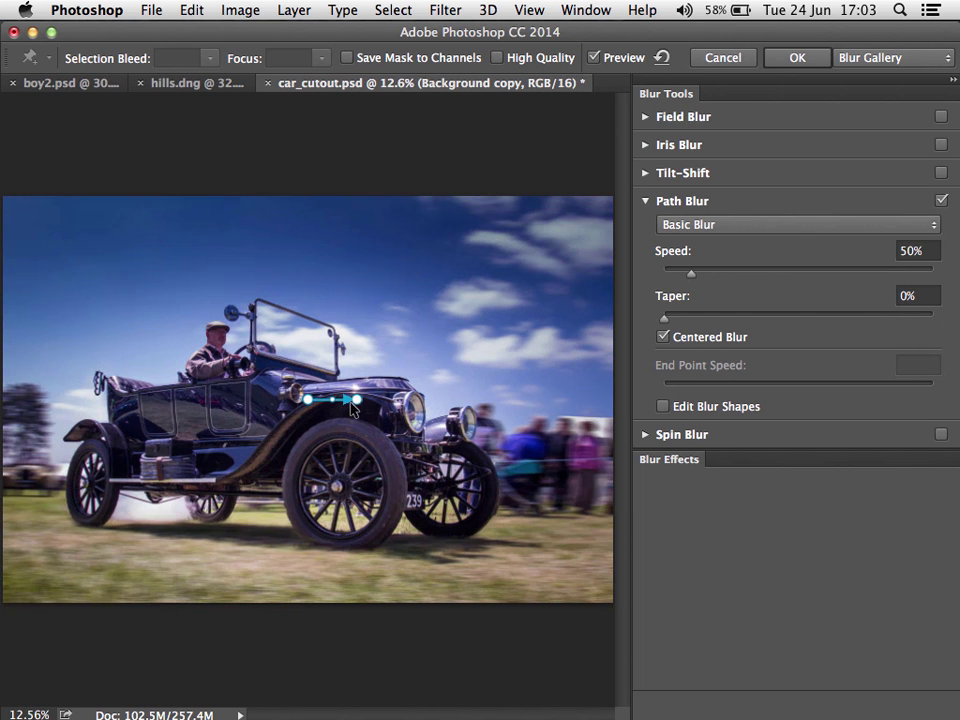
# Stretch and gently curve the blur path along the car, with Speed 75% and Taper 7%.
pyautogui.moveTo(357, 404); pyautogui.dragTo(478, 400)
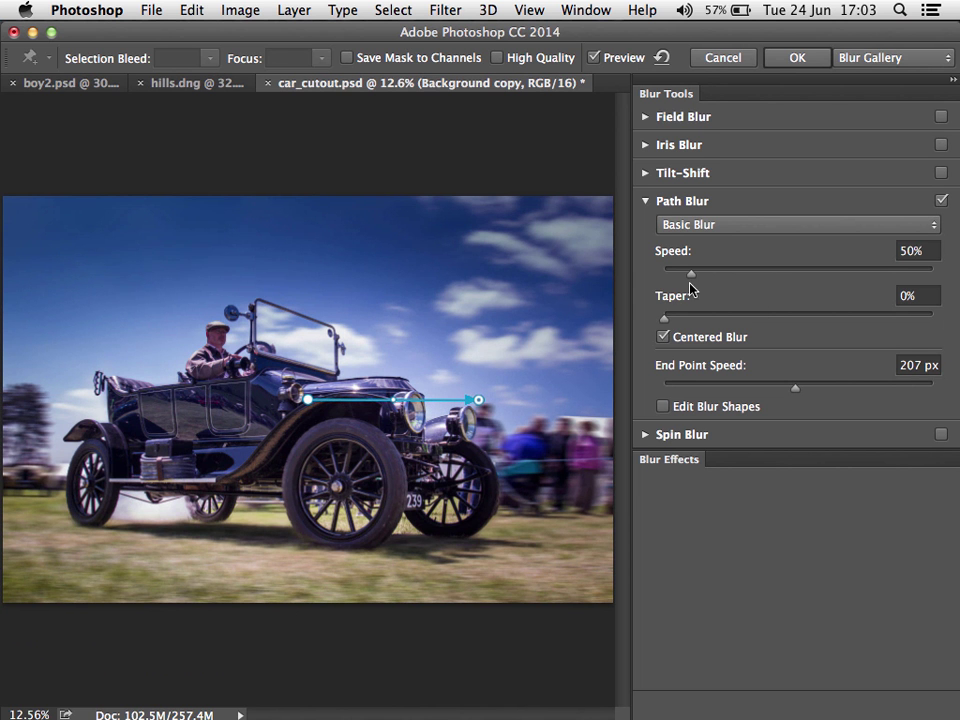
pyautogui.moveTo(691, 274); pyautogui.dragTo(701, 317)
pyautogui.moveTo(390, 400); pyautogui.dragTo(389, 418)
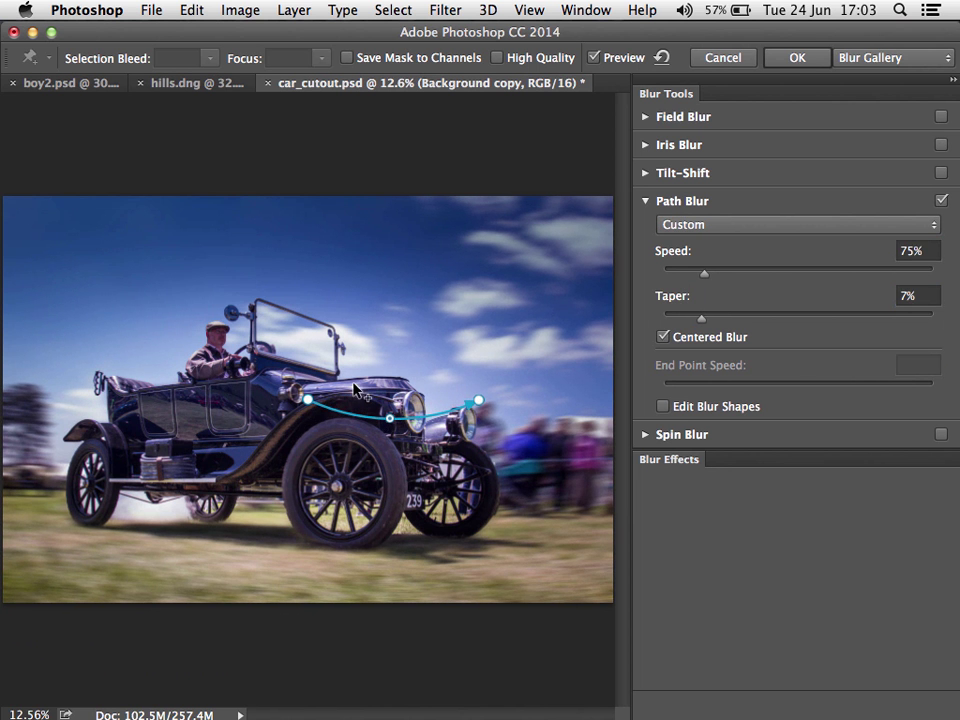
pyautogui.moveTo(307, 399); pyautogui.dragTo(295, 404)
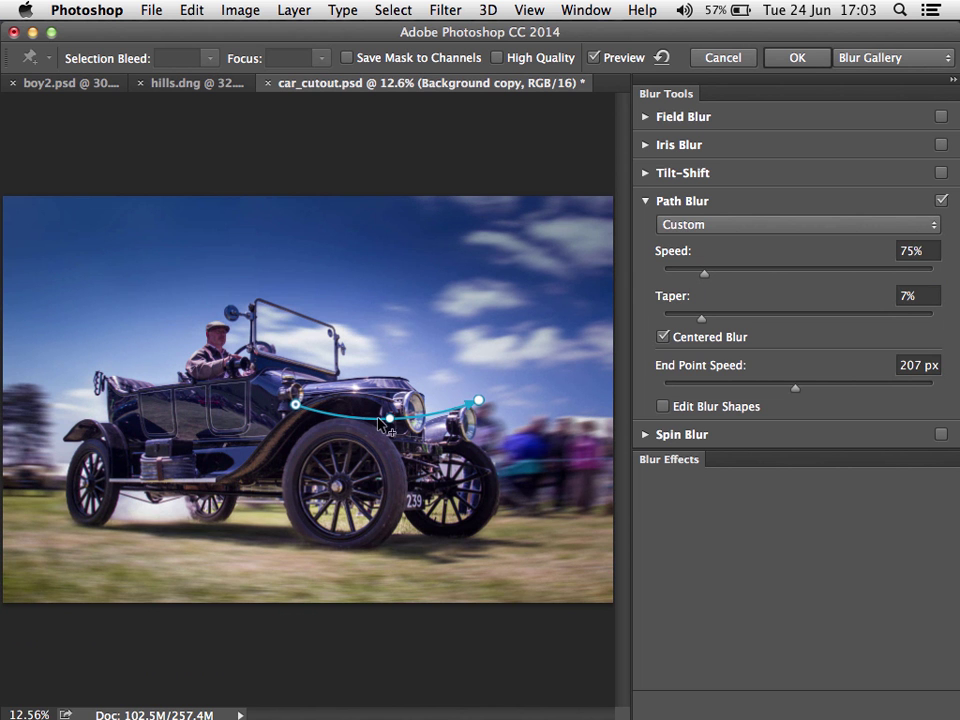
pyautogui.moveTo(389, 418); pyautogui.dragTo(390, 412)
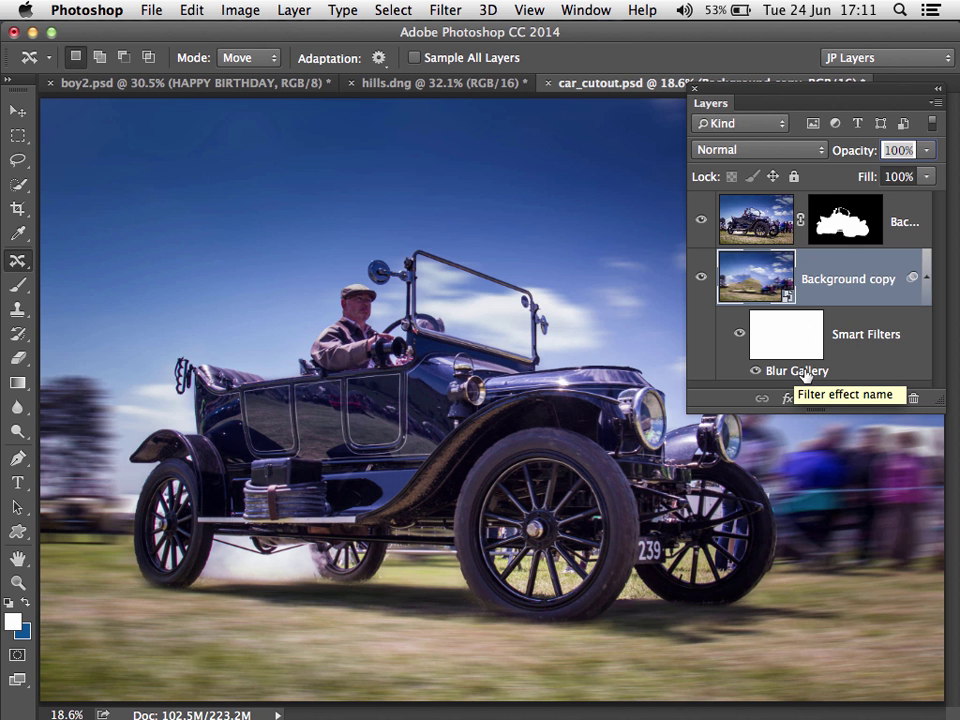
# Convert the masked car layer into a Smart Object.
pyautogui.click(762, 234)
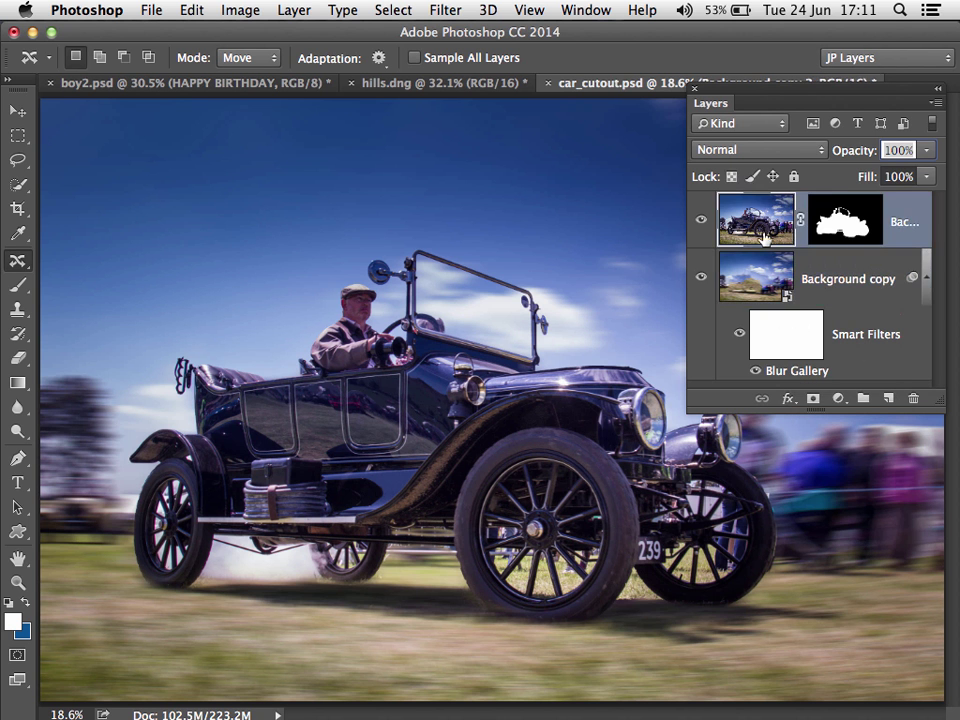
pyautogui.rightClick(894, 193)
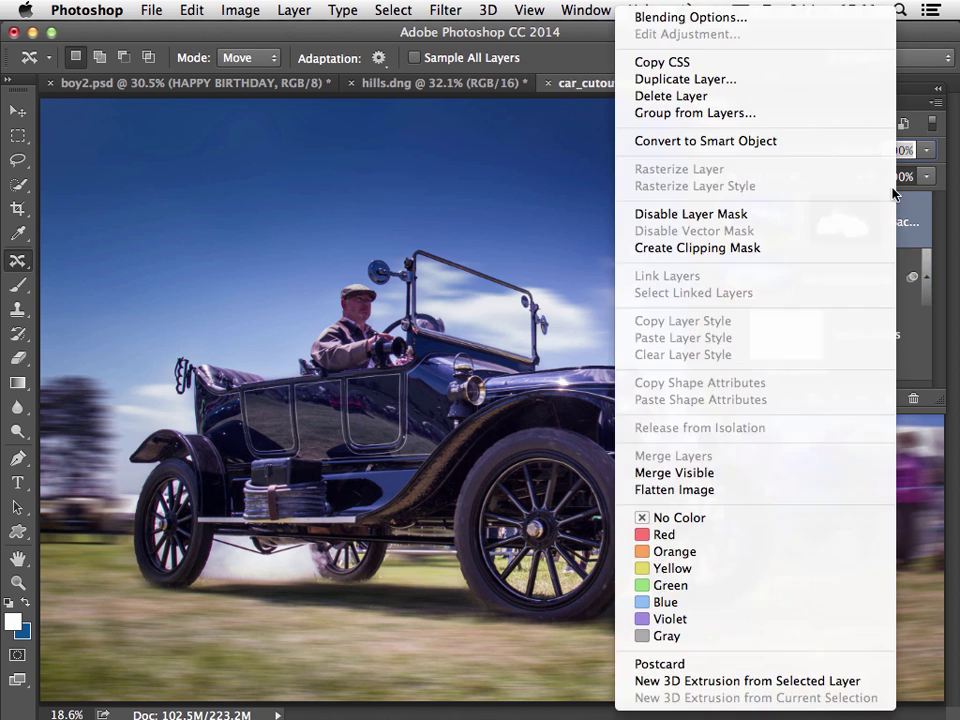
pyautogui.click(789, 143)
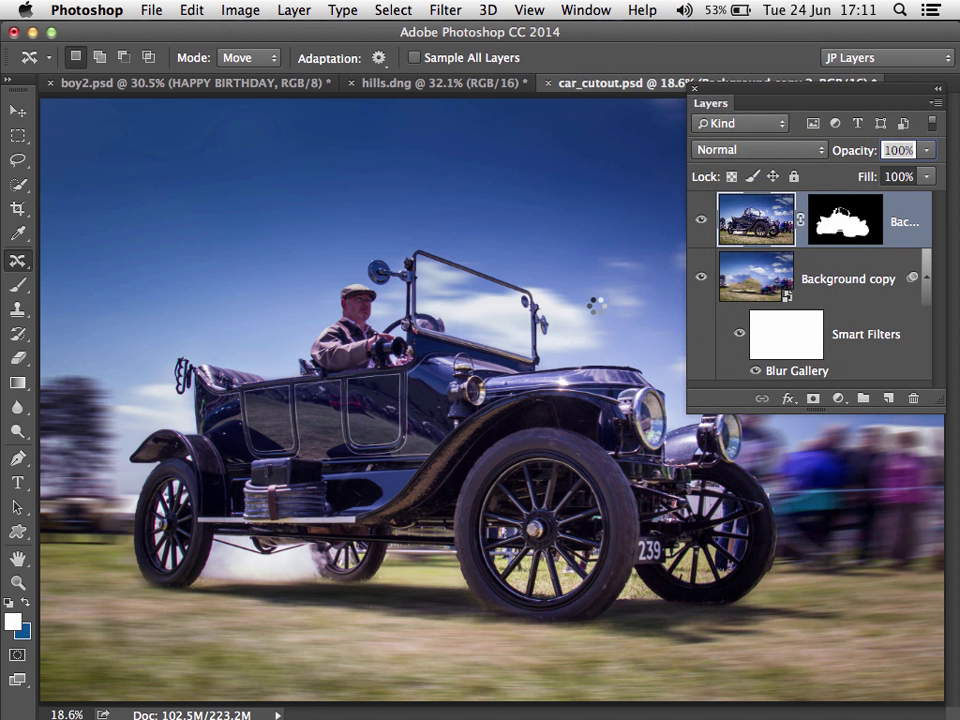
# Start a Spin Blur on the car layer centred on the front wheel, zoomed in on it.
pyautogui.click(461, 9)
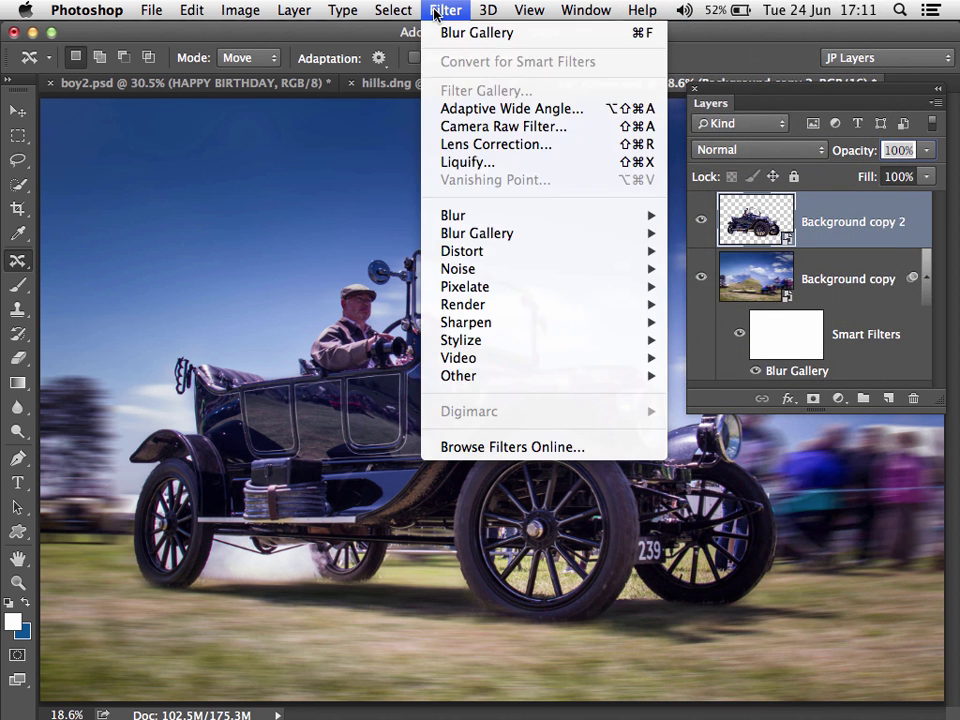
pyautogui.moveTo(659, 238)
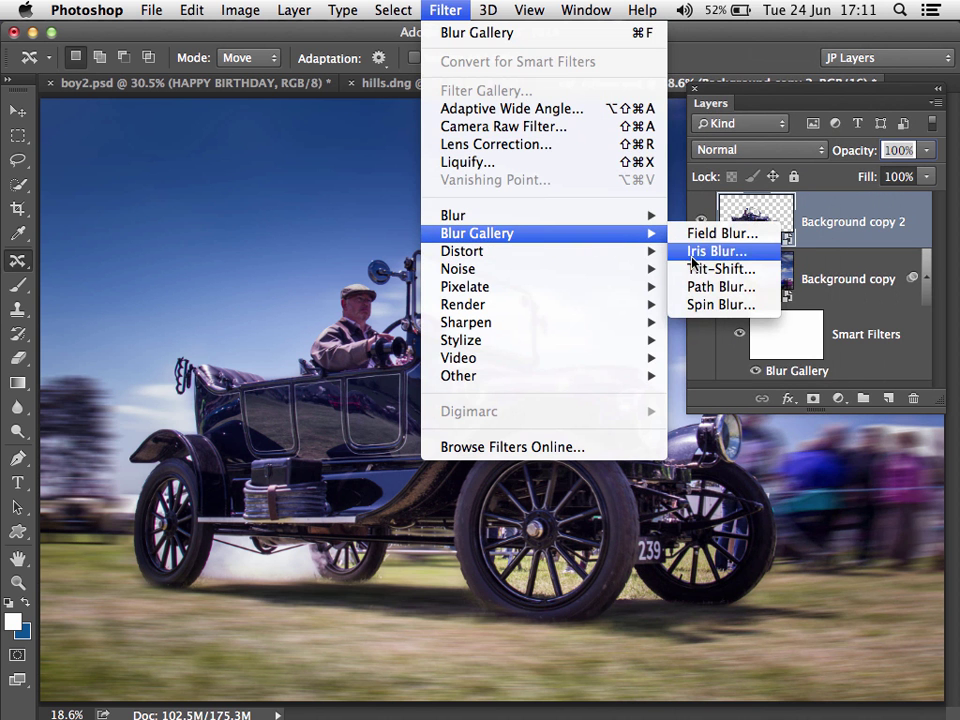
pyautogui.click(700, 303)
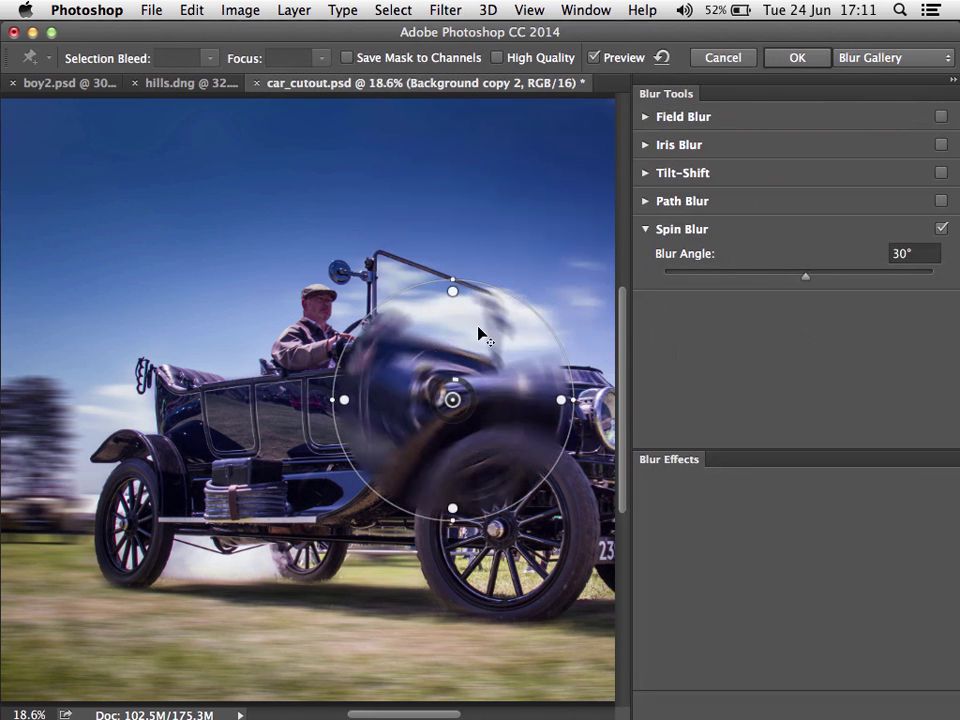
pyautogui.moveTo(455, 413); pyautogui.dragTo(356, 455)
pyautogui.keyDown('super'); pyautogui.click(494, 510); pyautogui.keyUp('super')
pyautogui.keyDown('super'); pyautogui.click(494, 510); pyautogui.keyUp('super')
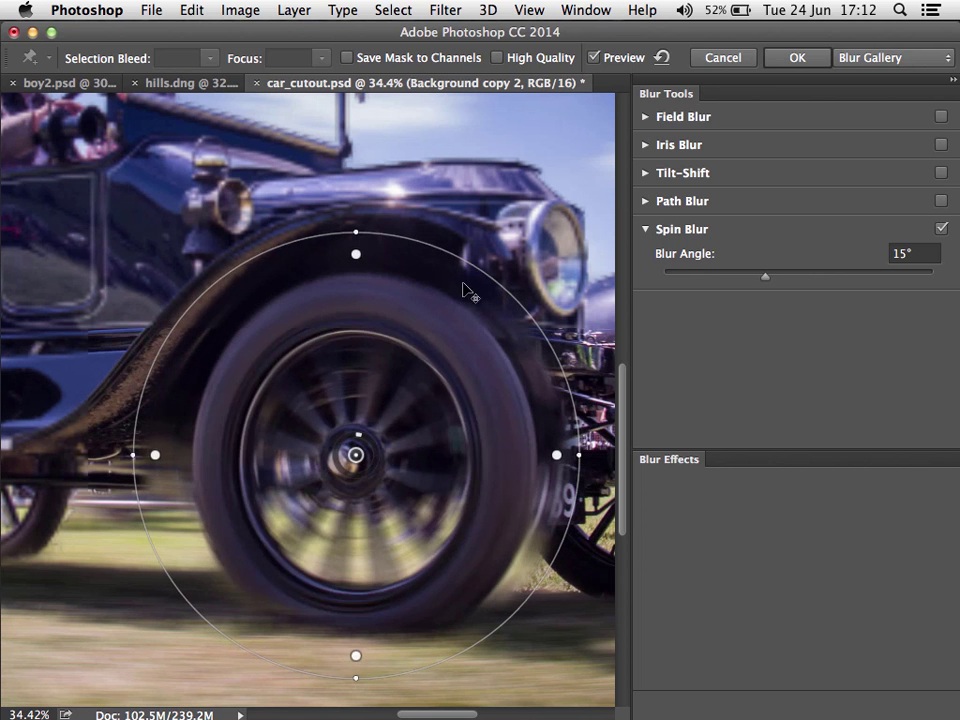
# Resize, tilt and feather the spin ellipse to fit the wheel, centred on the hub at 14°.
pyautogui.moveTo(480, 268); pyautogui.dragTo(450, 301)
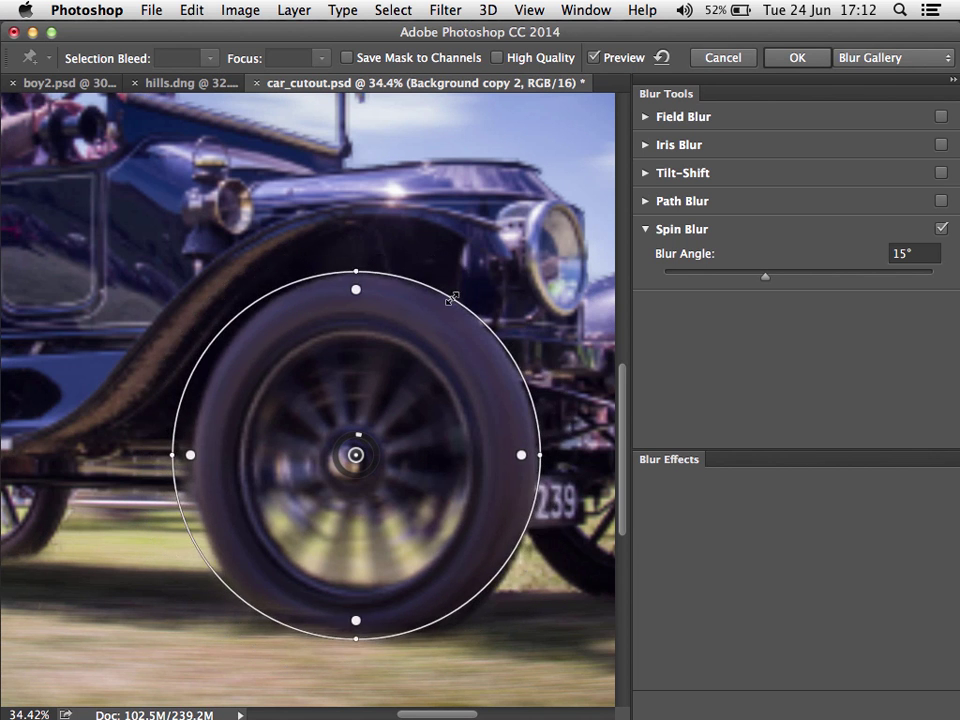
pyautogui.moveTo(189, 386)
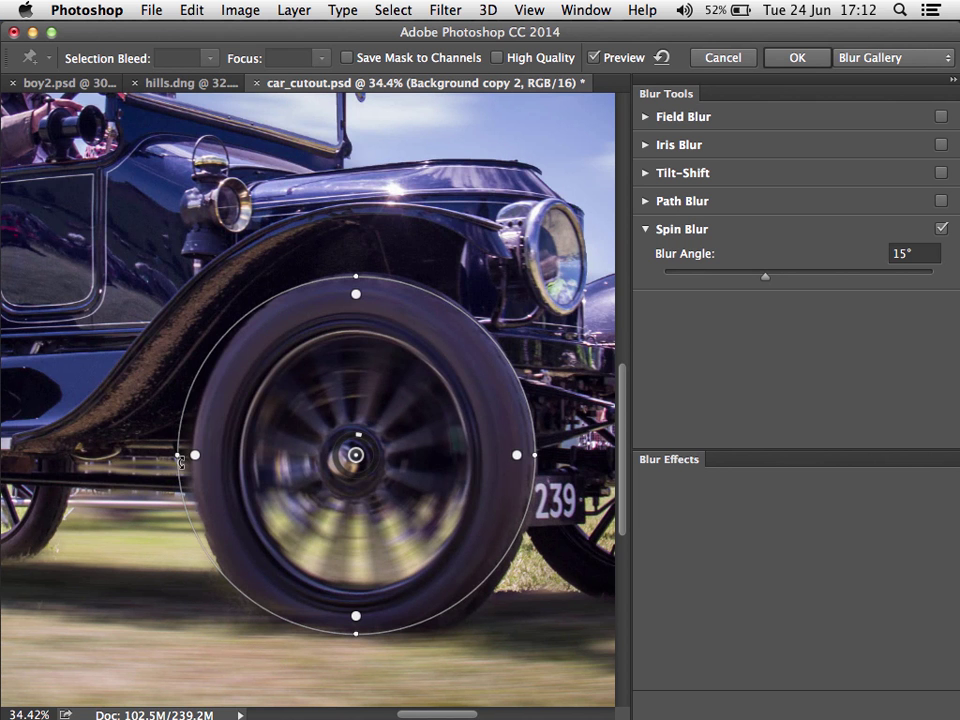
pyautogui.moveTo(175, 456); pyautogui.dragTo(193, 455)
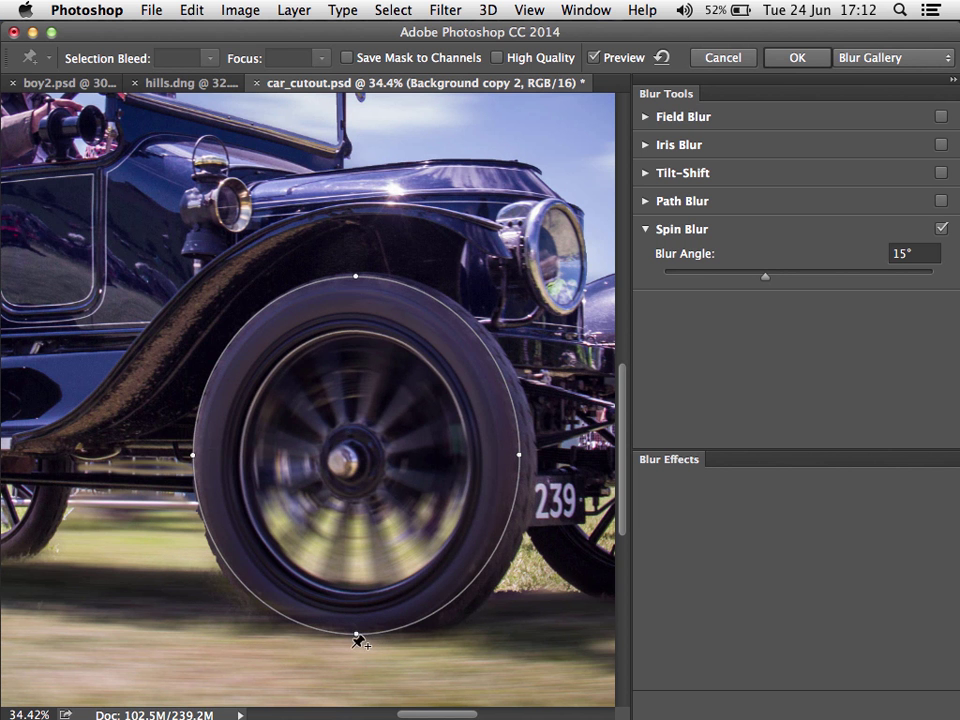
pyautogui.moveTo(351, 634); pyautogui.dragTo(372, 637)
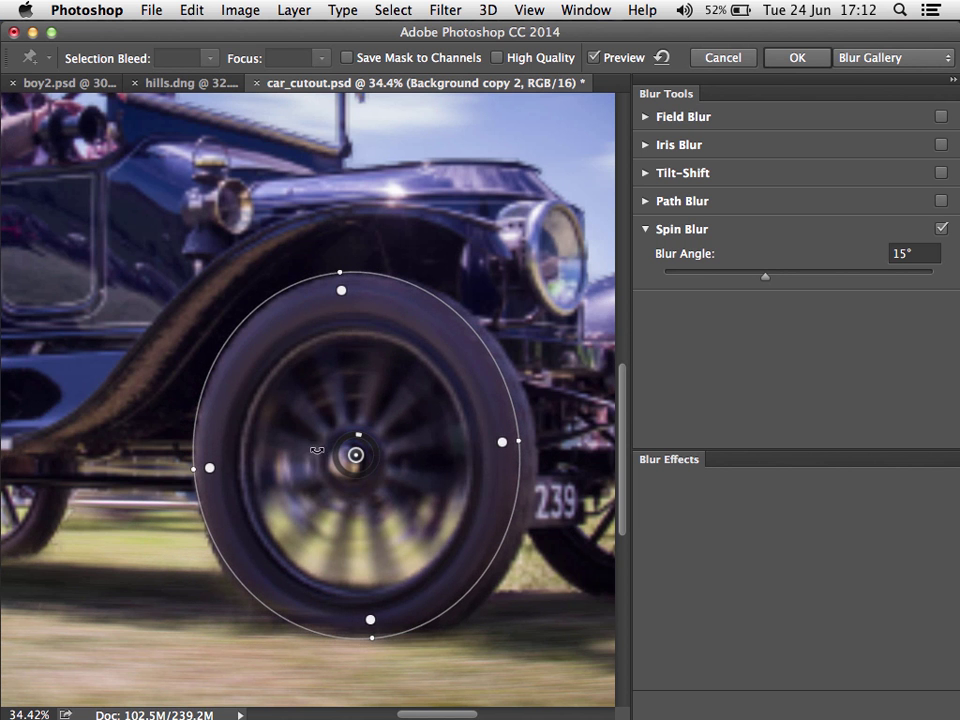
pyautogui.moveTo(356, 457); pyautogui.dragTo(368, 462)
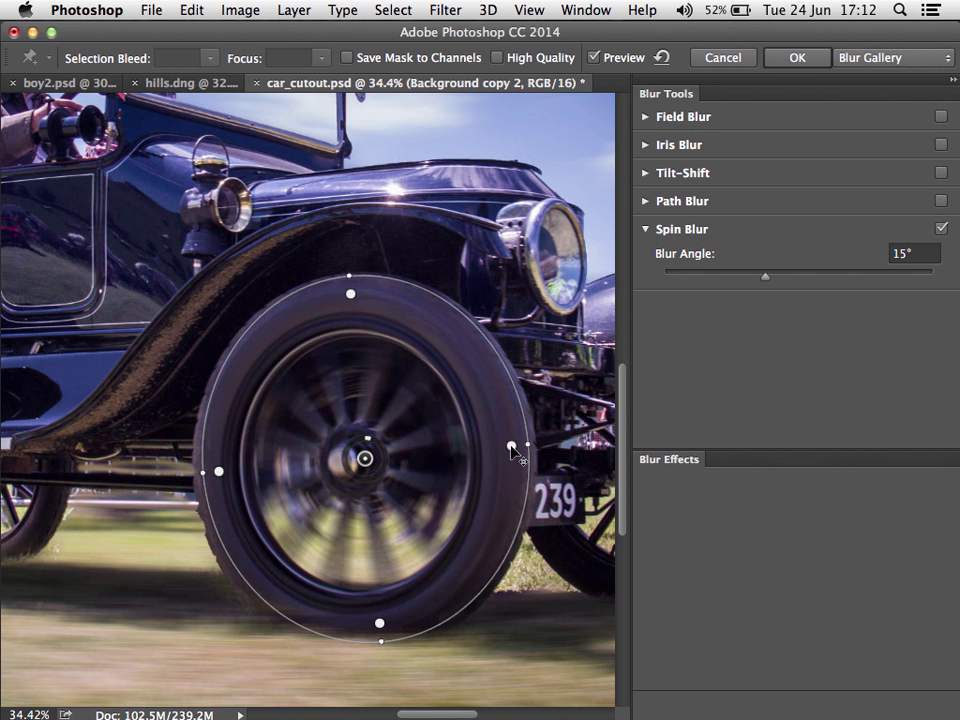
pyautogui.moveTo(512, 447)
pyautogui.mouseDown()
pyautogui.moveTo(495, 450)
pyautogui.moveTo(504, 447)
pyautogui.mouseUp()
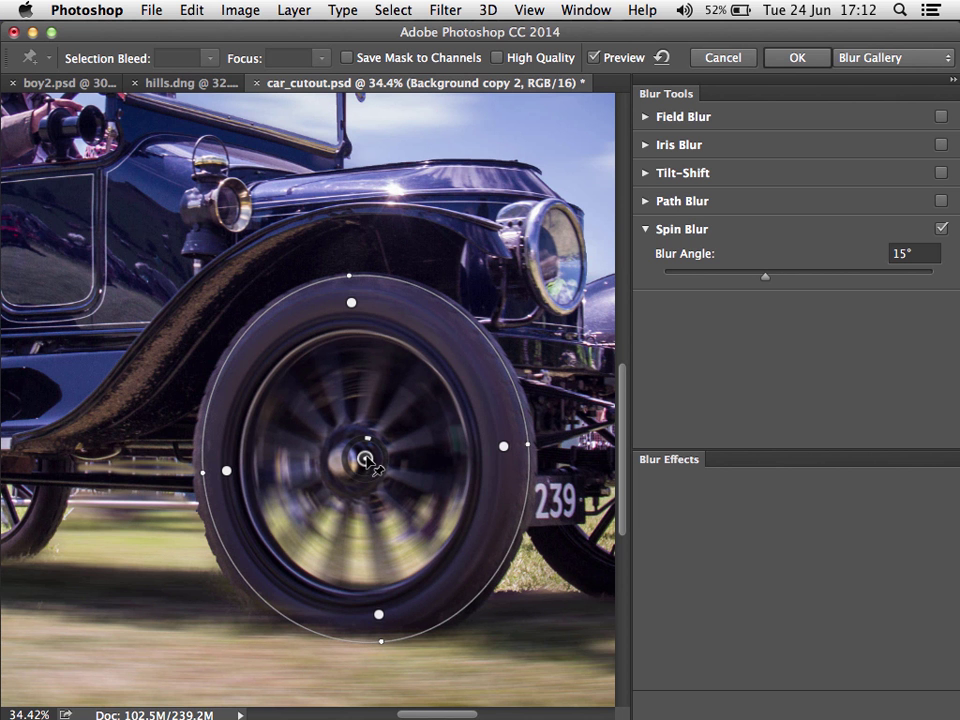
pyautogui.moveTo(366, 459); pyautogui.dragTo(337, 466)
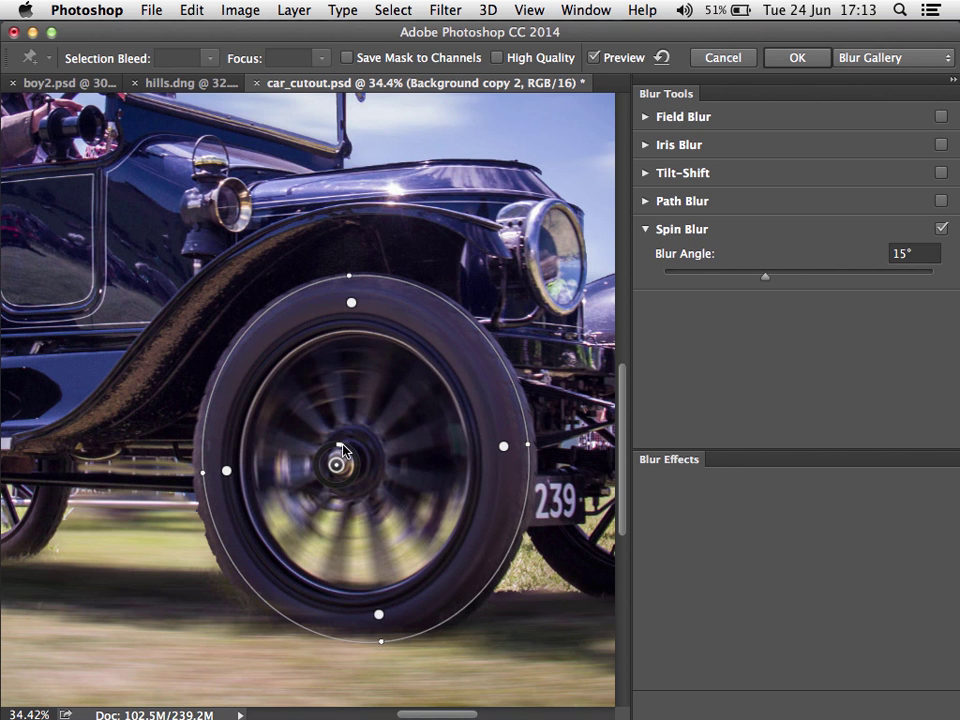
pyautogui.moveTo(341, 451); pyautogui.dragTo(342, 450)
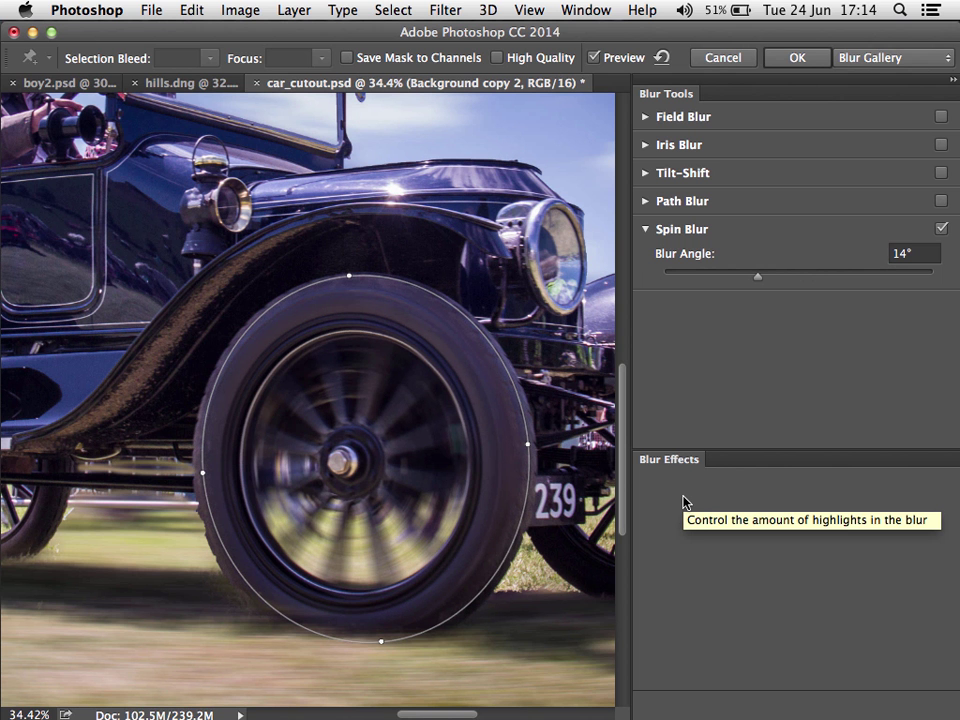
# Copy the spin blur onto the farther wheel, resizing it and centring it on that hub.
pyautogui.moveTo(521, 467)
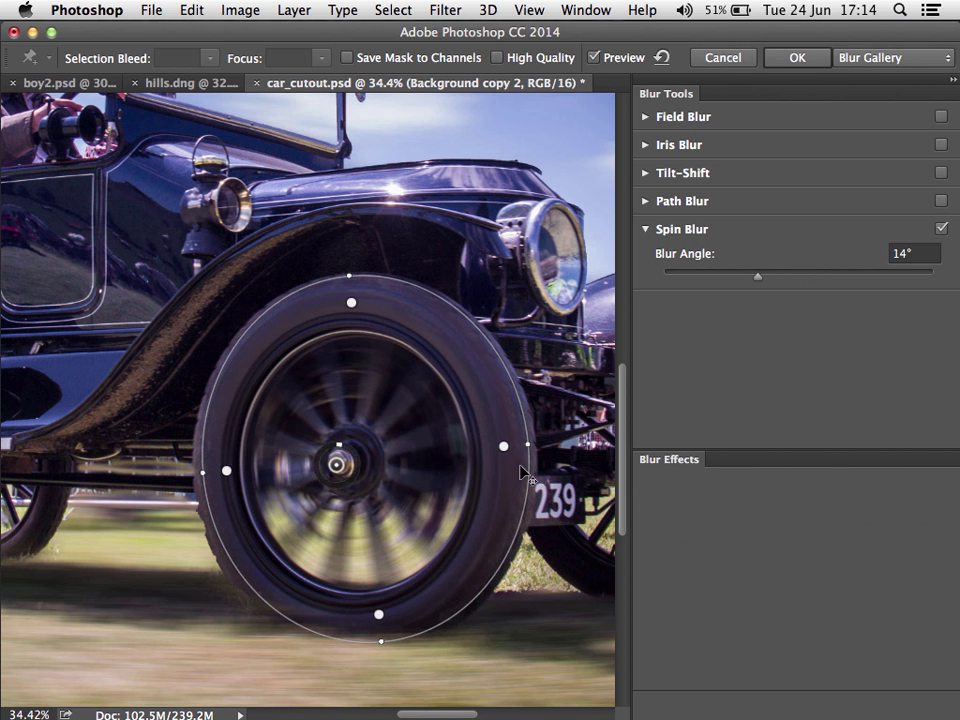
pyautogui.moveTo(401, 487); pyautogui.dragTo(204, 442)
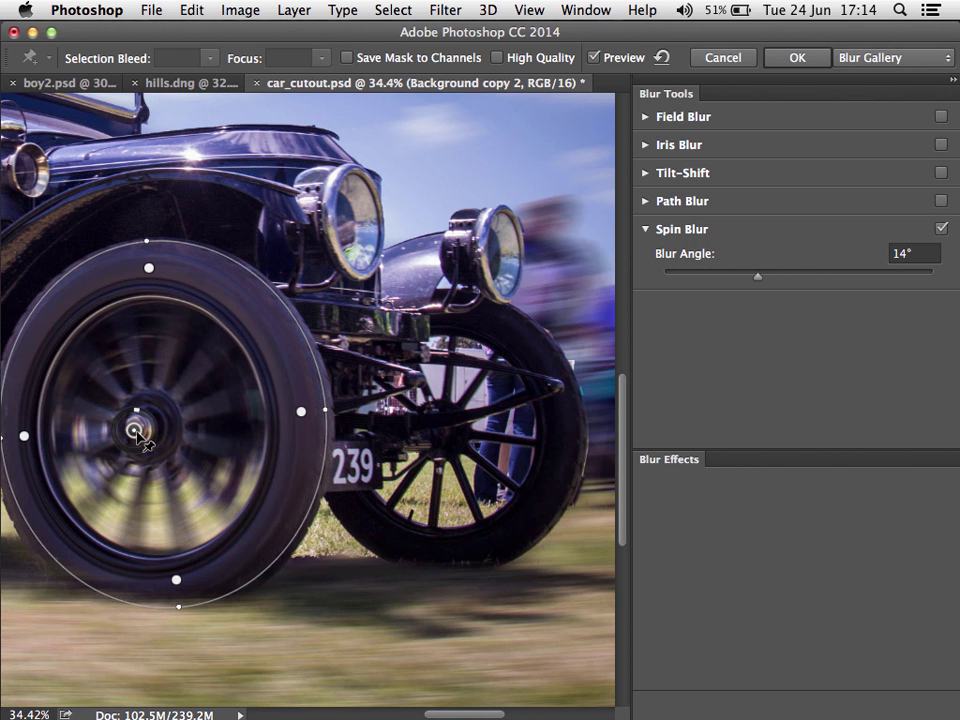
pyautogui.moveTo(140, 437); pyautogui.dragTo(446, 431)
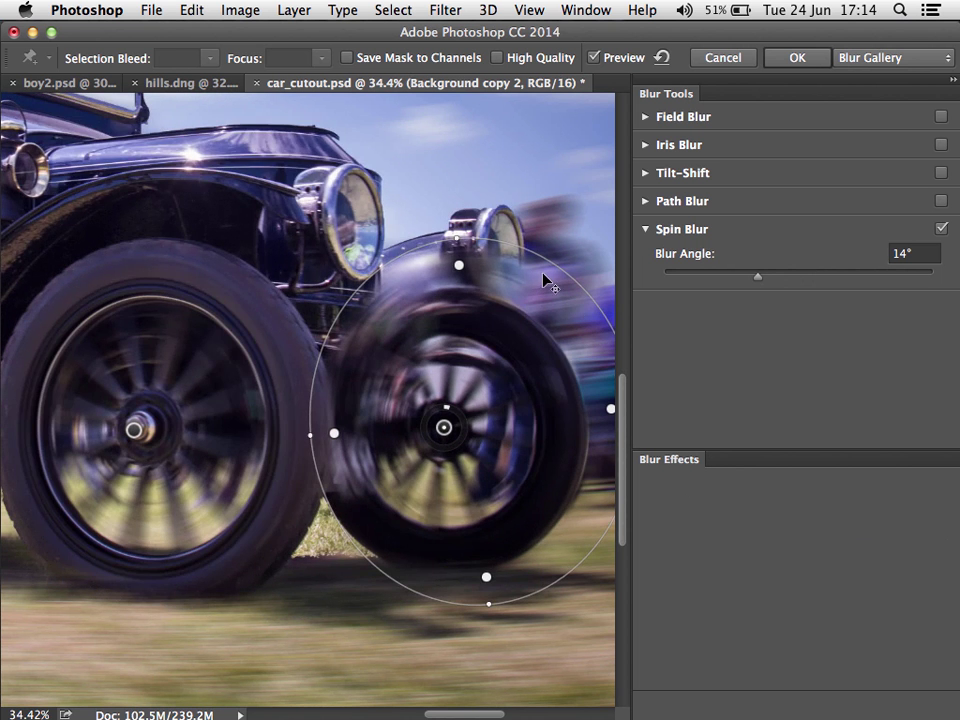
pyautogui.moveTo(553, 283); pyautogui.dragTo(500, 318)
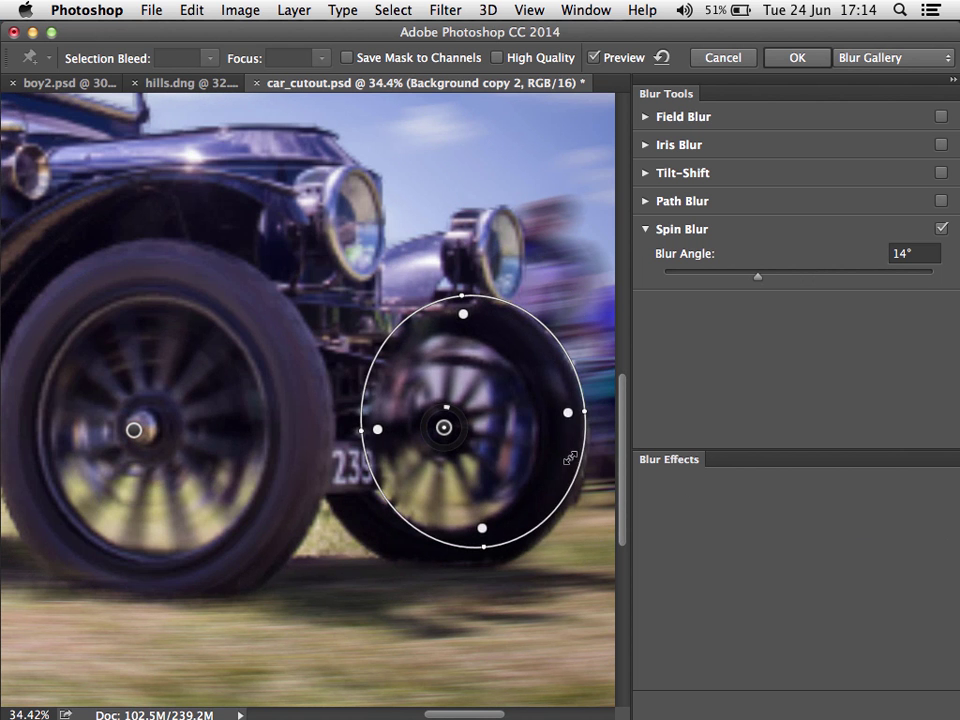
pyautogui.moveTo(568, 456); pyautogui.dragTo(546, 572)
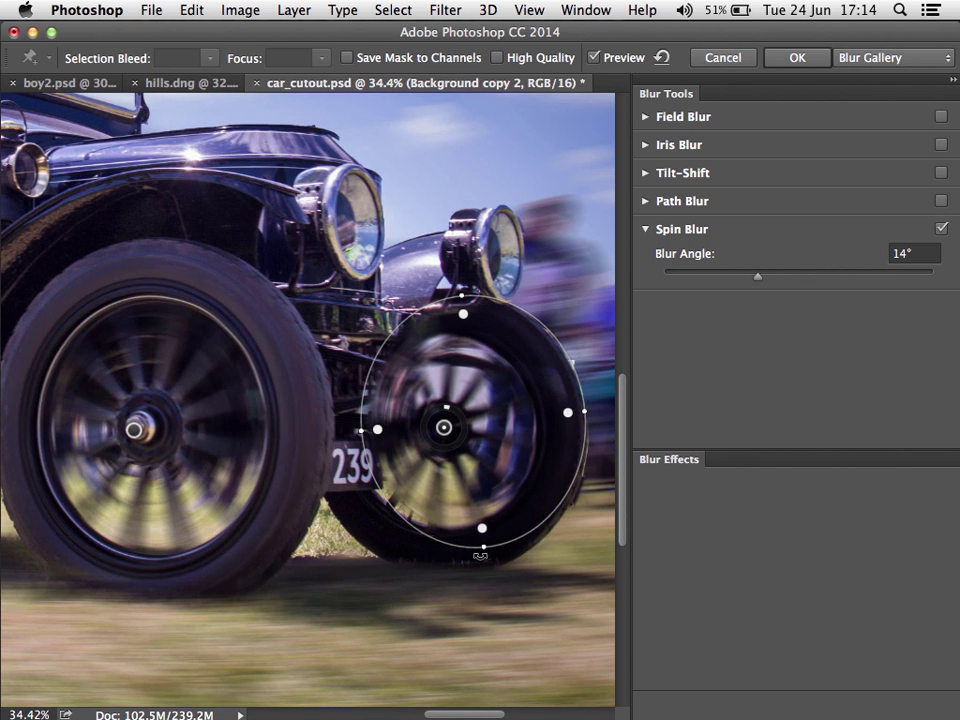
pyautogui.moveTo(442, 437); pyautogui.dragTo(437, 440)
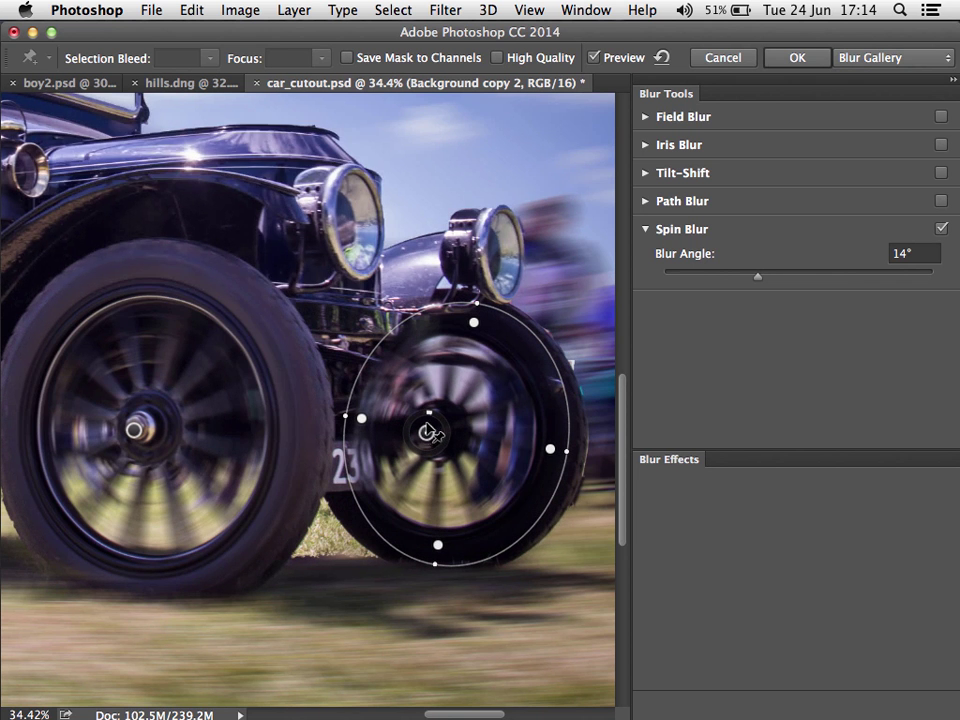
pyautogui.moveTo(437, 440); pyautogui.dragTo(449, 432)
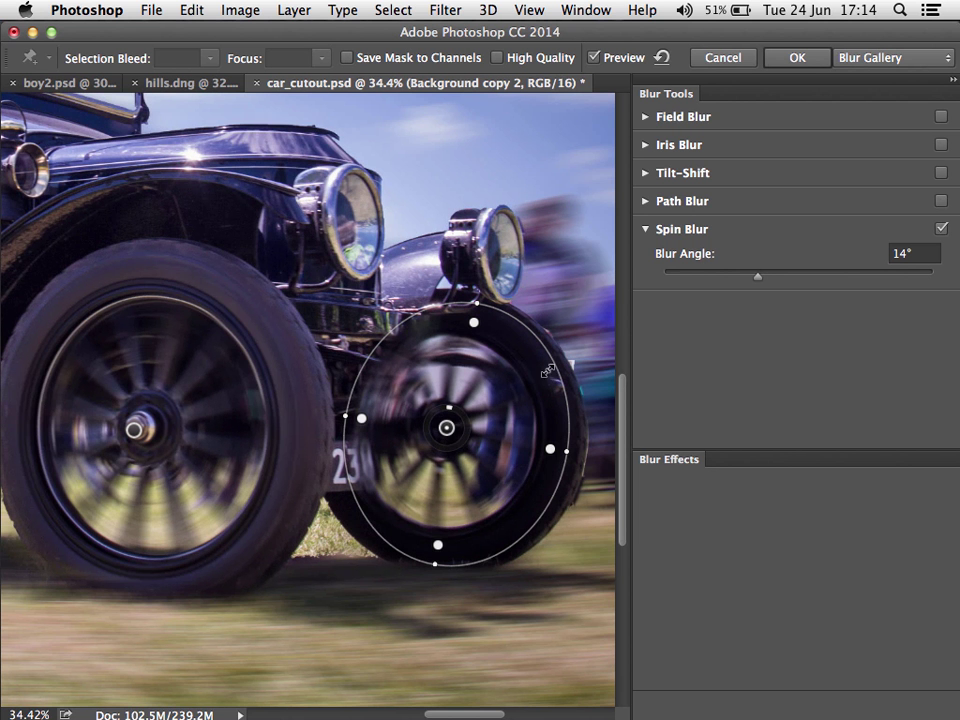
# Apply the spin blur and paint its filter mask off the car body, shrinking the brush to 175.
pyautogui.click(790, 58)
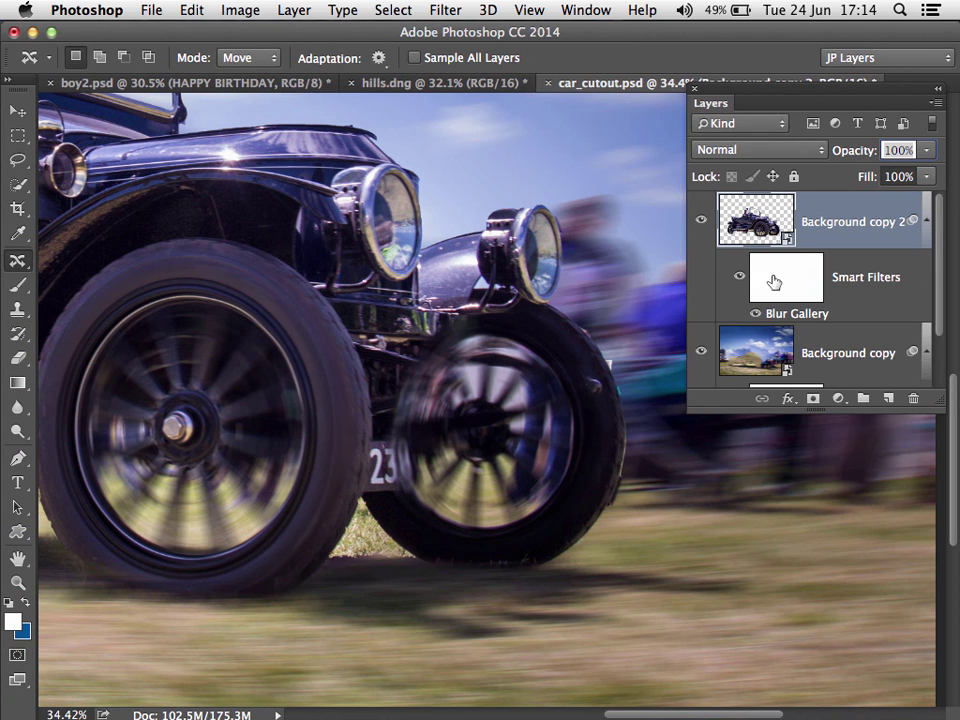
pyautogui.click(780, 283)
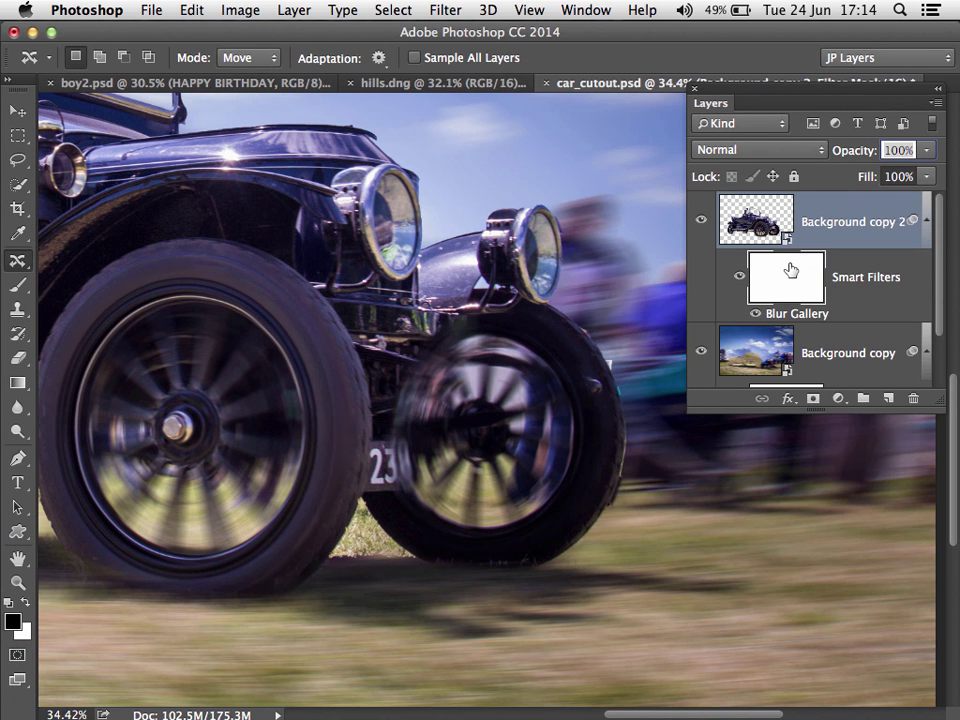
pyautogui.press('b')
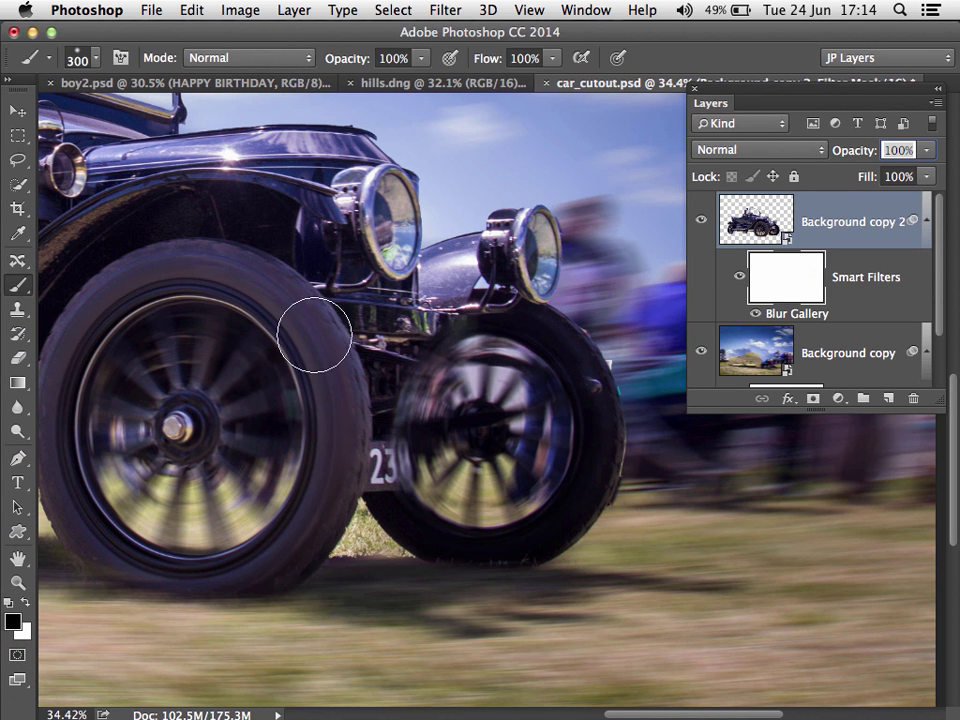
pyautogui.moveTo(403, 335)
pyautogui.mouseDown()
pyautogui.moveTo(380, 407)
pyautogui.moveTo(403, 399)
pyautogui.moveTo(397, 479)
pyautogui.moveTo(414, 350)
pyautogui.moveTo(444, 350)
pyautogui.moveTo(440, 365)
pyautogui.moveTo(446, 333)
pyautogui.mouseUp()
pyautogui.press('[')
pyautogui.press('[')
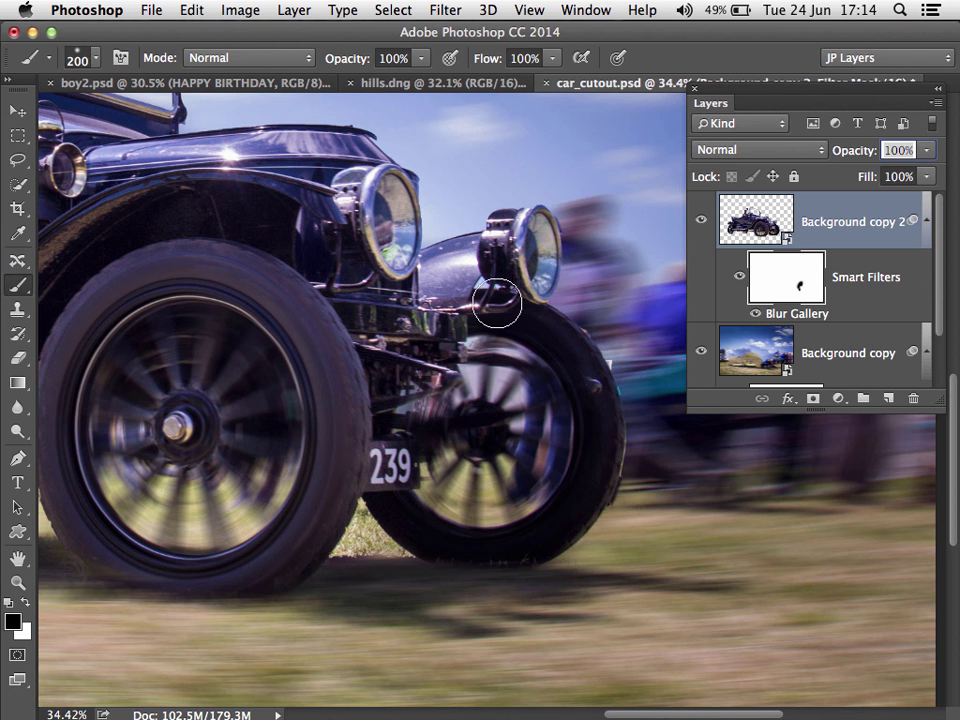
pyautogui.press('[')
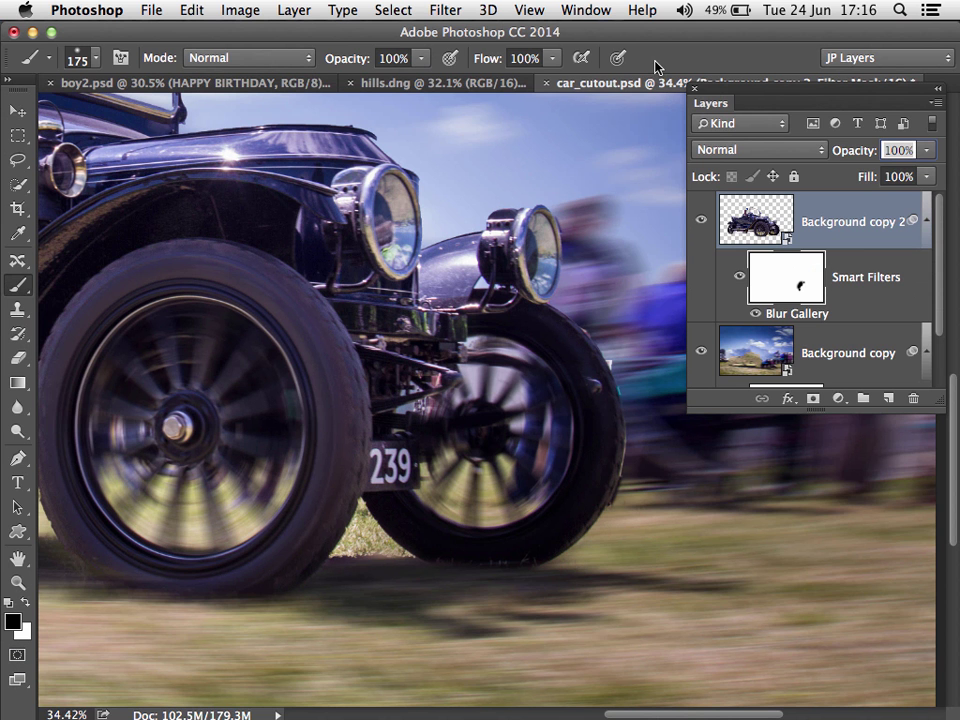
pyautogui.click(495, 88)
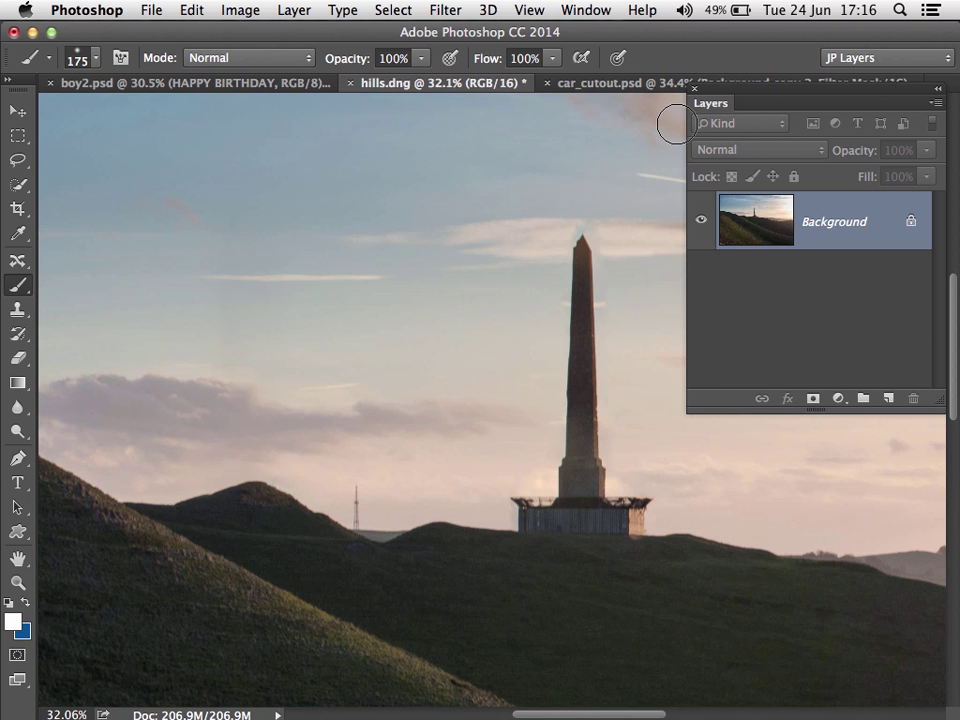
# Fit the whole hills.dng photo on screen and open the Liquify filter.
pyautogui.press('super+minus')
pyautogui.press('super+0')
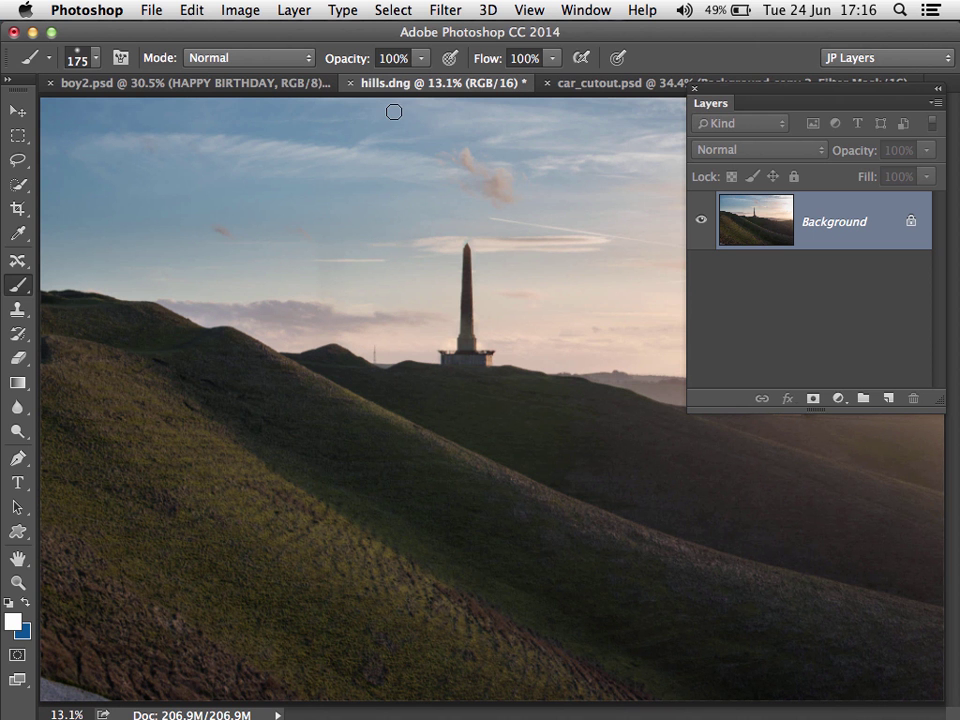
pyautogui.click(445, 12)
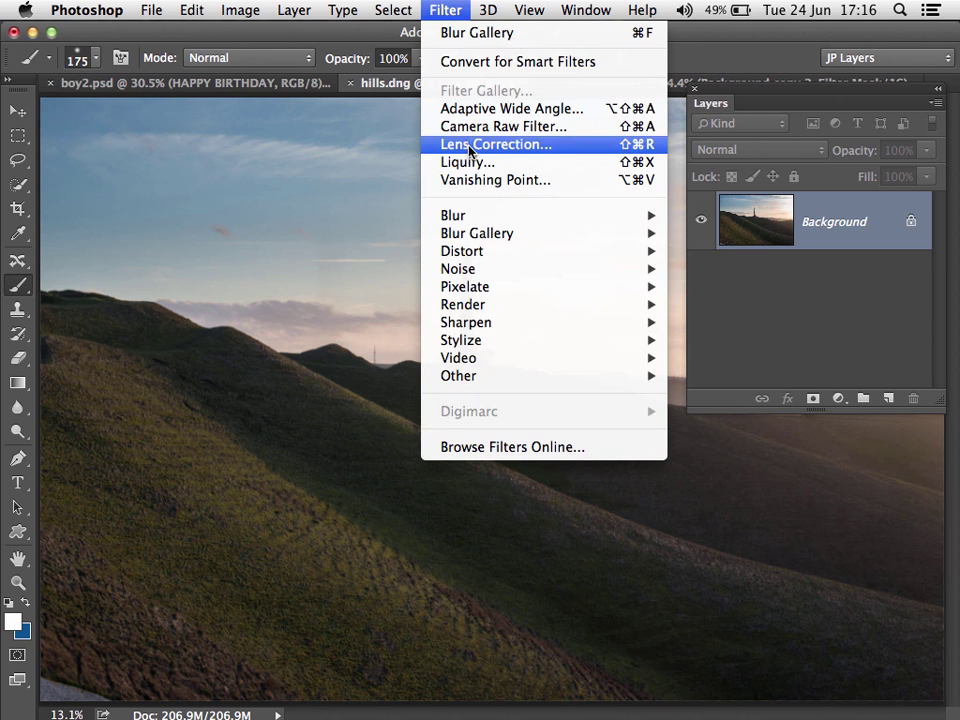
pyautogui.click(525, 208)
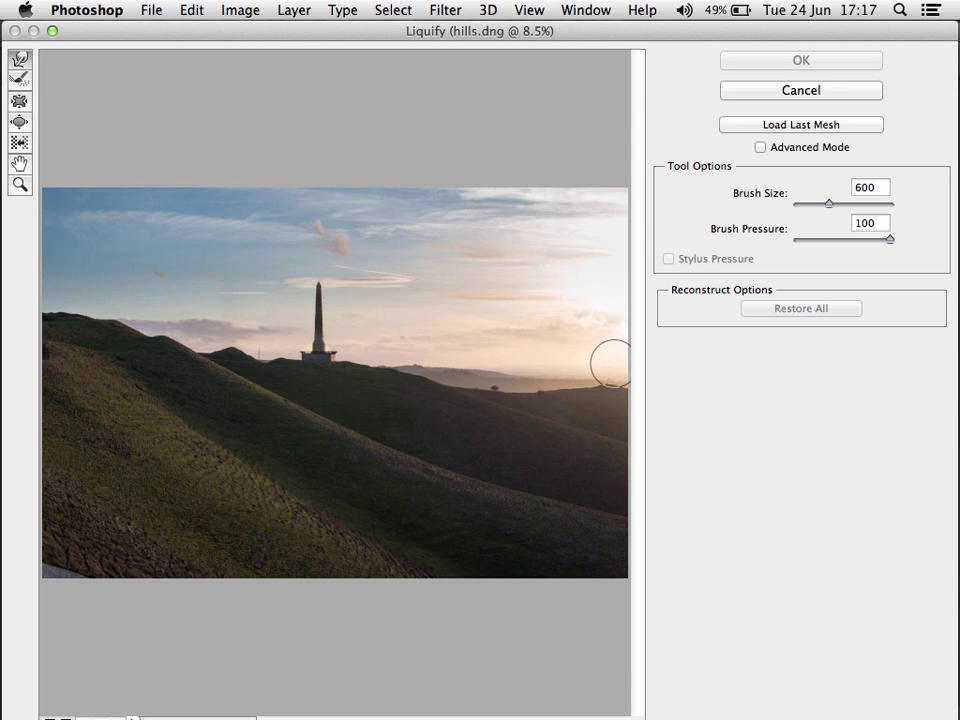
# Try a Forward Warp push on the right-hand hills, then undo it.
pyautogui.scroll(3, 613, 365)
pyautogui.hscroll(10, 613, 361)
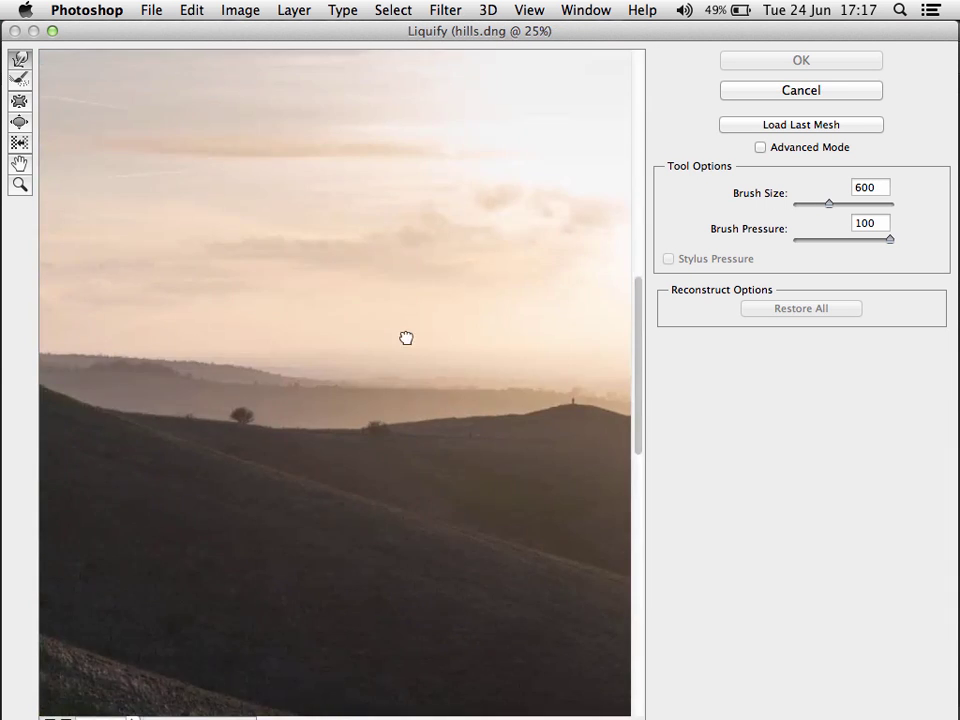
pyautogui.scroll(-2, 407, 336)
pyautogui.moveTo(596, 364); pyautogui.dragTo(489, 372)
pyautogui.moveTo(579, 364)
pyautogui.mouseDown()
pyautogui.moveTo(566, 364)
pyautogui.moveTo(566, 341)
pyautogui.mouseUp()
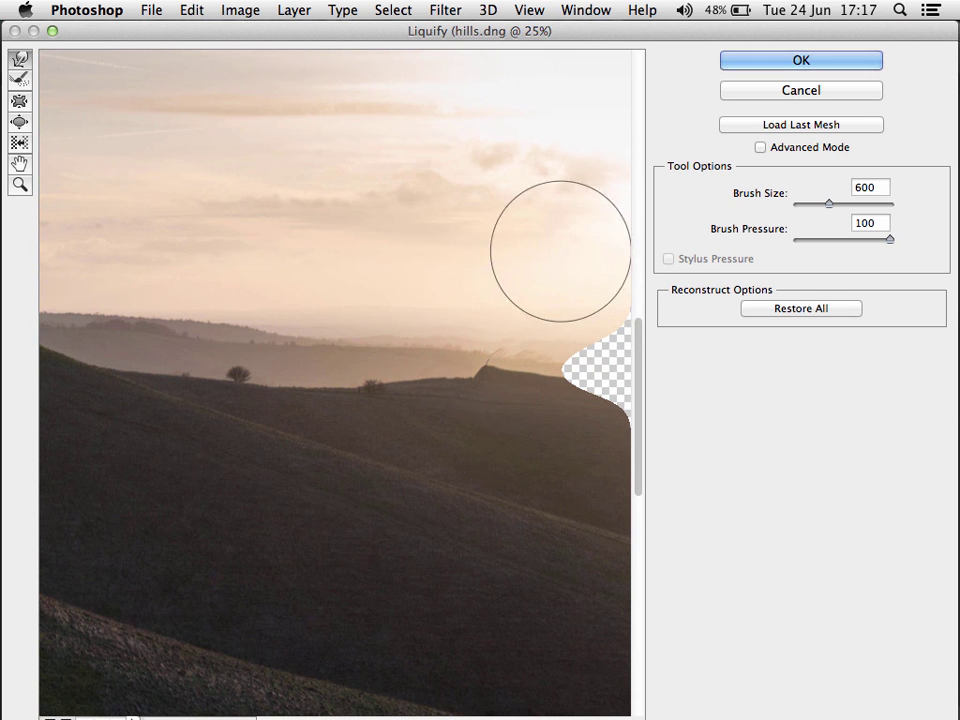
pyautogui.press('super+alt+z')
pyautogui.press('super+alt+z')
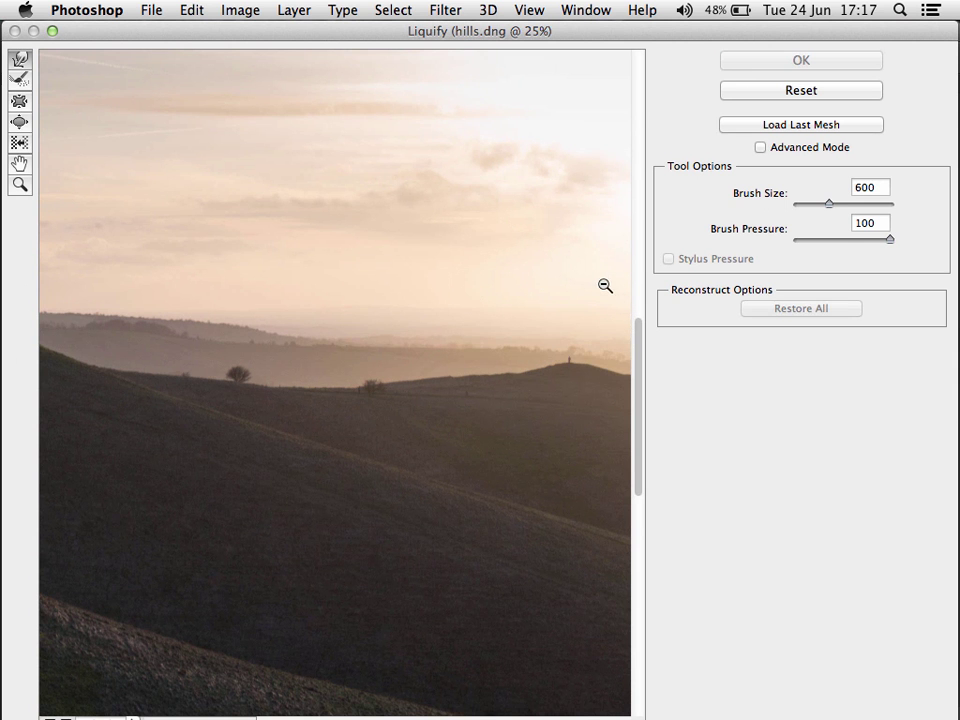
# With Advanced Mode and Pin Edges on, warp the distant ridge into a raised peak.
pyautogui.click(761, 148)
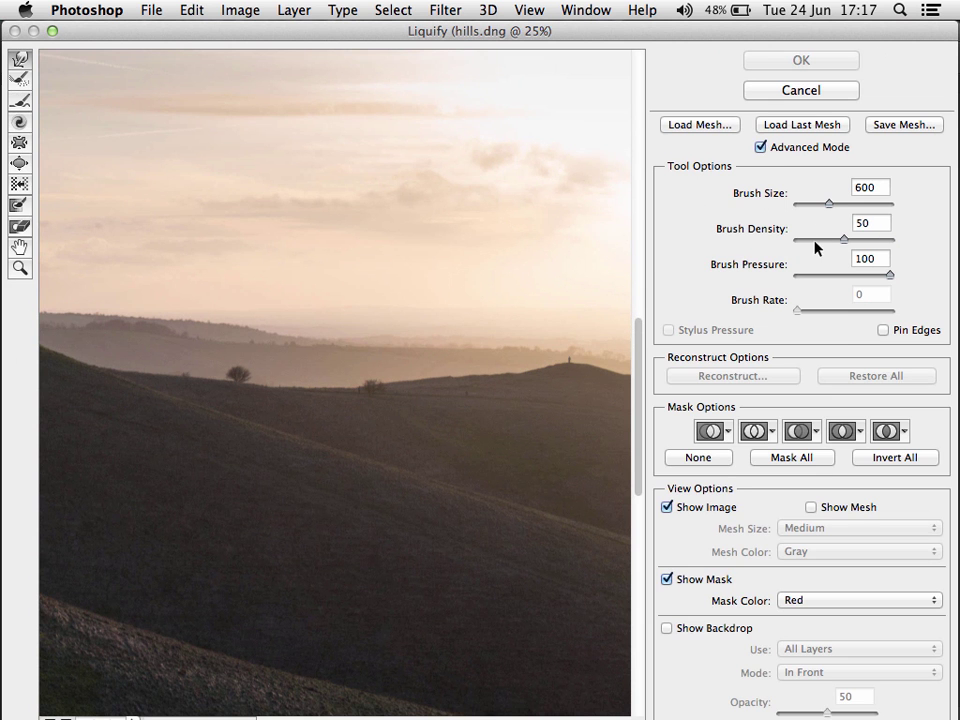
pyautogui.click(881, 331)
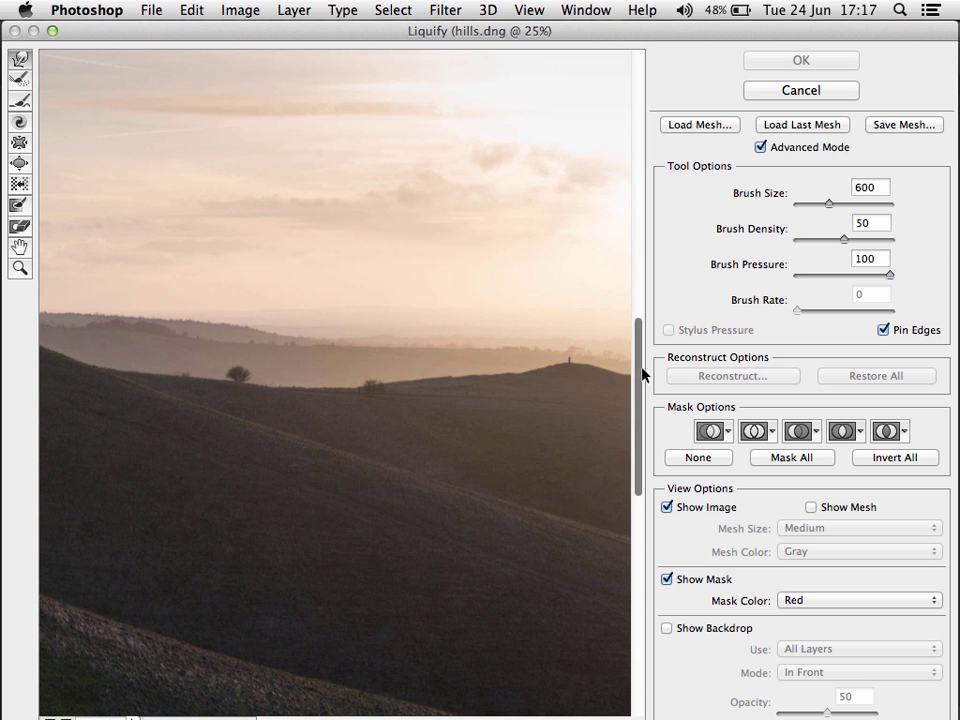
pyautogui.moveTo(582, 366); pyautogui.dragTo(519, 360)
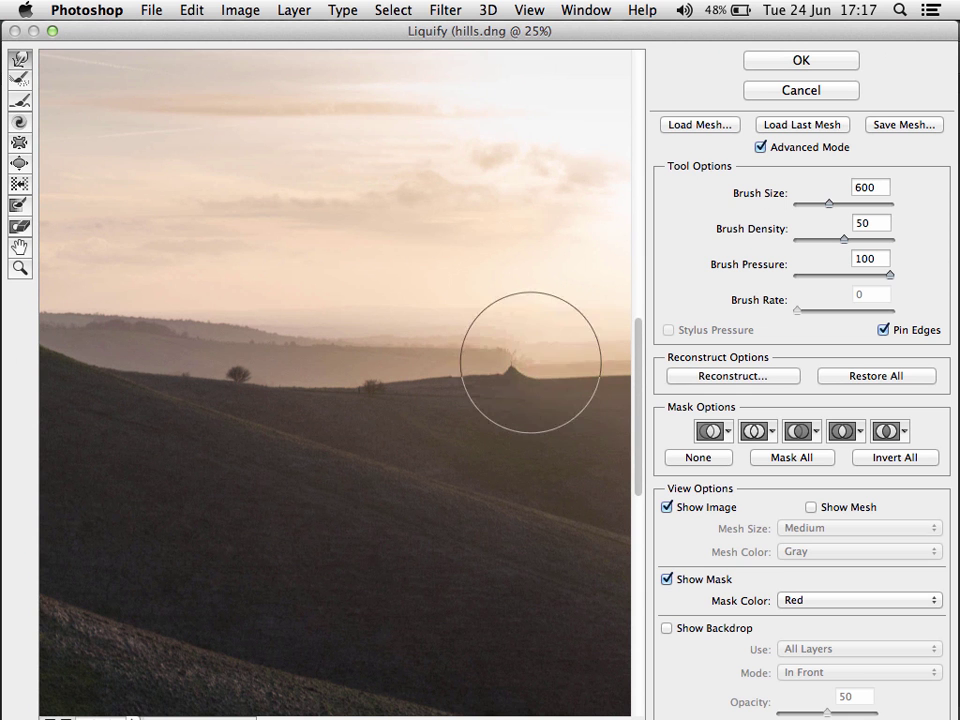
pyautogui.moveTo(604, 371)
pyautogui.mouseDown()
pyautogui.moveTo(527, 371)
pyautogui.moveTo(490, 386)
pyautogui.moveTo(463, 377)
pyautogui.moveTo(480, 375)
pyautogui.moveTo(456, 343)
pyautogui.moveTo(464, 361)
pyautogui.moveTo(371, 336)
pyautogui.moveTo(374, 345)
pyautogui.mouseUp()
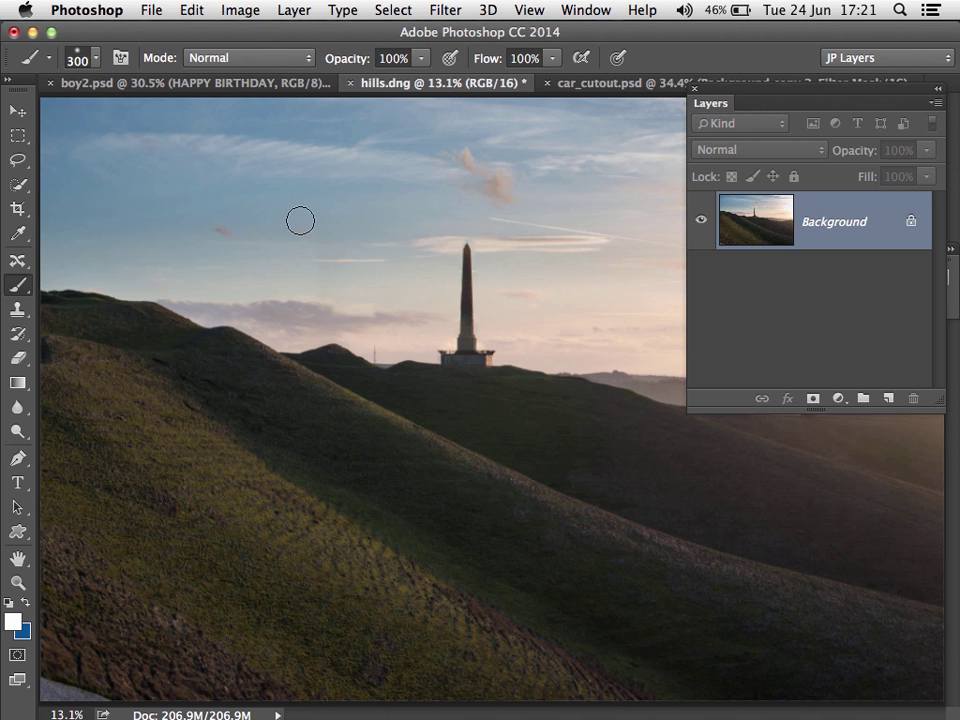
# Pick a bristle brush preset and paint two test strokes over sky and hills.
pyautogui.click(121, 60)
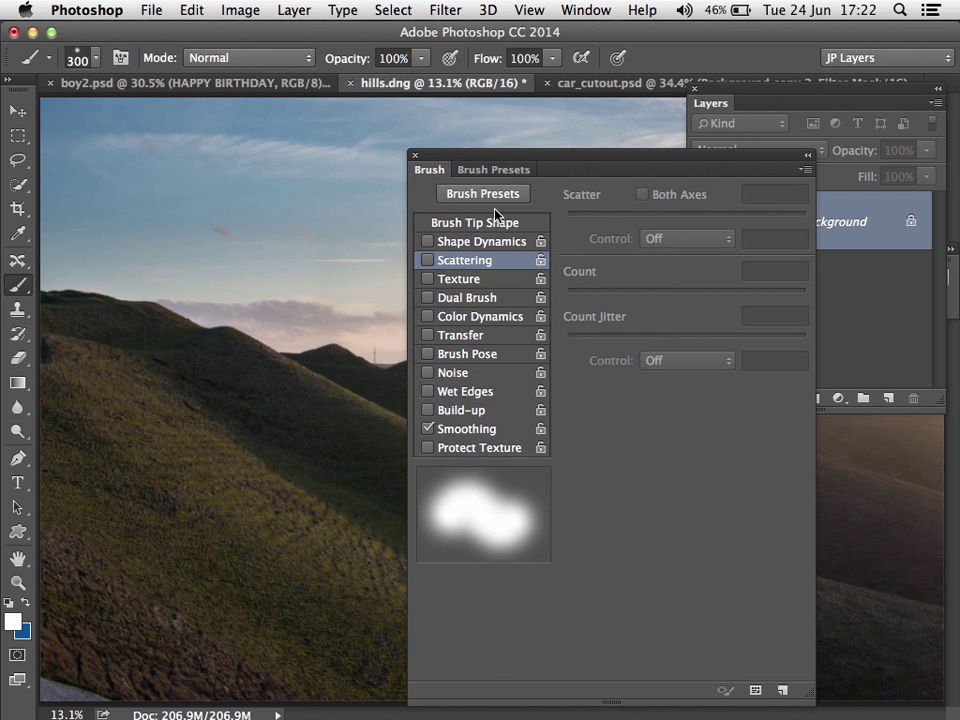
pyautogui.click(490, 178)
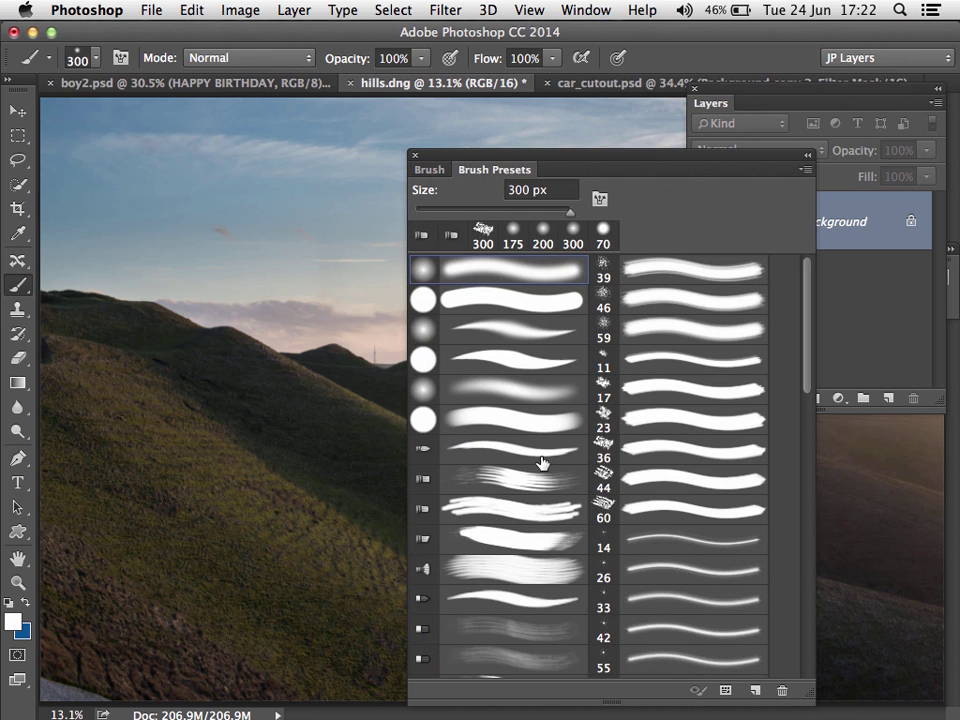
pyautogui.click(515, 478)
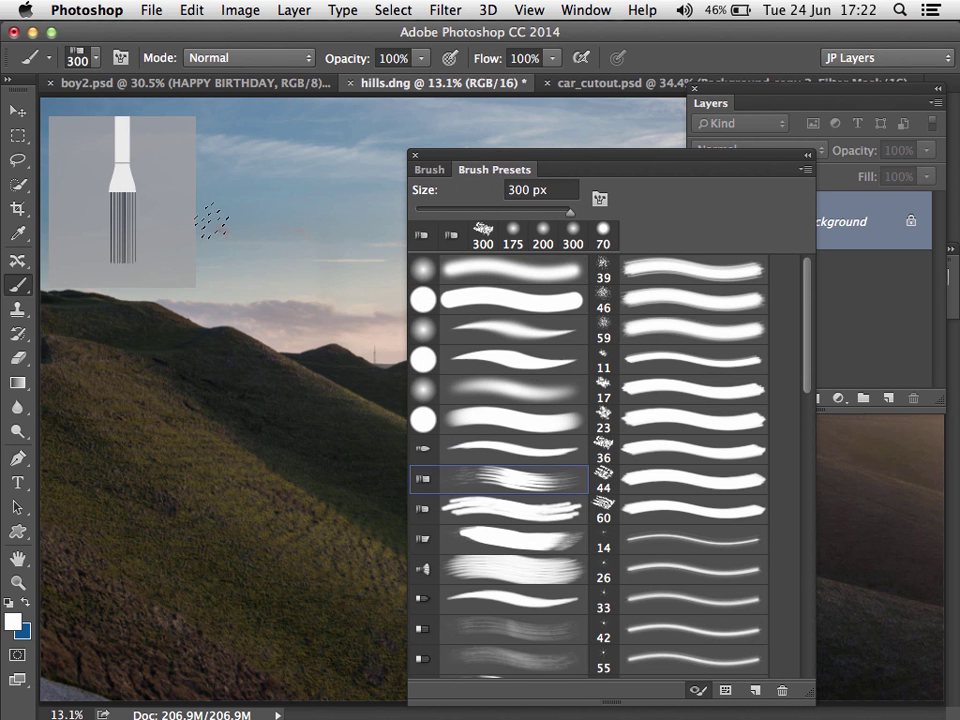
pyautogui.moveTo(212, 222)
pyautogui.mouseDown()
pyautogui.moveTo(230, 345)
pyautogui.moveTo(185, 605)
pyautogui.mouseUp()
pyautogui.moveTo(295, 262); pyautogui.dragTo(288, 430)
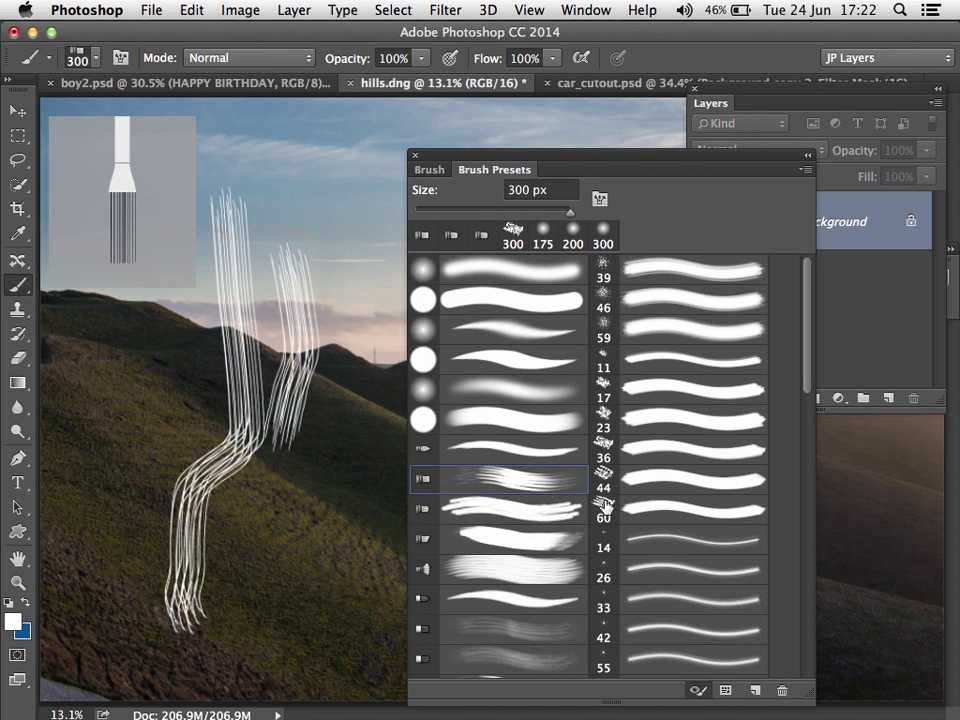
# Switch to the 112 grass brush preset and paint a test stroke.
pyautogui.scroll(-3, 600, 530)
pyautogui.click(603, 612)
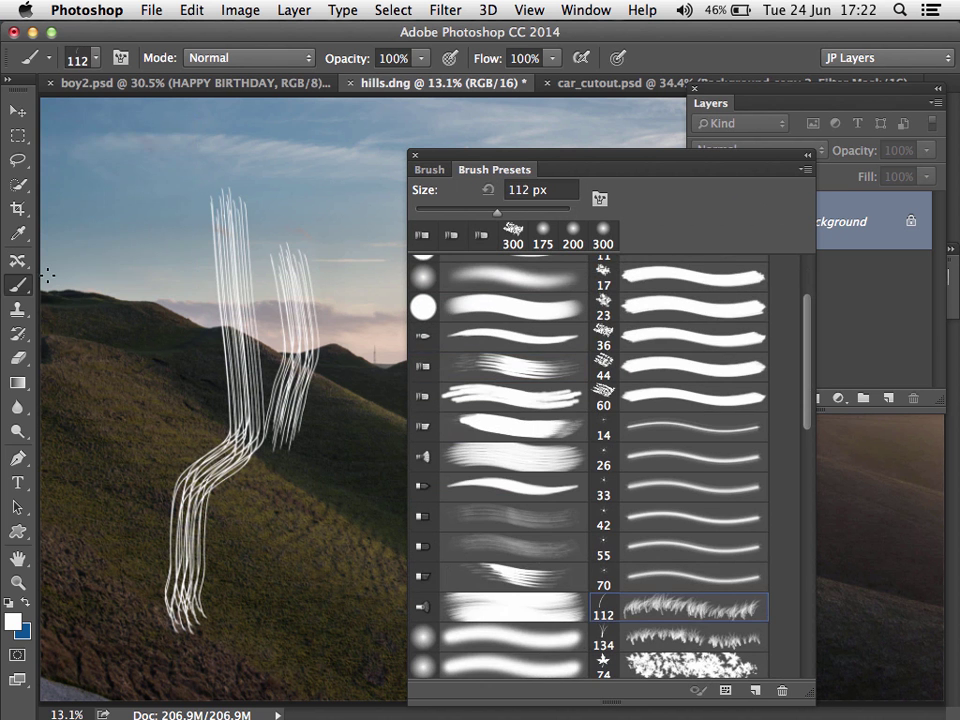
pyautogui.moveTo(85, 281)
pyautogui.mouseDown()
pyautogui.moveTo(290, 471)
pyautogui.moveTo(272, 372)
pyautogui.moveTo(317, 256)
pyautogui.moveTo(243, 253)
pyautogui.mouseUp()
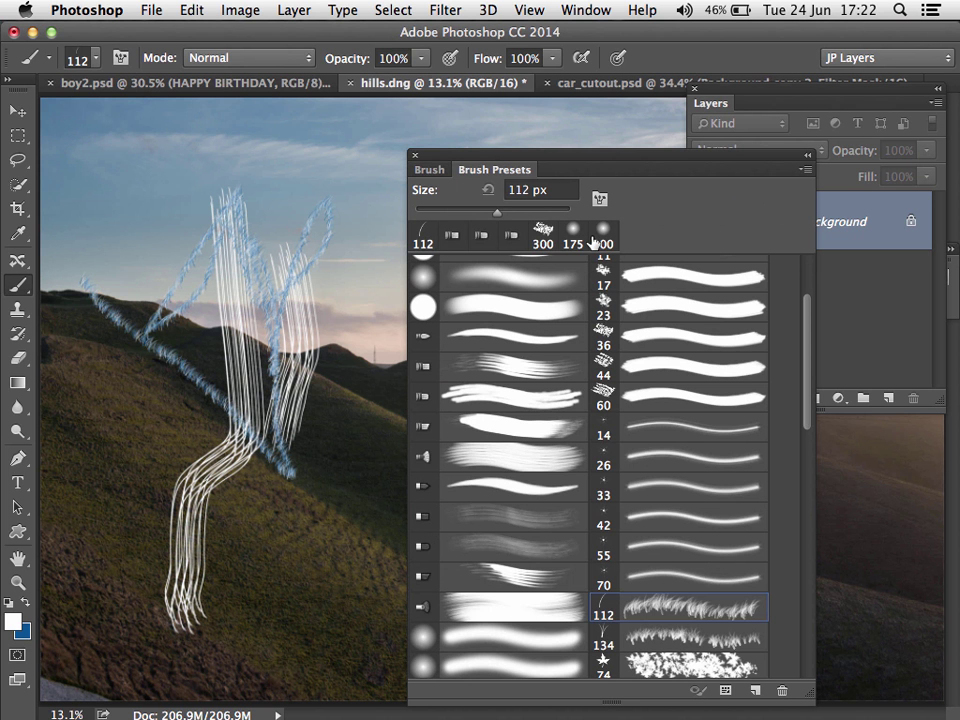
# Set grass brush scatter to 488% and size 500 px, paint the left hills, reselect the 500 px preset.
pyautogui.click(432, 170)
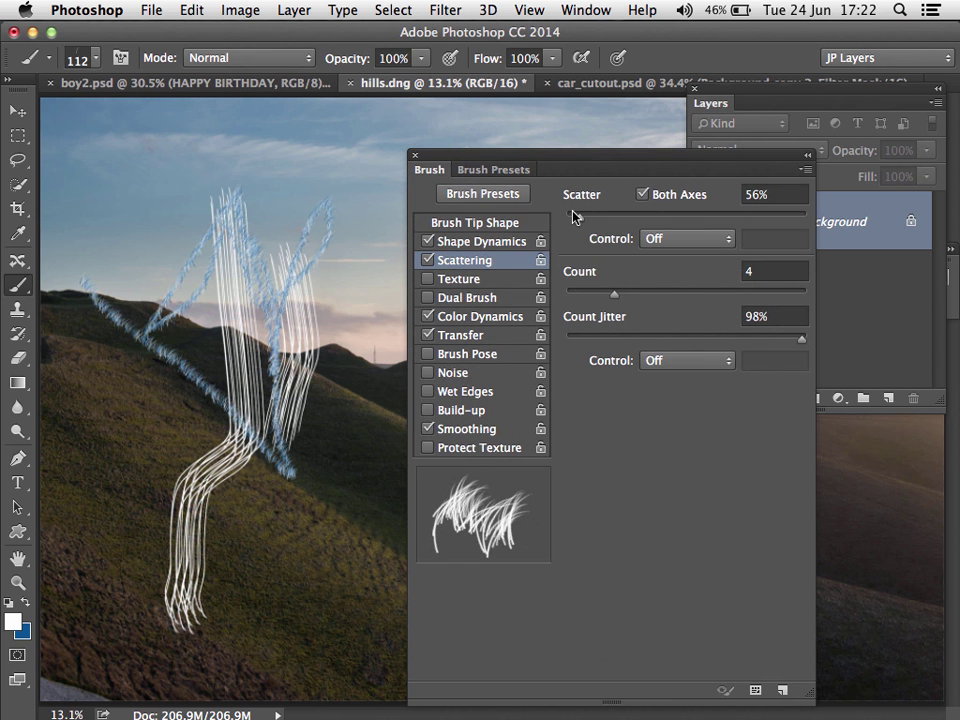
pyautogui.moveTo(579, 216); pyautogui.dragTo(684, 220)
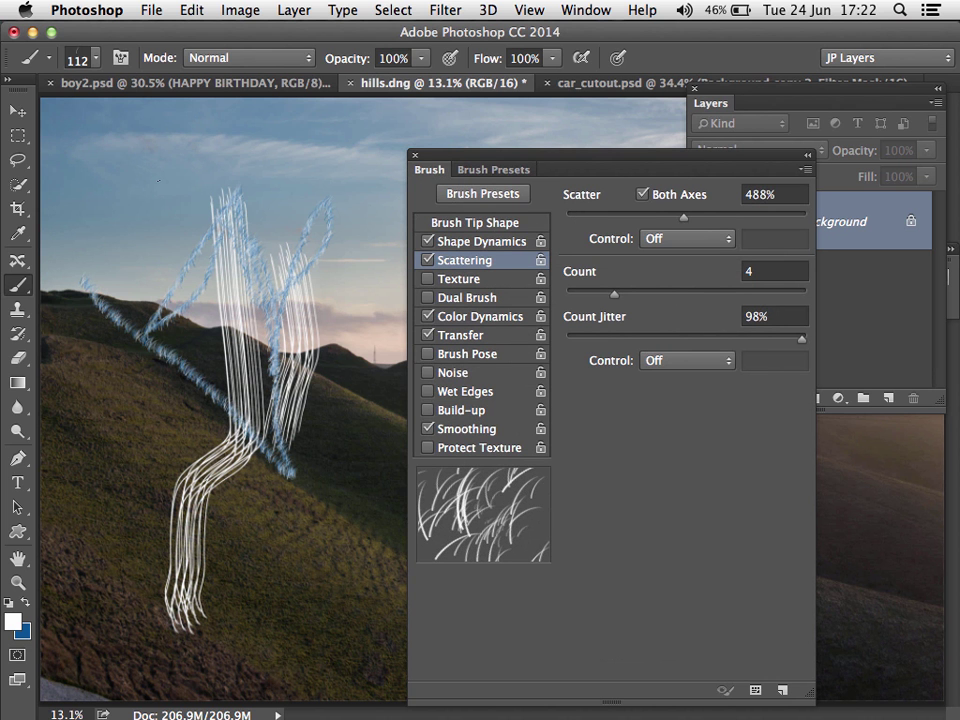
pyautogui.press(']')
pyautogui.press(']')
pyautogui.press(']')
pyautogui.press(']')
pyautogui.press(']')
pyautogui.press(']')
pyautogui.moveTo(137, 185)
pyautogui.mouseDown()
pyautogui.moveTo(235, 423)
pyautogui.moveTo(267, 395)
pyautogui.moveTo(145, 540)
pyautogui.mouseUp()
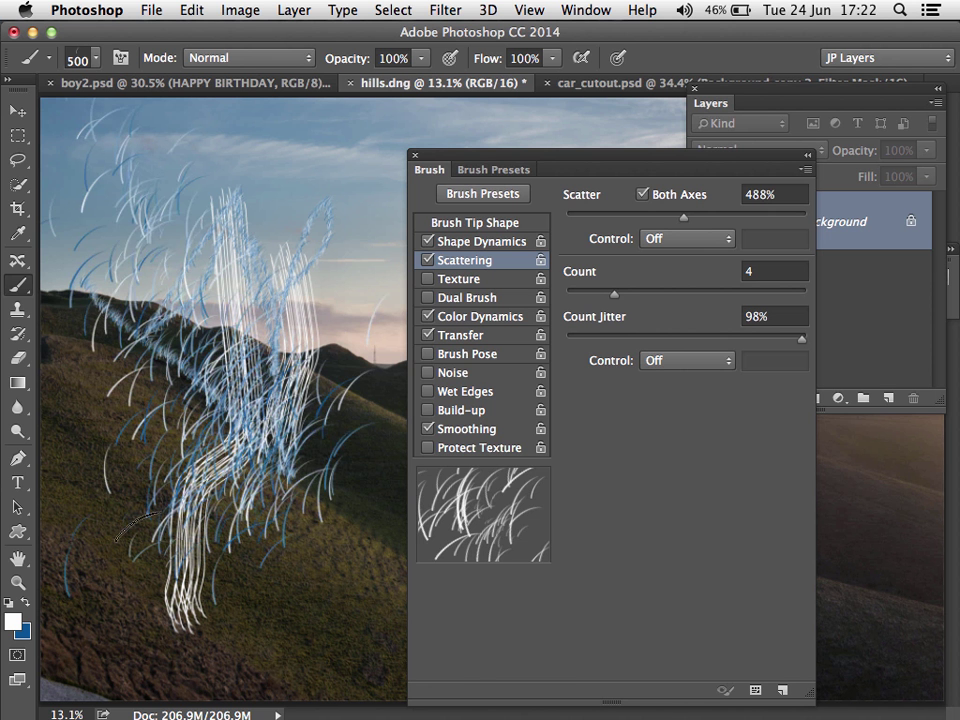
pyautogui.click(482, 193)
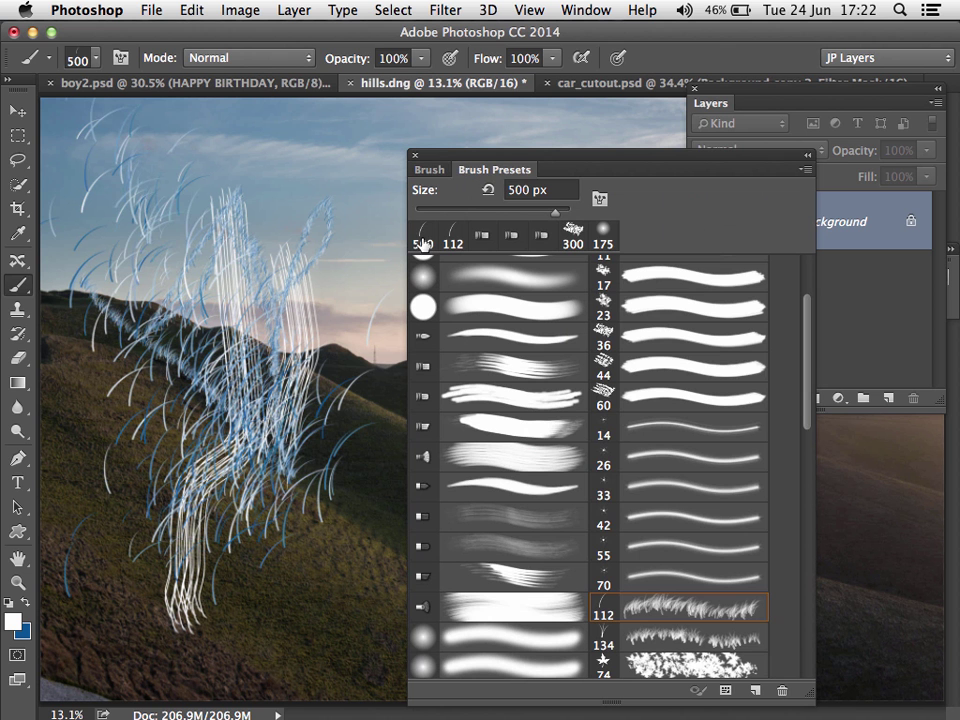
pyautogui.click(422, 238)
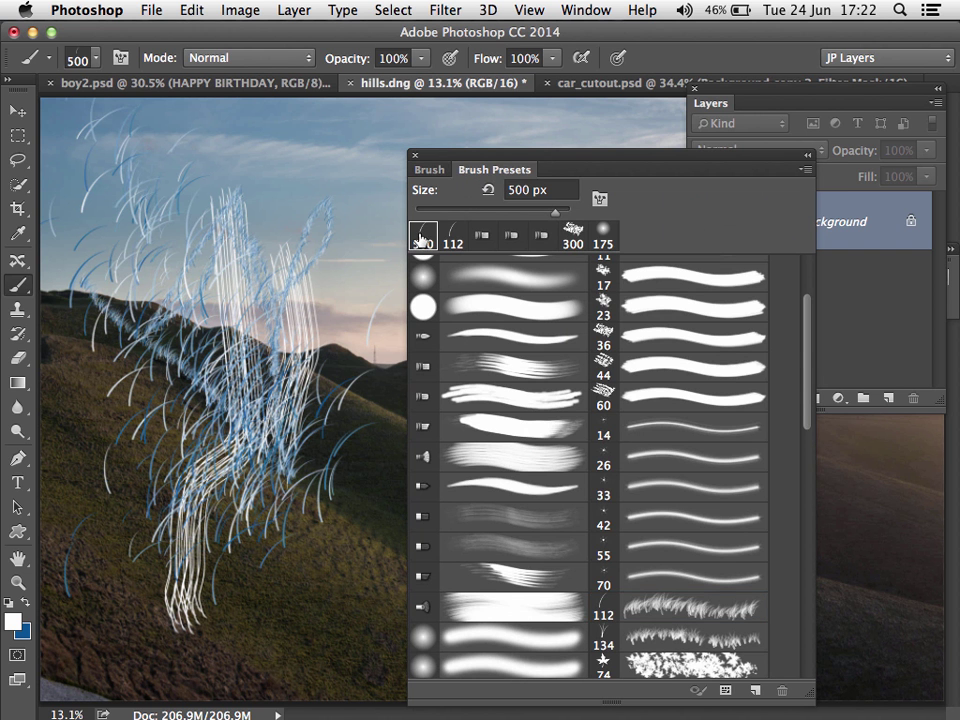